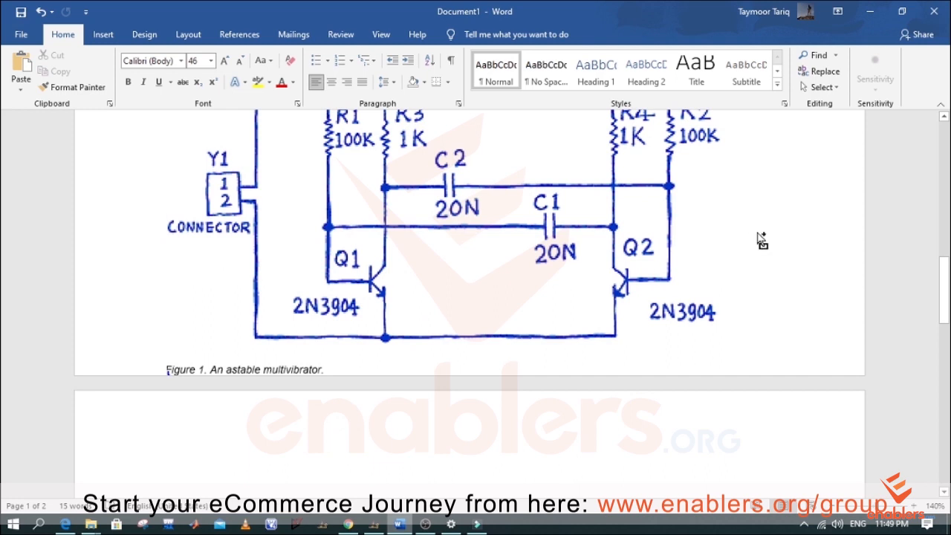
# Examine the astable multivibrator circuit diagram, including its connector, resistors, capacitors and transistors.
pyautogui.keyDown('ctrl'); pyautogui.scroll(-1, 756, 235); pyautogui.keyUp('ctrl')
pyautogui.scroll(3, 757, 231)
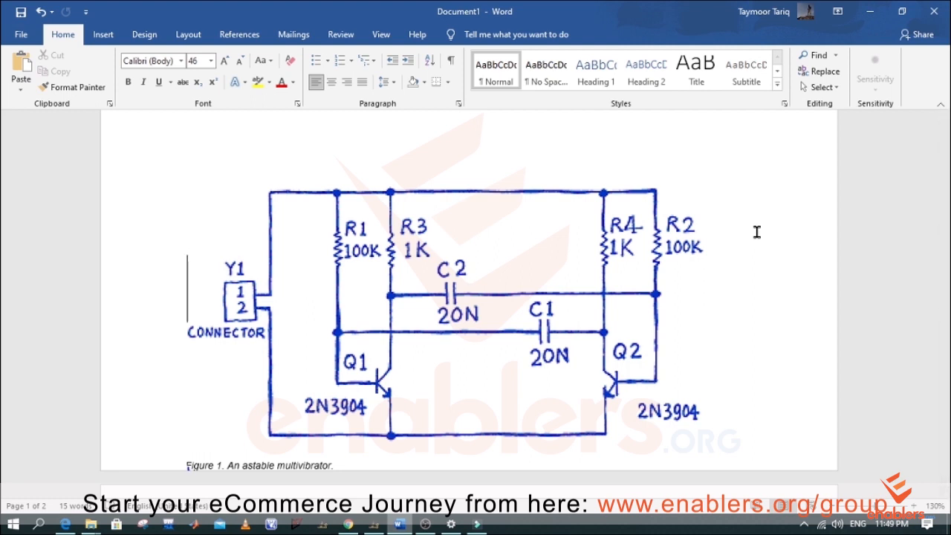
pyautogui.scroll(-2, 756, 231)
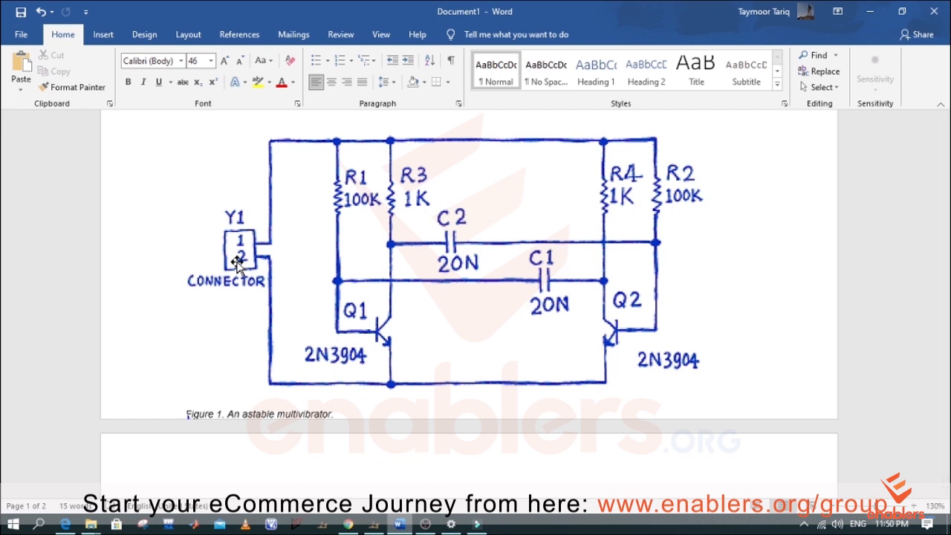
pyautogui.scroll(3, 350, 153)
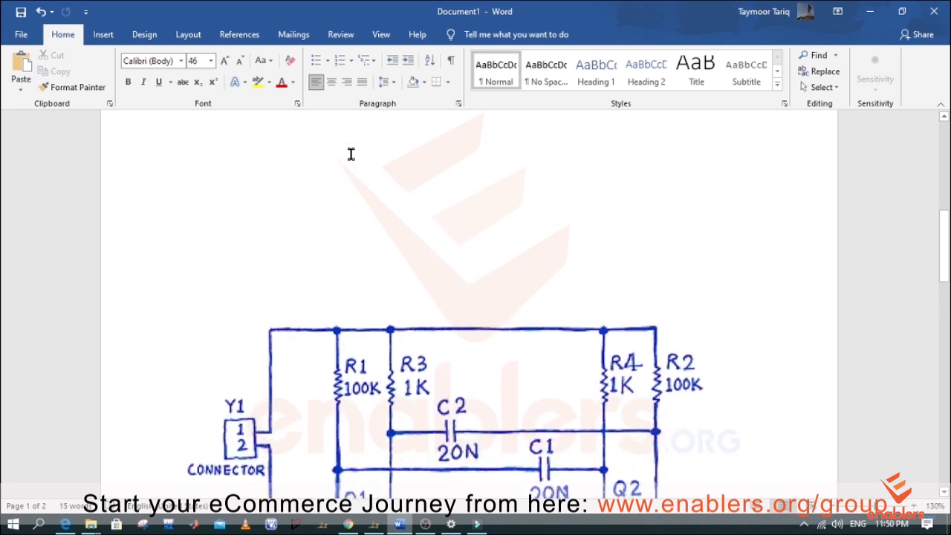
pyautogui.scroll(-2, 351, 154)
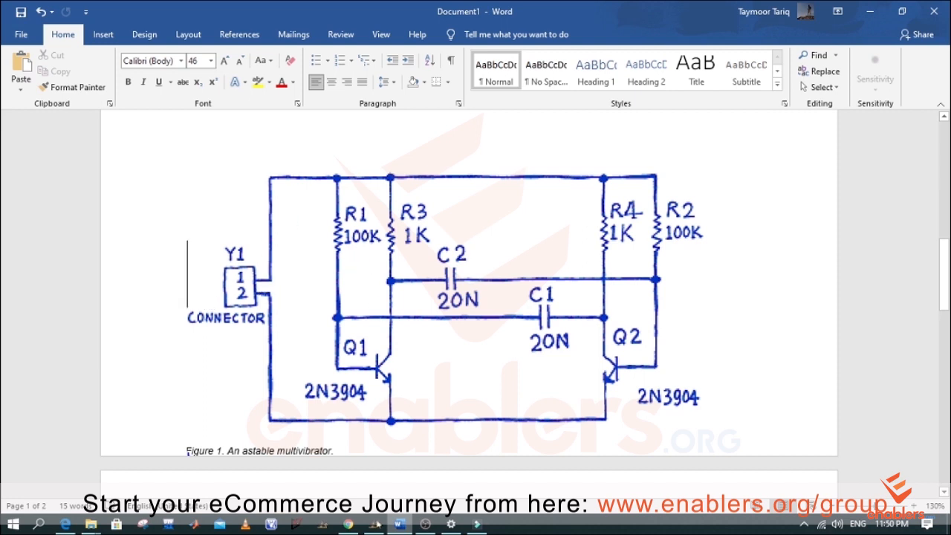
# Switch to Altium Designer and examine the multivibrator schematic in Sheet1.SchDoc of PCB_Project_6.
pyautogui.click(373, 524)
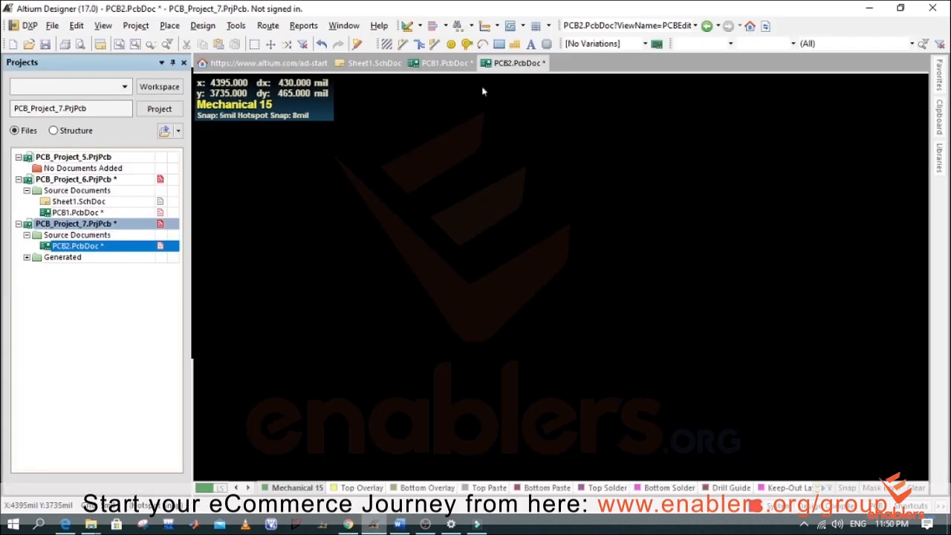
pyautogui.click(445, 65)
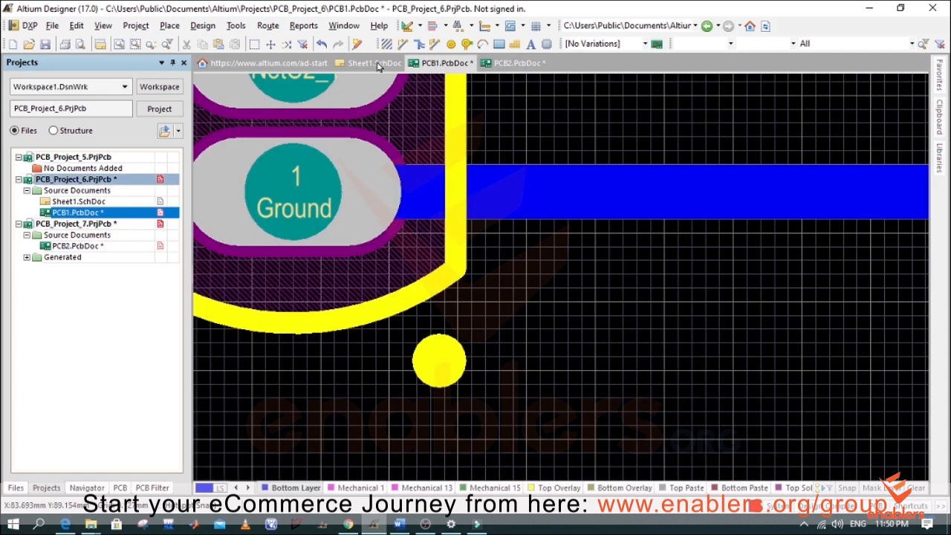
pyautogui.click(375, 64)
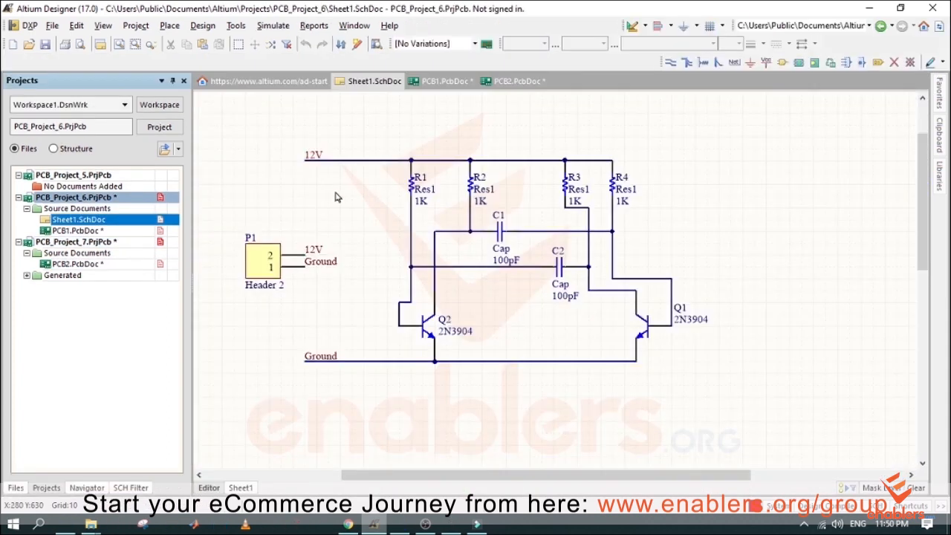
pyautogui.keyDown('ctrl'); pyautogui.scroll(1, 326, 186); pyautogui.keyUp('ctrl')
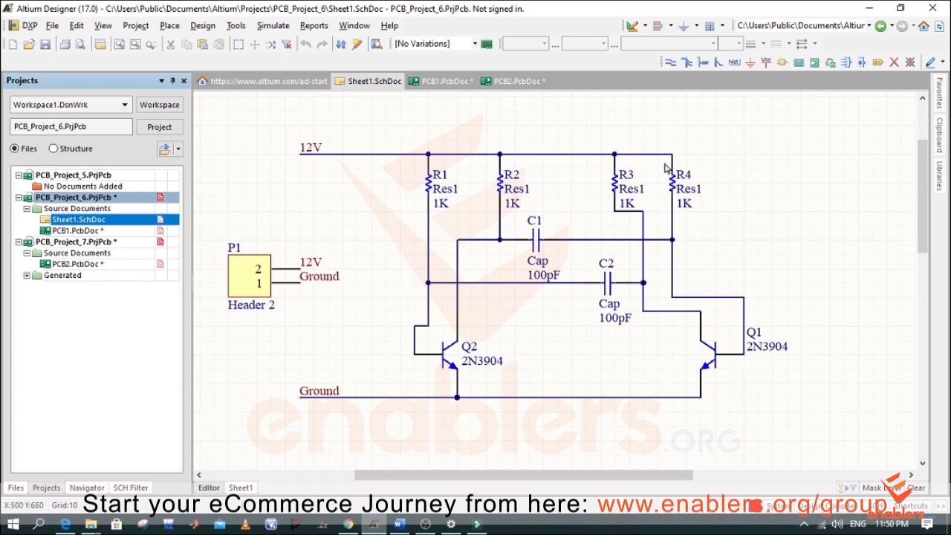
# Switch to Word and examine the second copy of the circuit with its nets labelled 12V, Ground and r1 to r4.
pyautogui.click(400, 524)
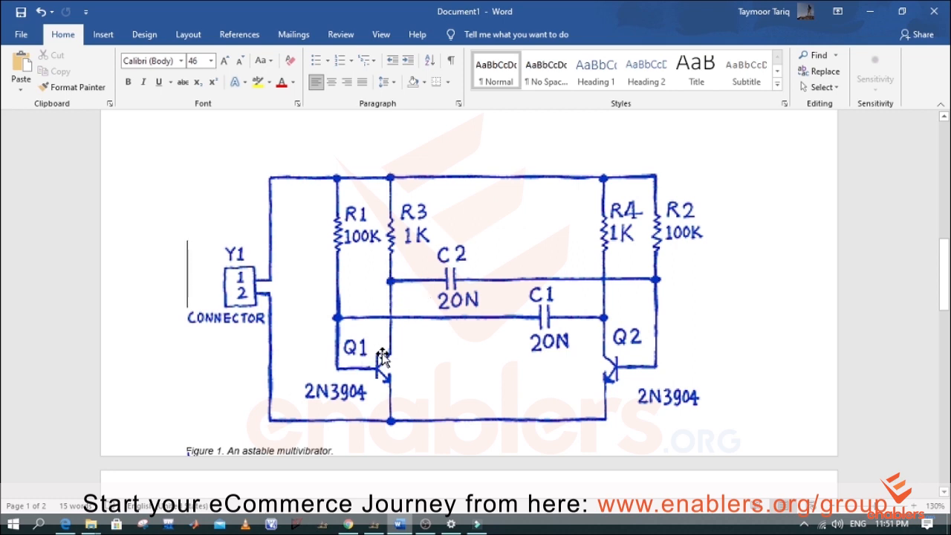
pyautogui.scroll(-3, 542, 251)
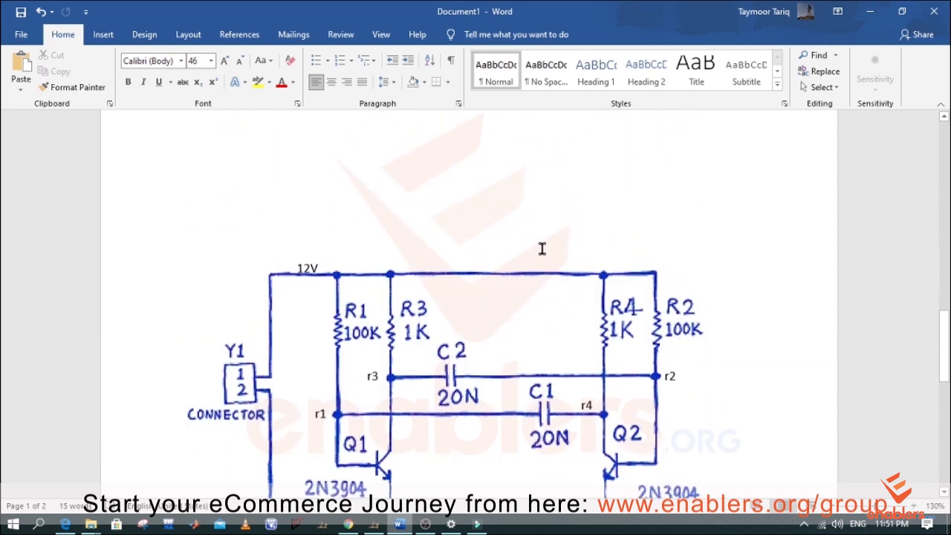
pyautogui.scroll(-4, 543, 251)
pyautogui.scroll(3, 542, 251)
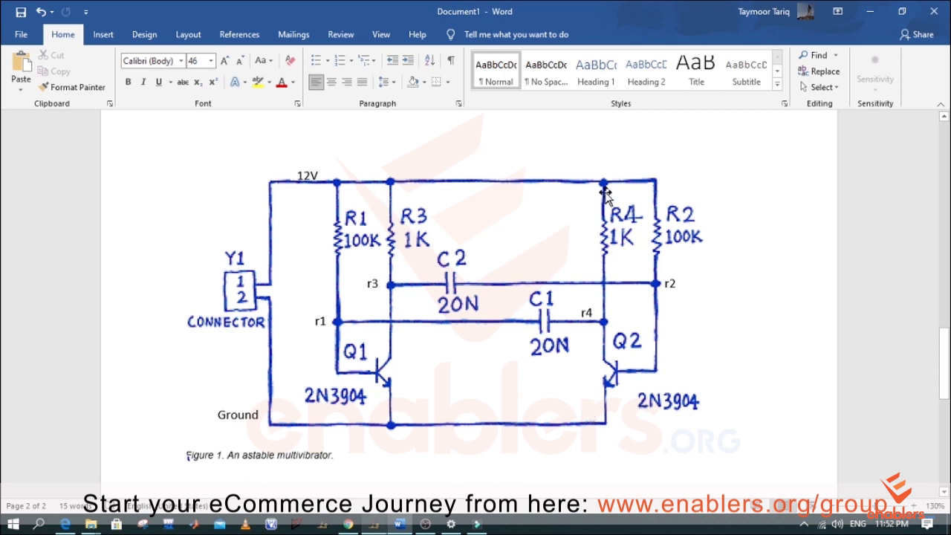
# Switch to PCB2.PcbDoc in Altium Designer and place one HDR1X2 header footprint from Miscellaneous Connectors.IntLib on the empty board.
pyautogui.doubleClick(630, 6)
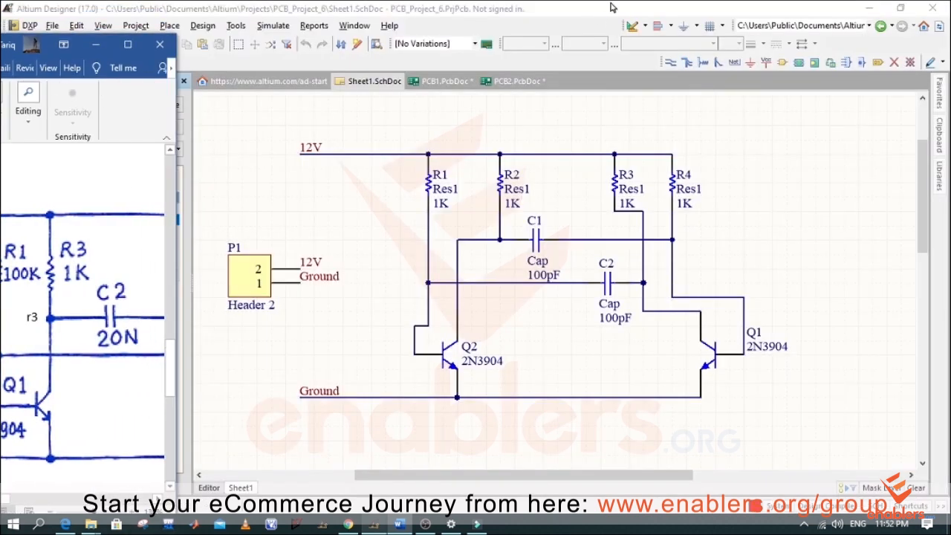
pyautogui.click(515, 83)
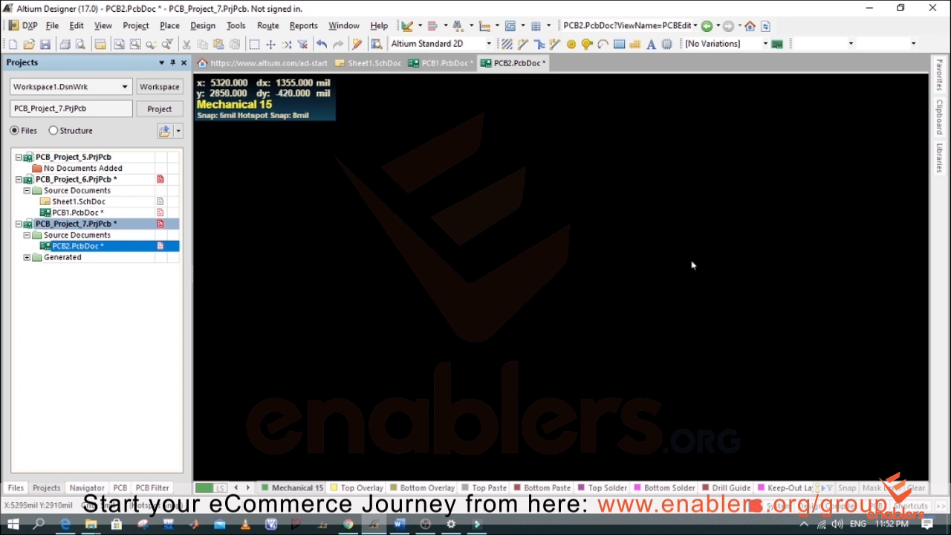
pyautogui.click(667, 45)
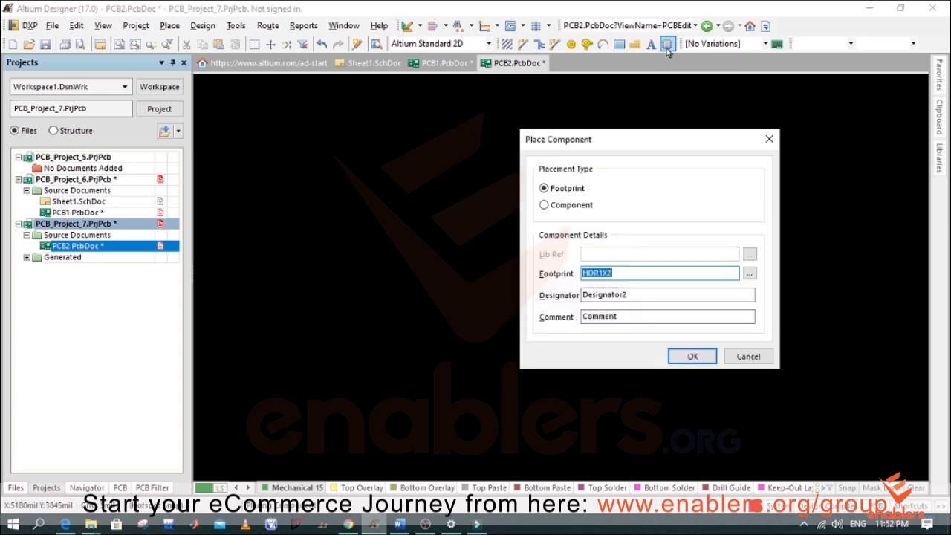
pyautogui.moveTo(666, 141); pyautogui.dragTo(511, 135)
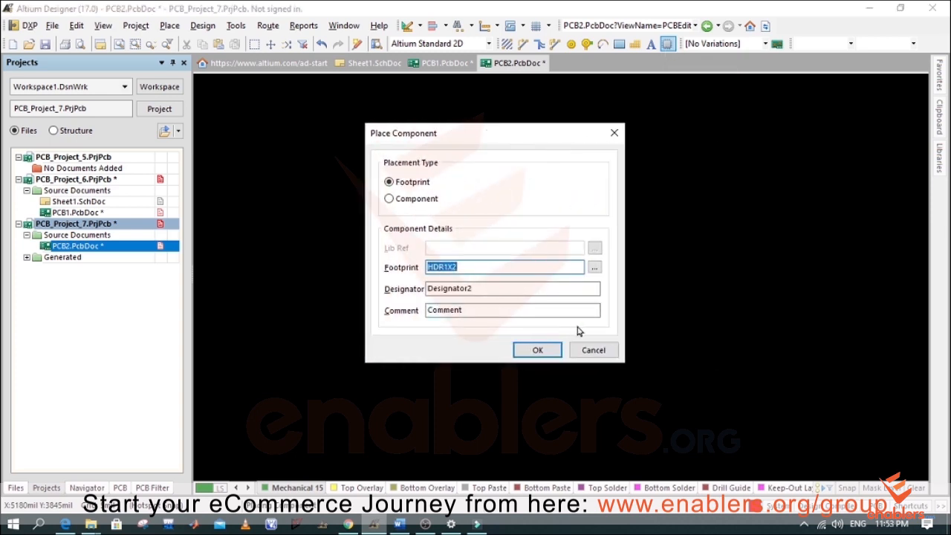
pyautogui.click(595, 268)
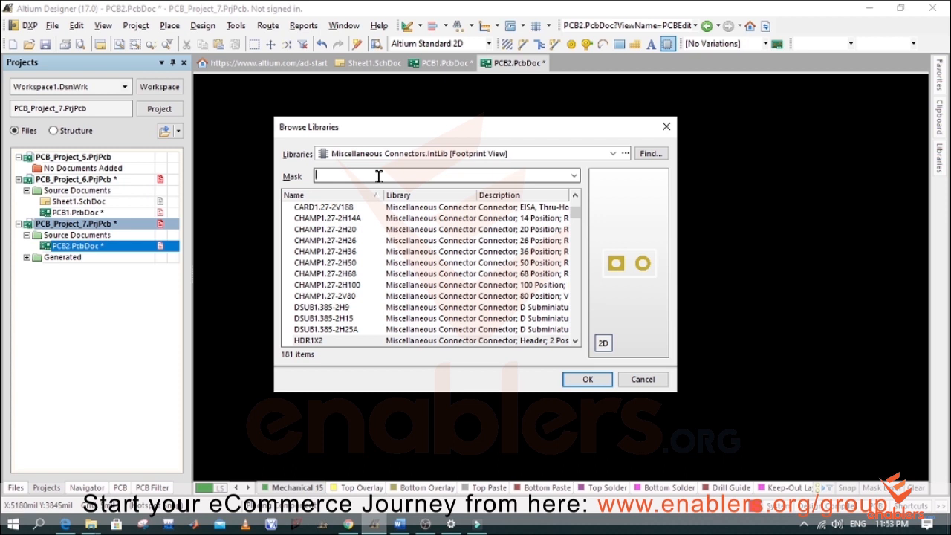
pyautogui.write('hd')
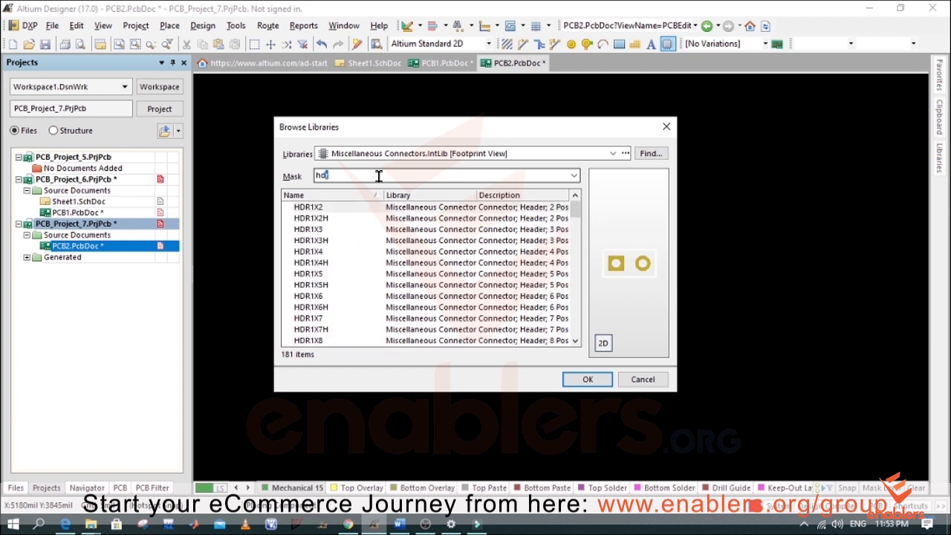
pyautogui.write('r')
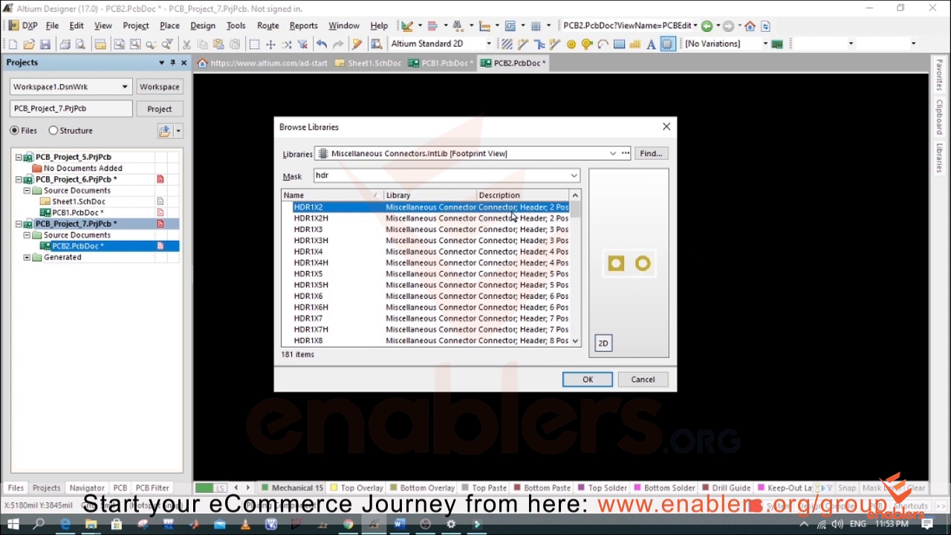
pyautogui.click(588, 380)
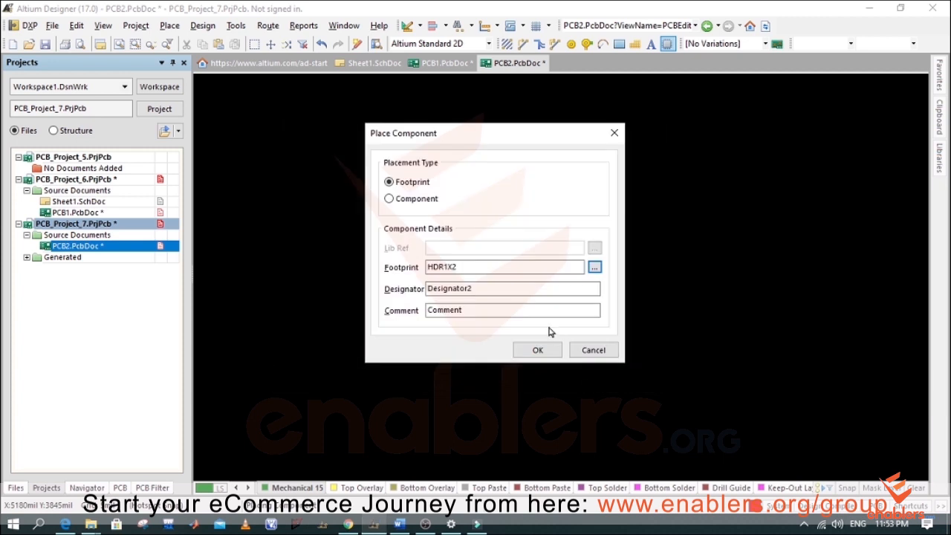
pyautogui.click(538, 355)
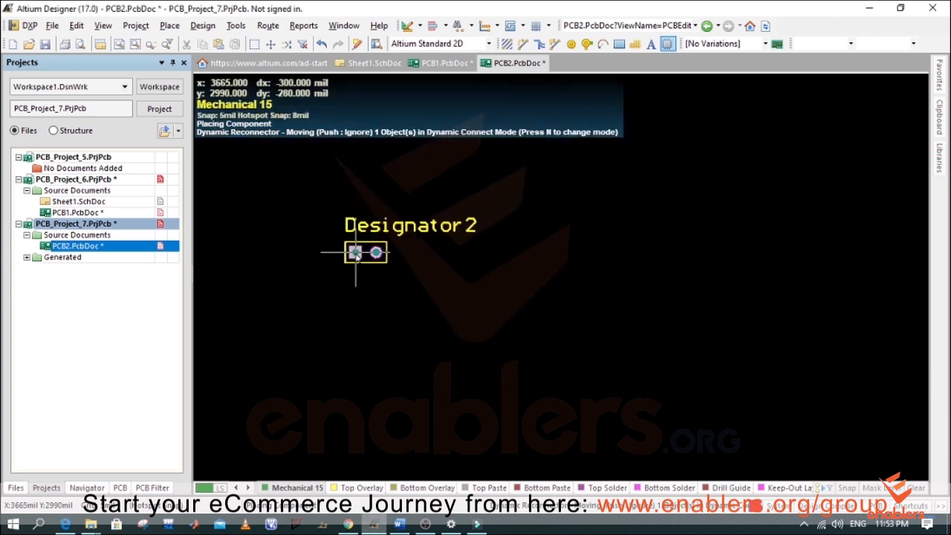
pyautogui.click(356, 253)
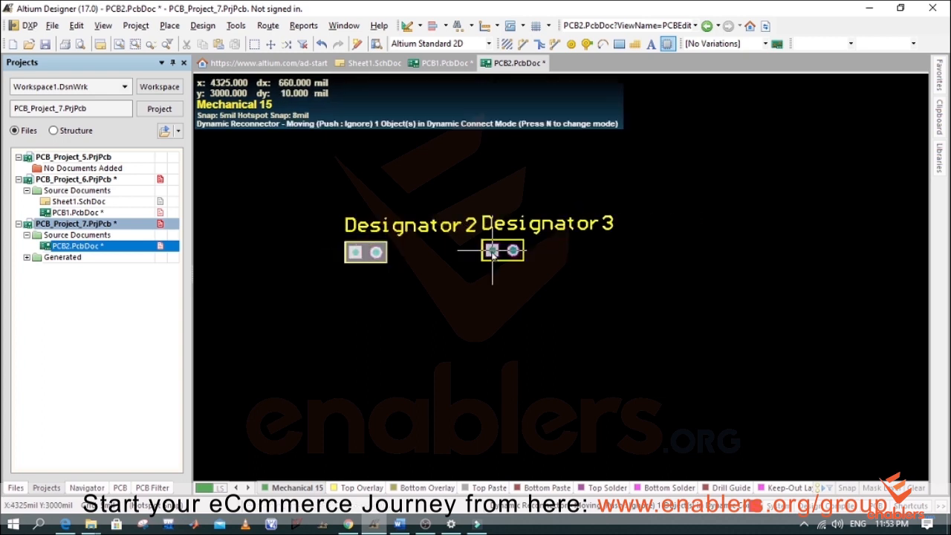
# Stop placing headers and open the footprint library browser for the next component.
pyautogui.rightClick(492, 253)
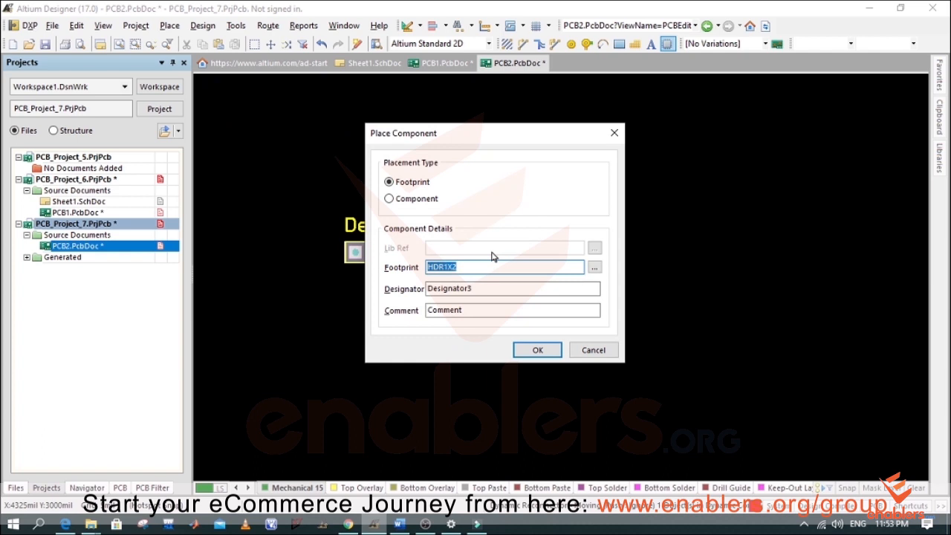
pyautogui.click(597, 270)
pyautogui.click(341, 175)
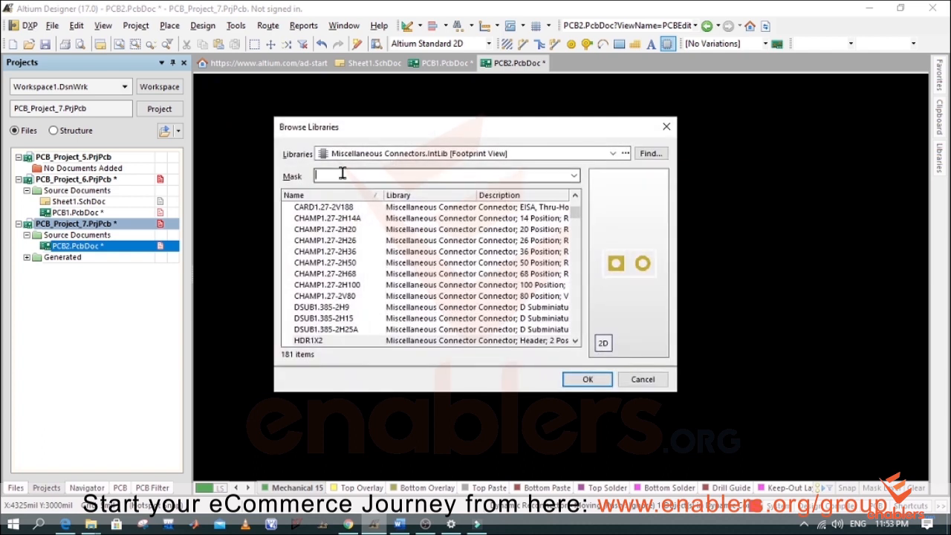
pyautogui.write('ax')
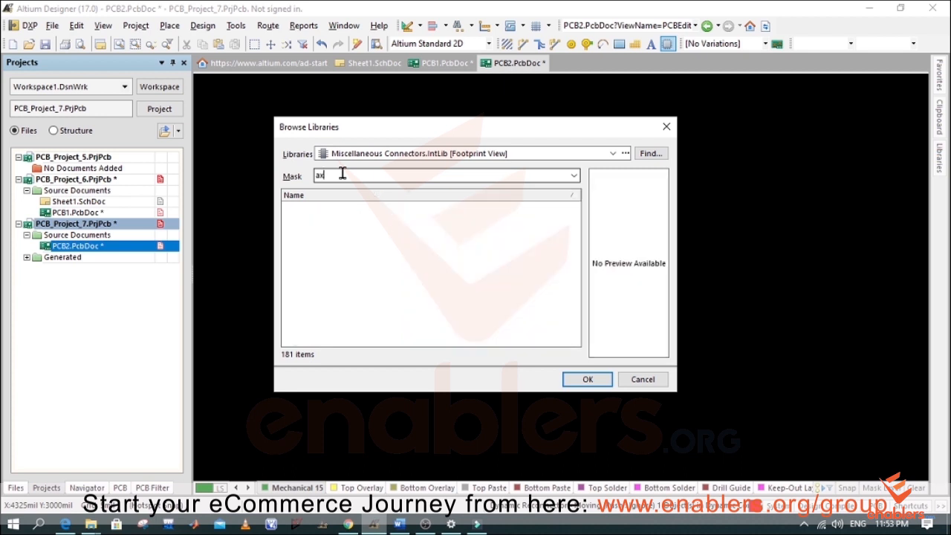
pyautogui.press('BackSpace')
pyautogui.press('BackSpace')
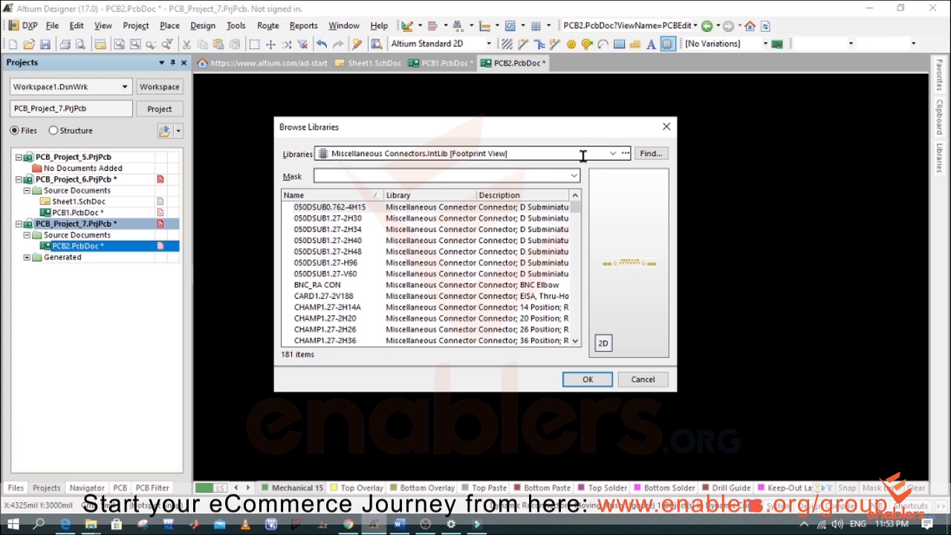
# Choose the AXIAL-0.3 footprint from Miscellaneous Devices.IntLib, filtering the library by "ax".
pyautogui.click(611, 153)
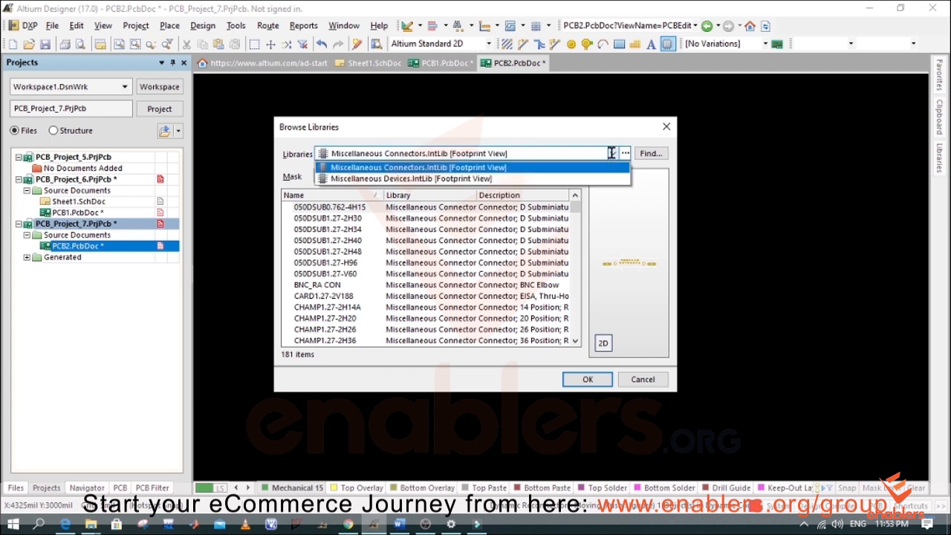
pyautogui.click(406, 178)
pyautogui.click(385, 177)
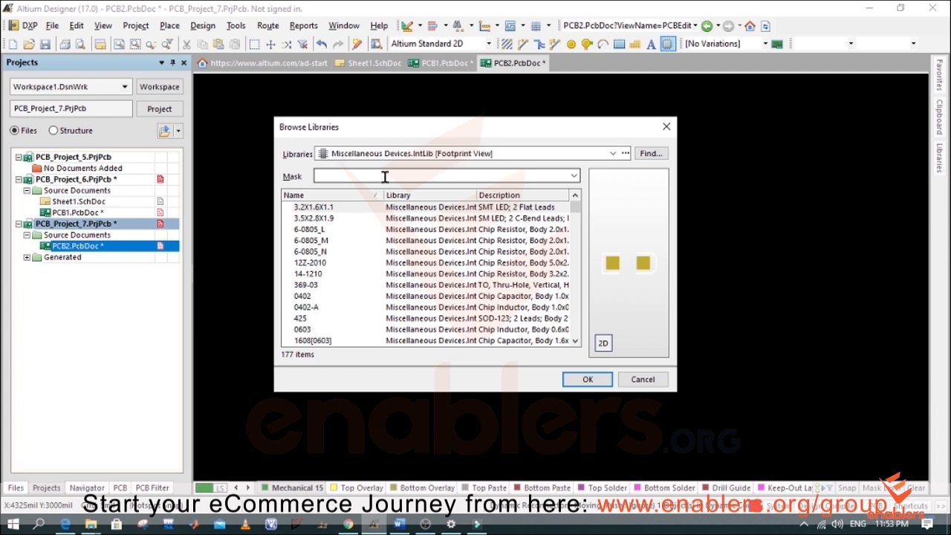
pyautogui.write('ax')
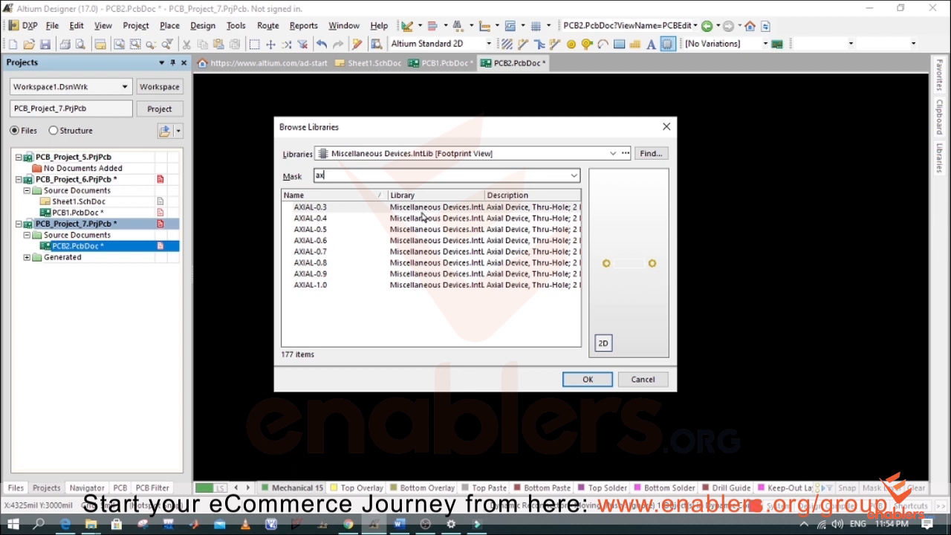
pyautogui.click(308, 209)
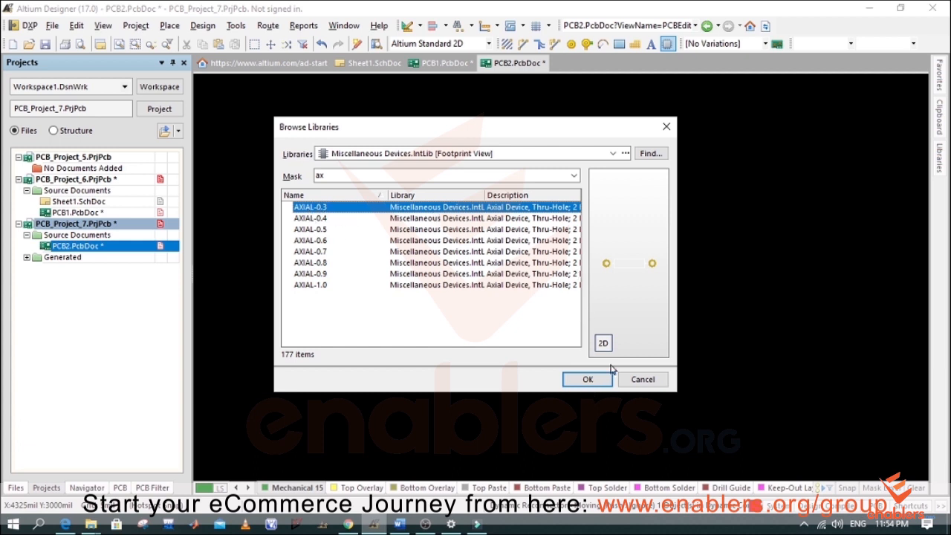
pyautogui.click(592, 379)
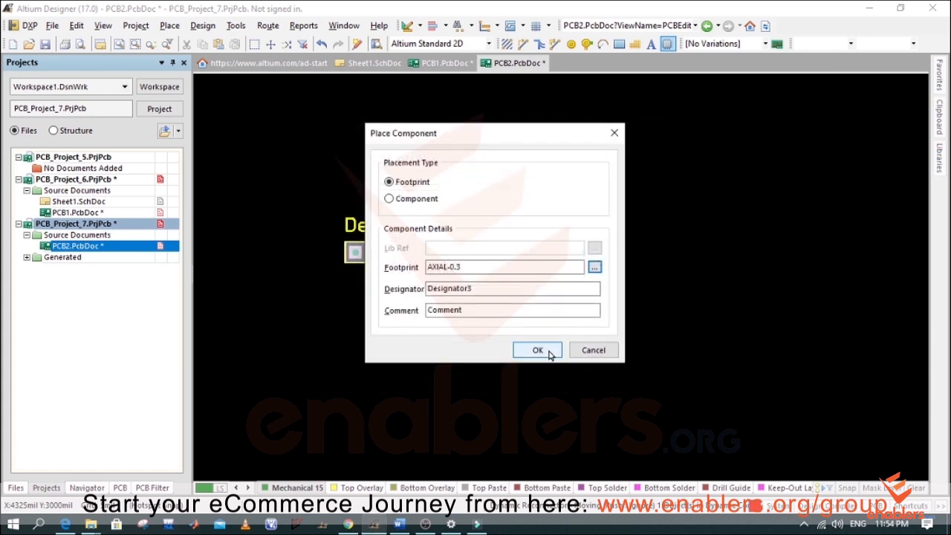
# Place four AXIAL-0.3 footprints above and beyond the header: three in a row and the fourth just below the third.
pyautogui.click(549, 352)
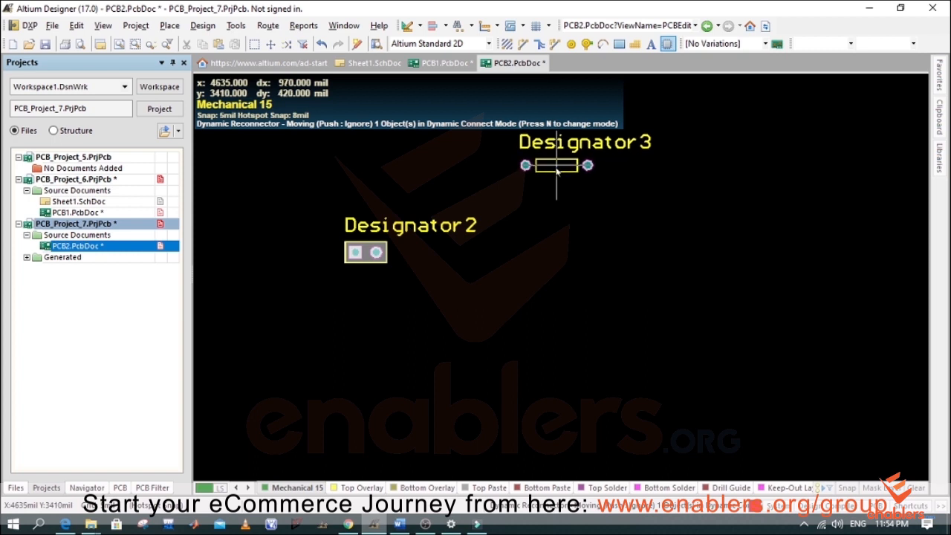
pyautogui.press('Escape')
pyautogui.click(556, 172)
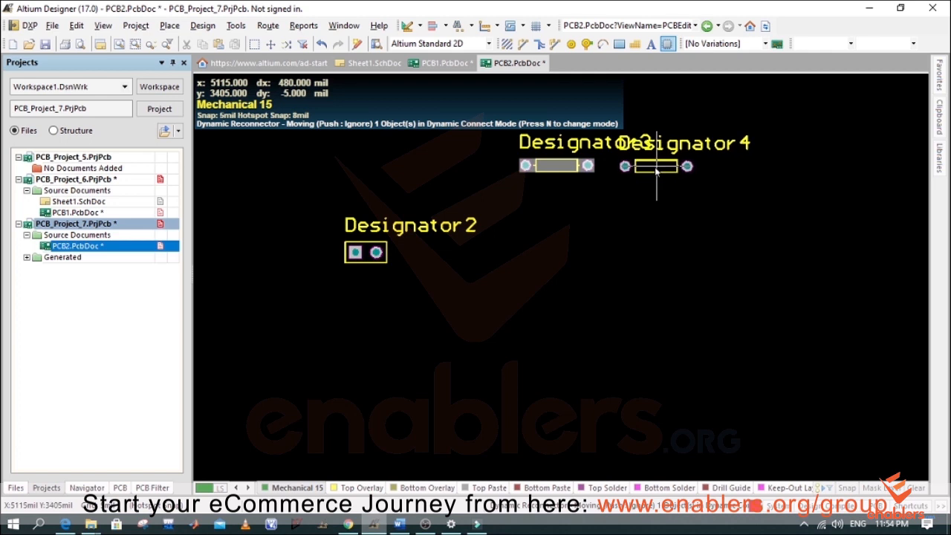
pyautogui.click(657, 169)
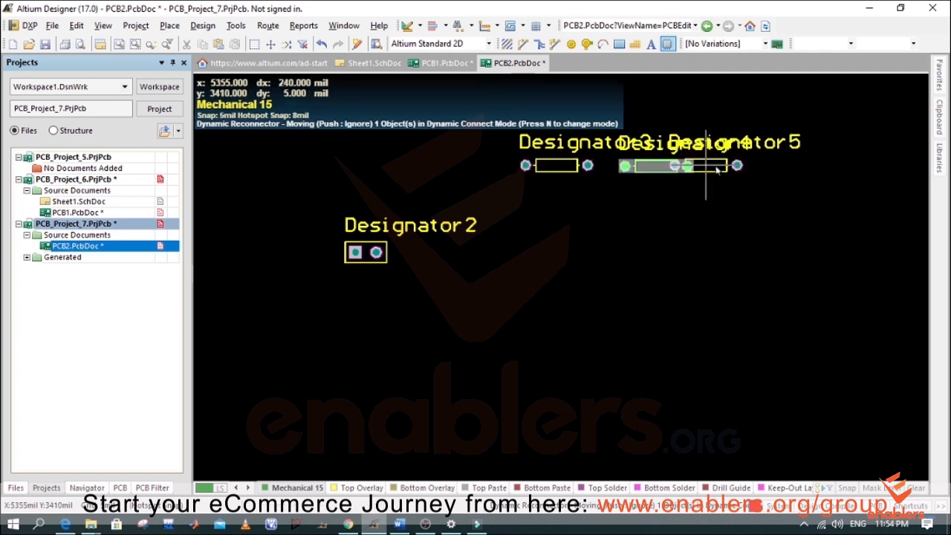
pyautogui.click(771, 169)
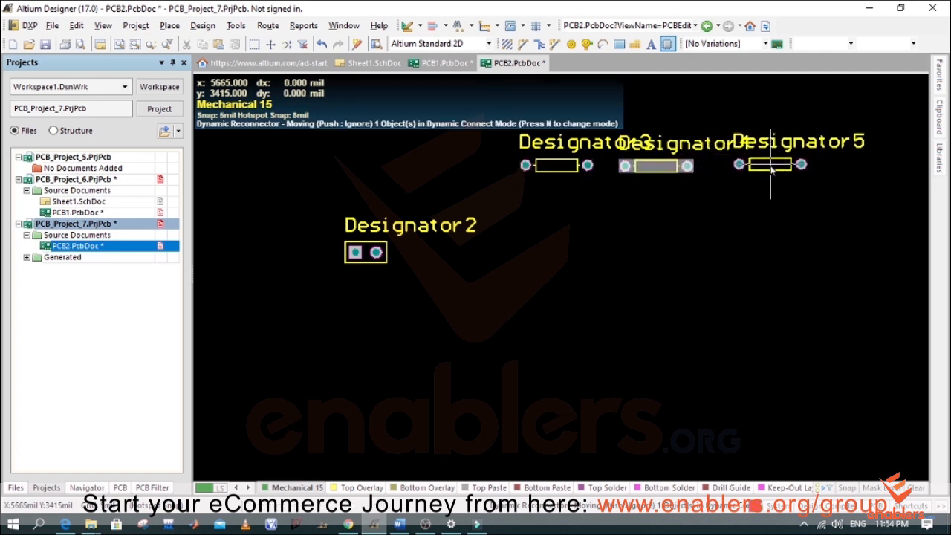
pyautogui.click(771, 207)
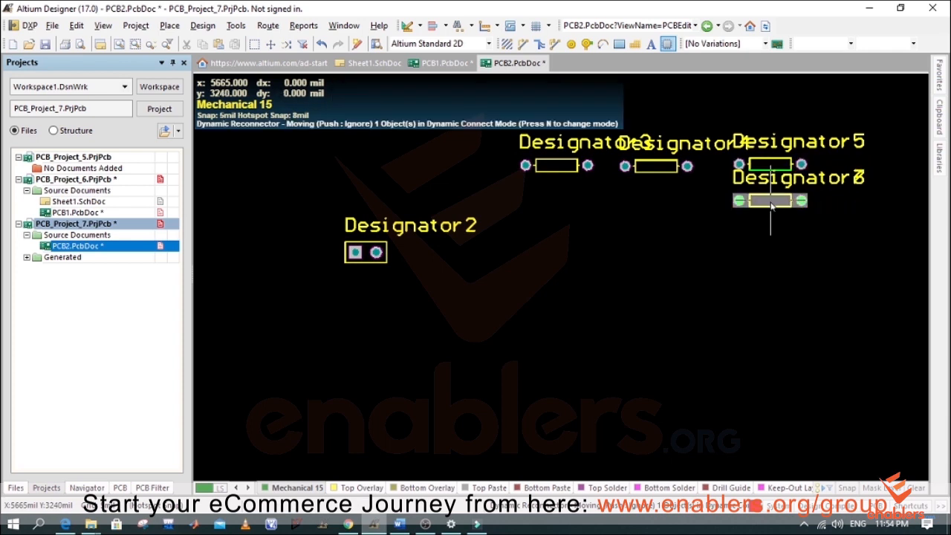
pyautogui.rightClick(771, 207)
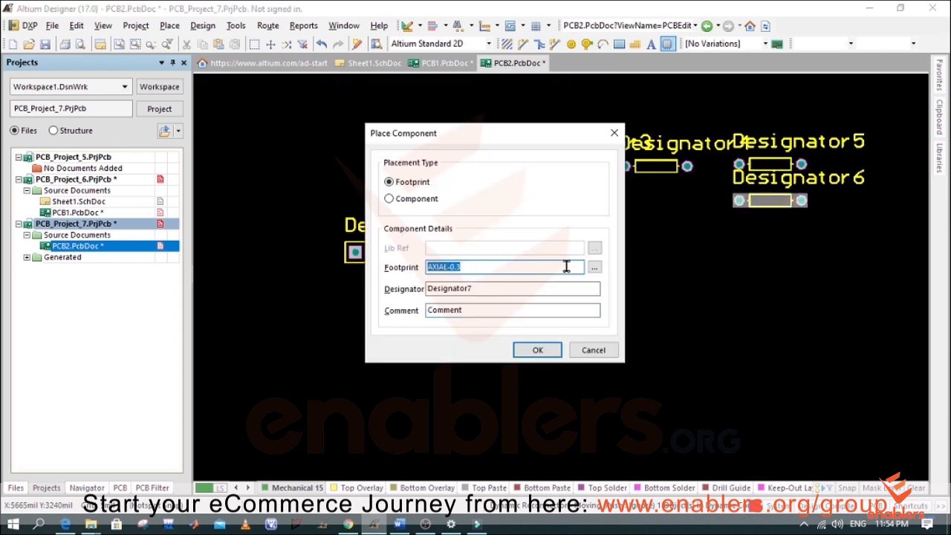
pyautogui.click(594, 267)
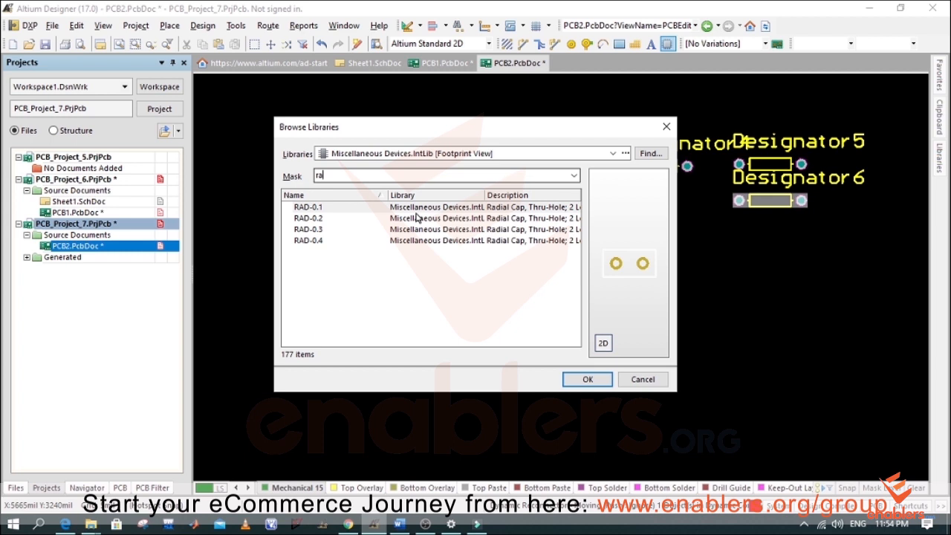
pyautogui.click(376, 210)
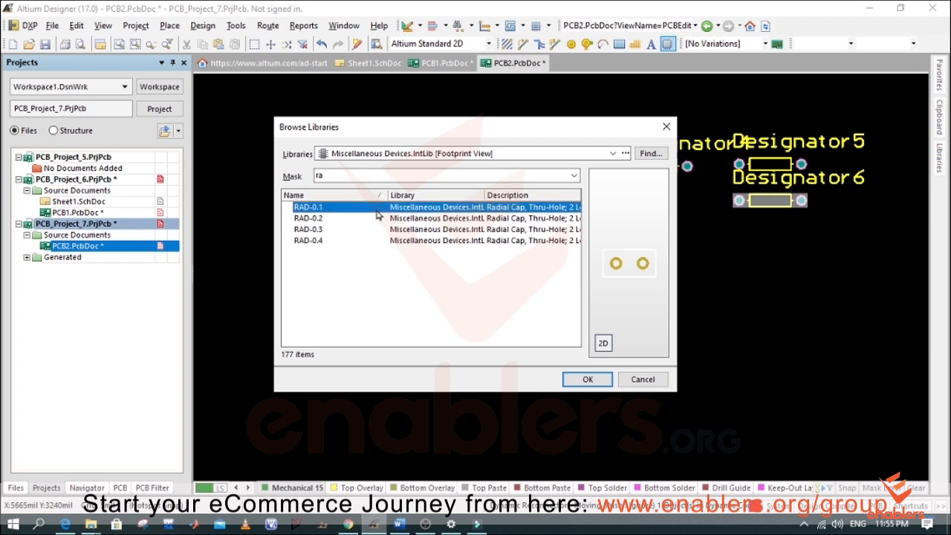
pyautogui.click(471, 218)
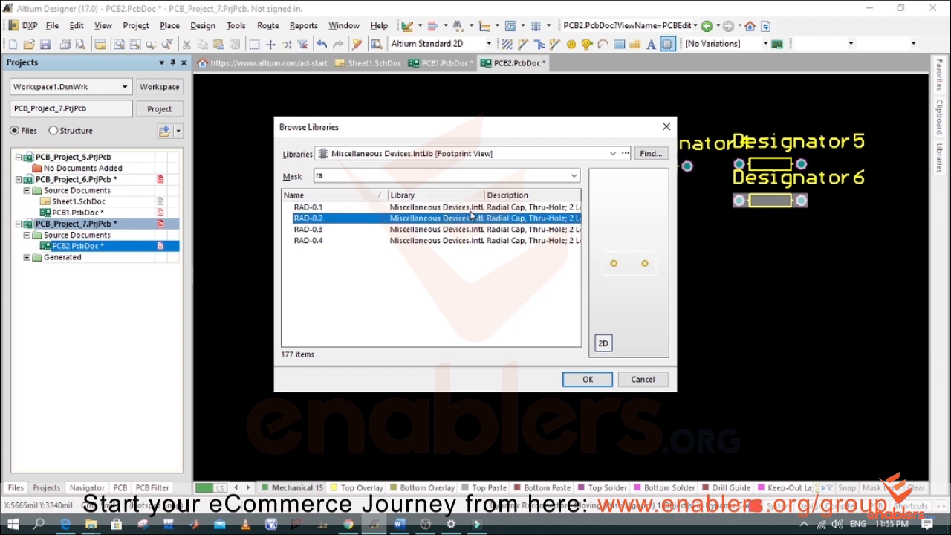
pyautogui.click(471, 211)
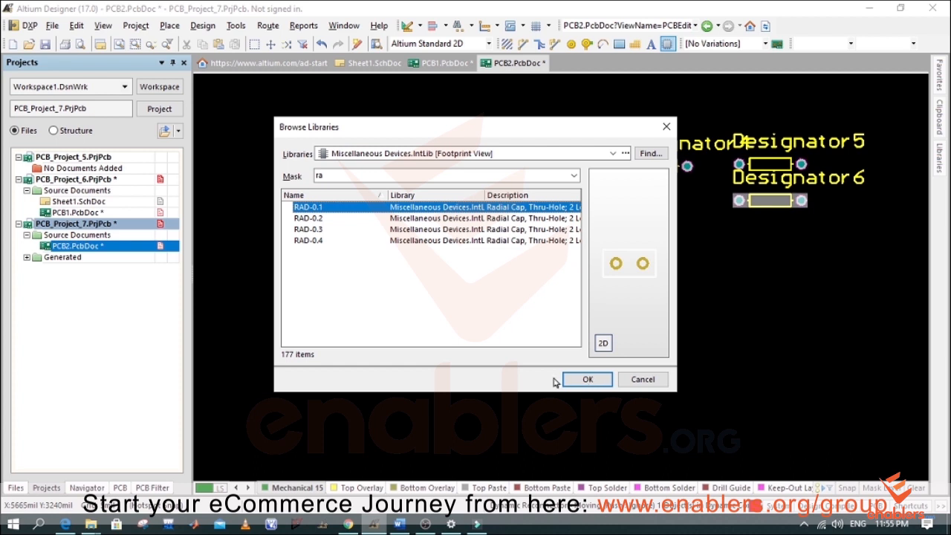
pyautogui.click(588, 380)
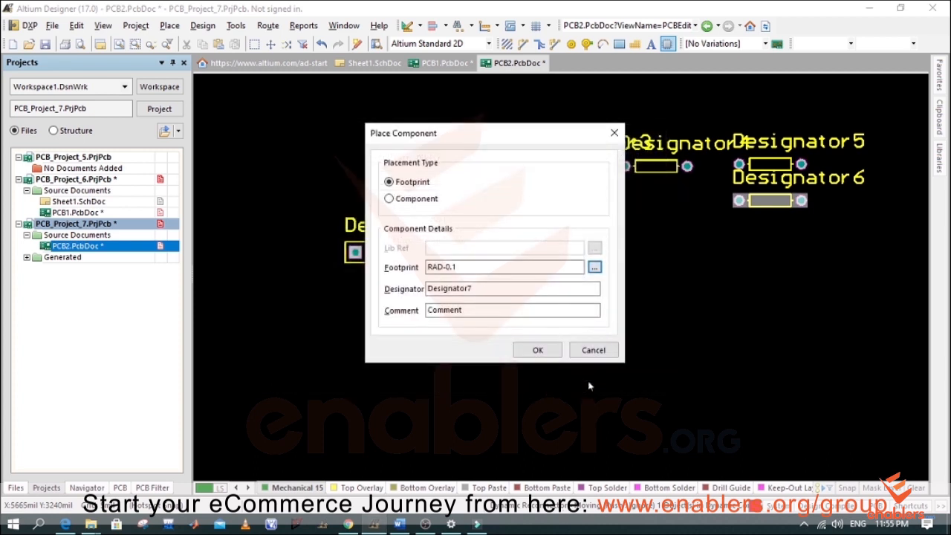
pyautogui.click(538, 347)
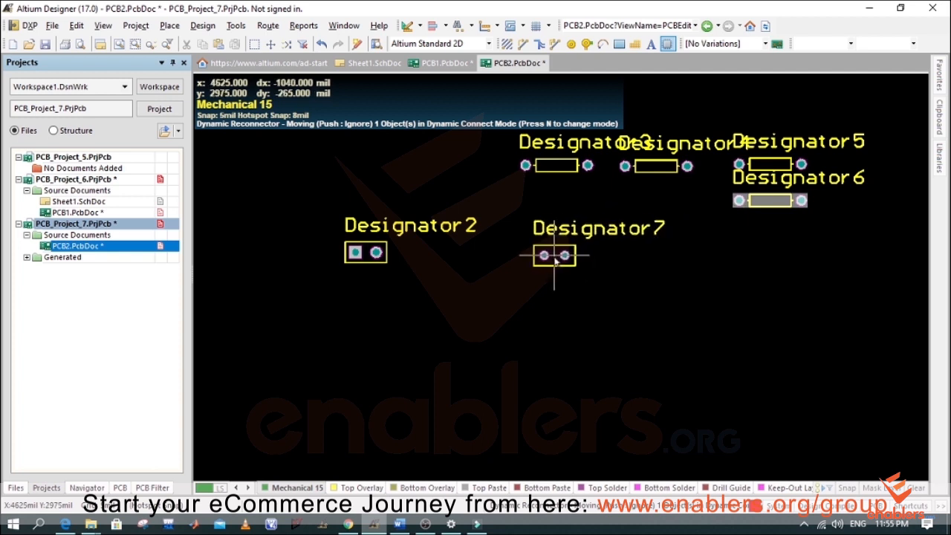
# Drop the footprint being placed and choose RAD-0.4 from Miscellaneous Devices.IntLib instead, filtering the library by "ra".
pyautogui.rightClick(554, 256)
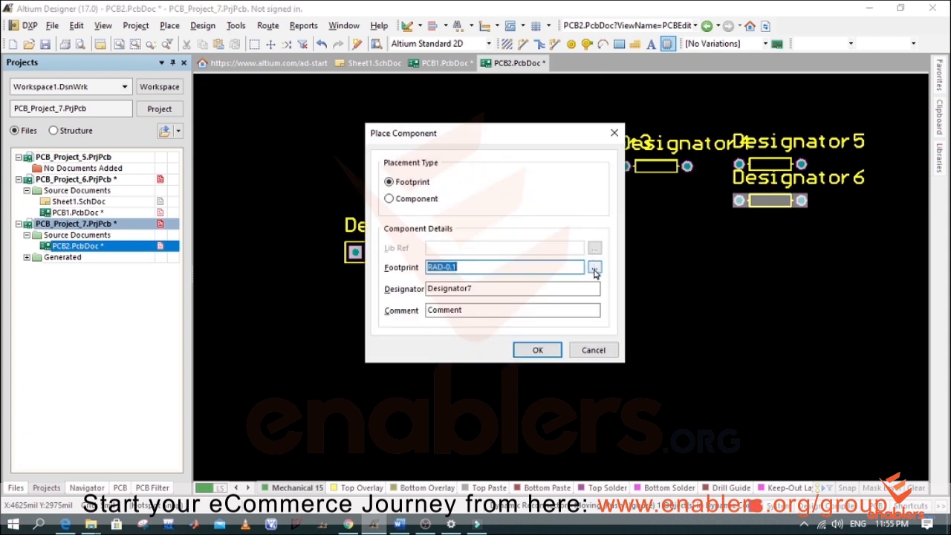
pyautogui.click(595, 266)
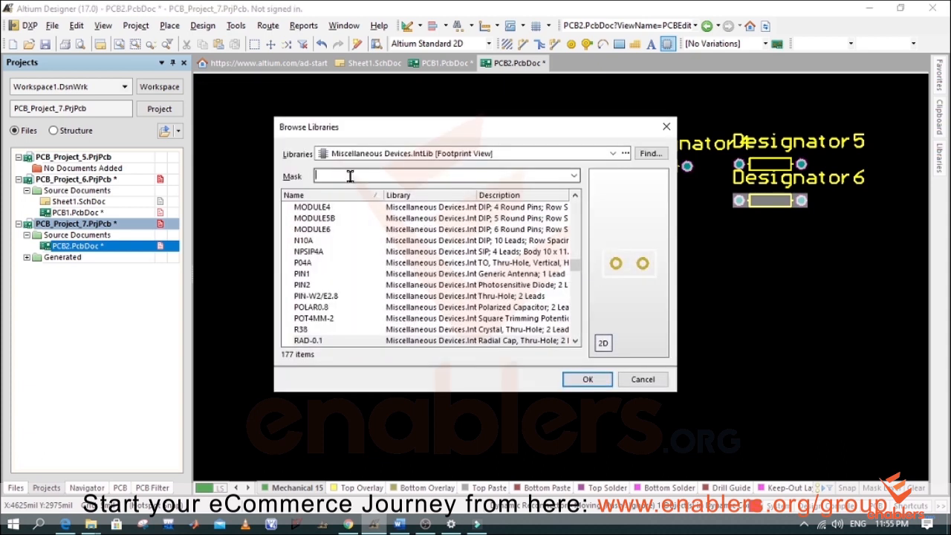
pyautogui.write('ra')
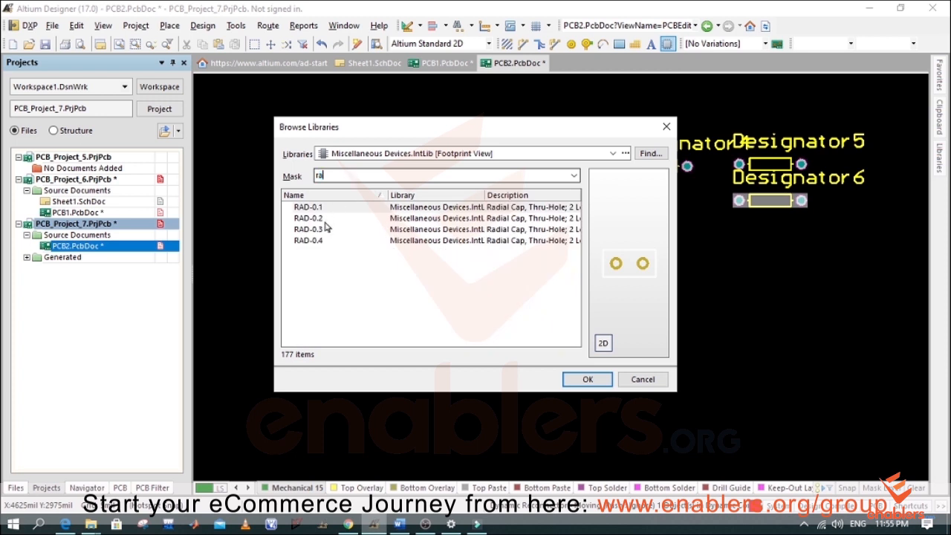
pyautogui.click(323, 242)
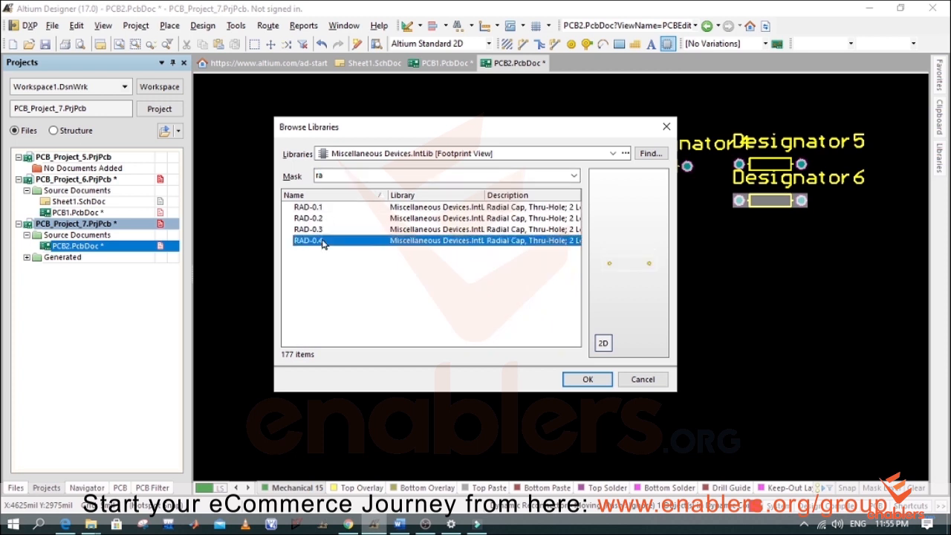
pyautogui.click(605, 379)
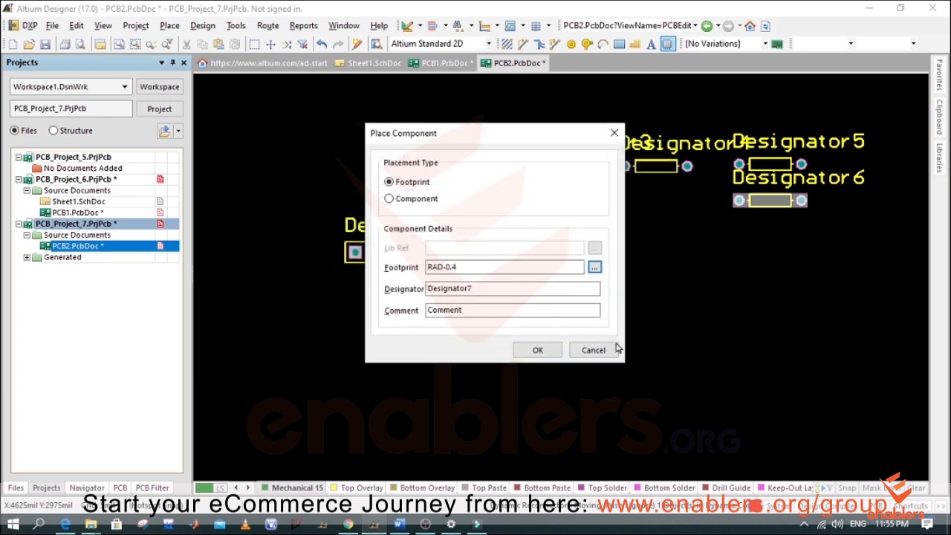
pyautogui.click(538, 350)
# Place two RAD-0.4 footprints side by side below the AXIAL-0.3 footprints and stop placing them.
pyautogui.click(566, 246)
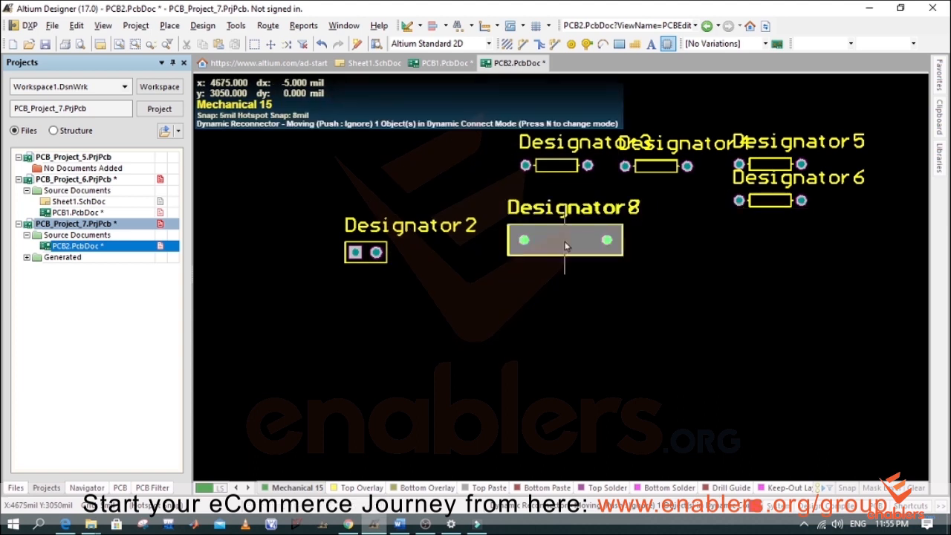
pyautogui.click(730, 260)
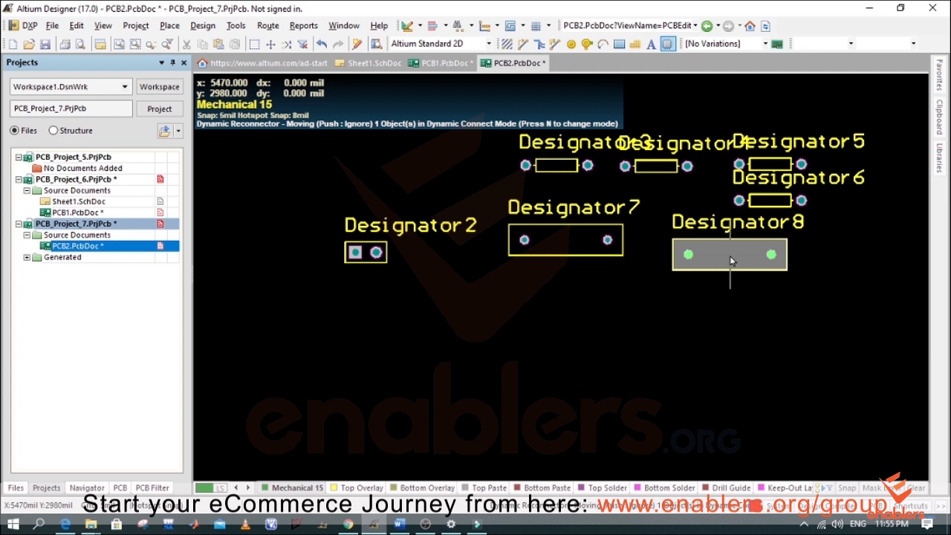
pyautogui.rightClick(729, 255)
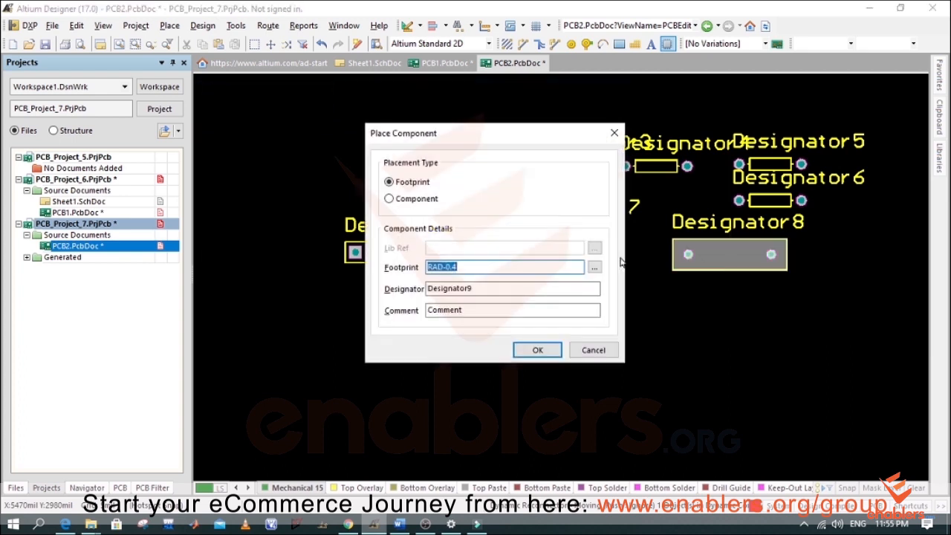
# Choose the TO-92 footprint from Miscellaneous Devices.IntLib for the transistors, filtering the library by "to".
pyautogui.click(597, 269)
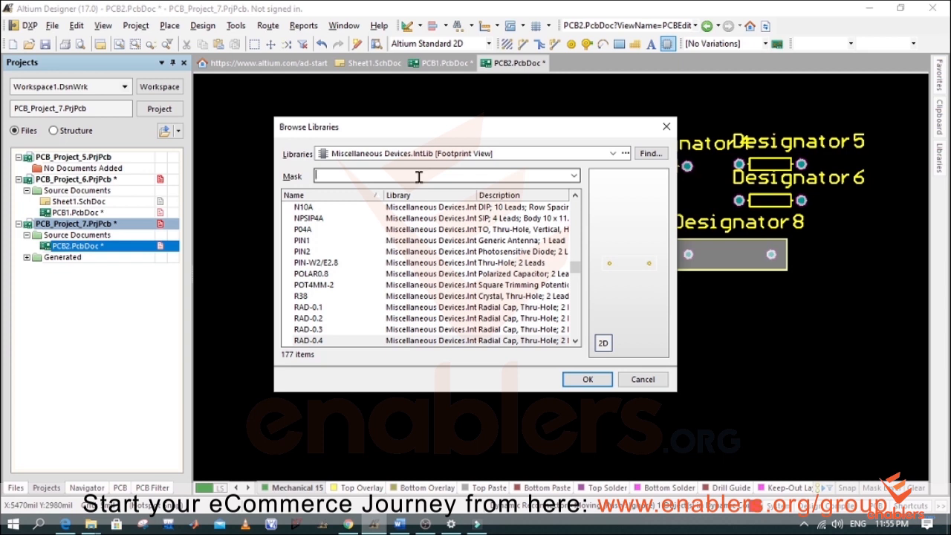
pyautogui.write('to')
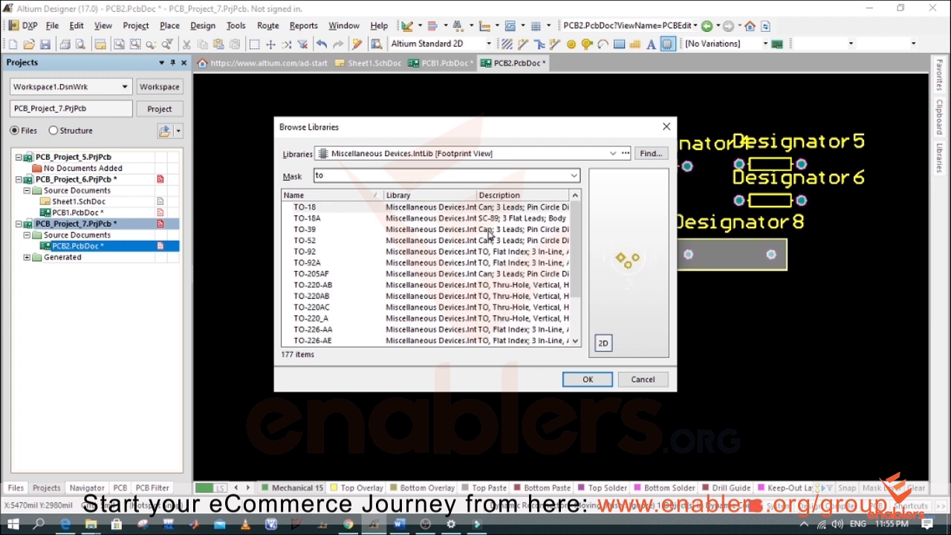
pyautogui.click(309, 252)
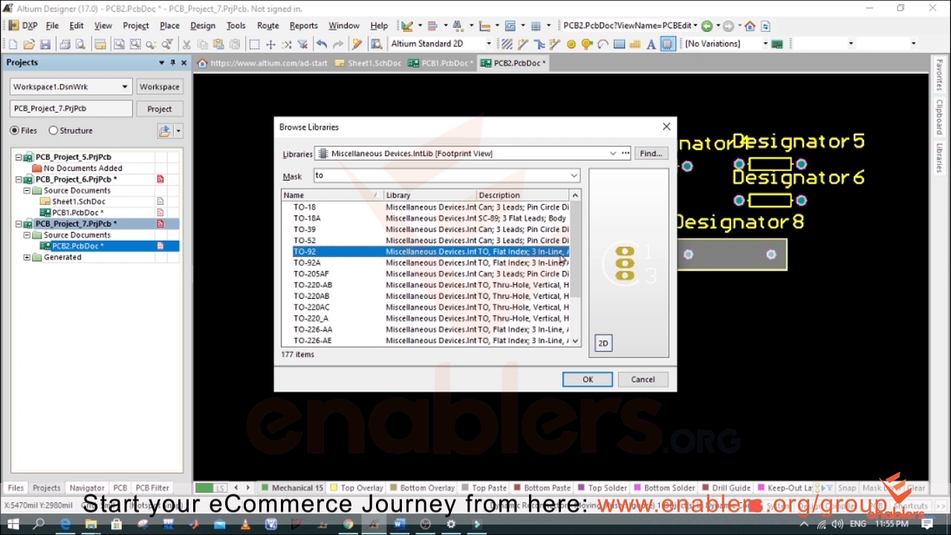
pyautogui.click(588, 380)
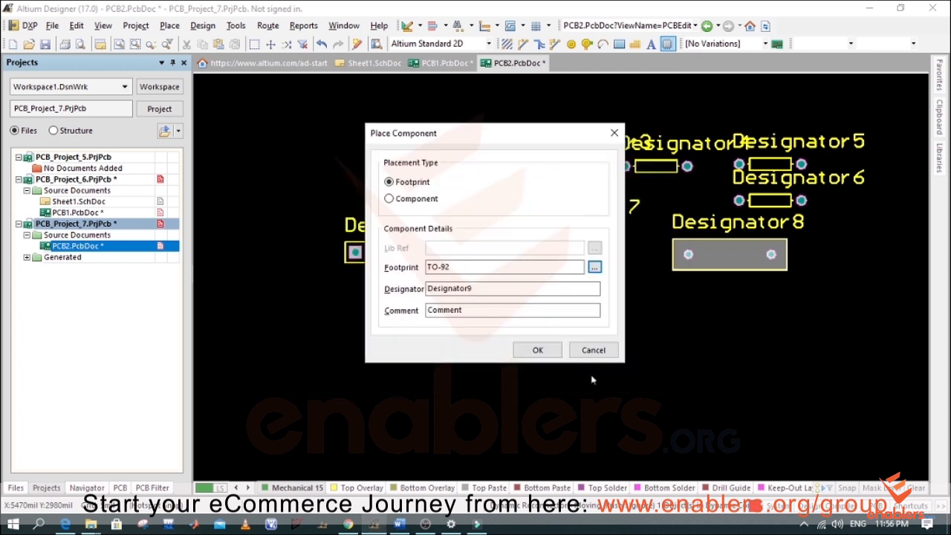
pyautogui.click(543, 352)
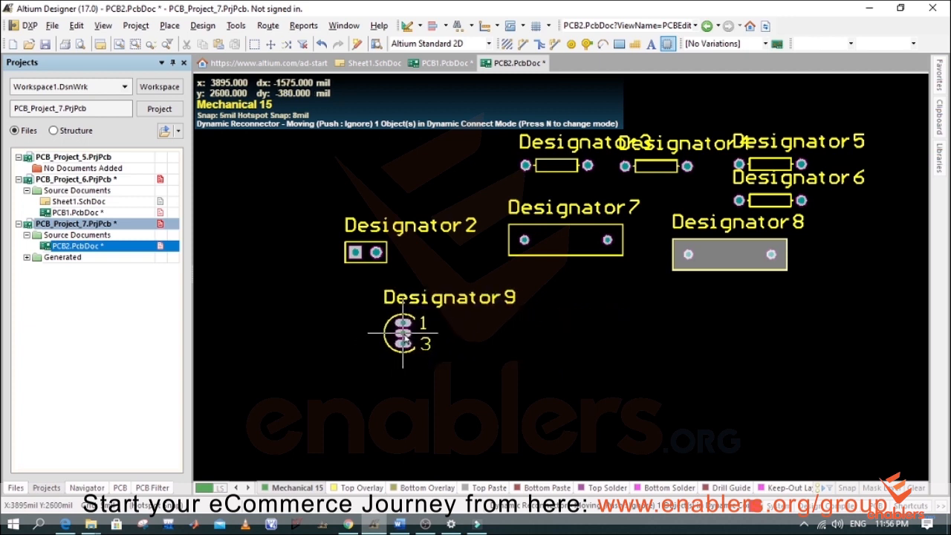
# Place two TO-92 footprints, one below the header and one below the second RAD-0.4, and end component placement.
pyautogui.click(401, 334)
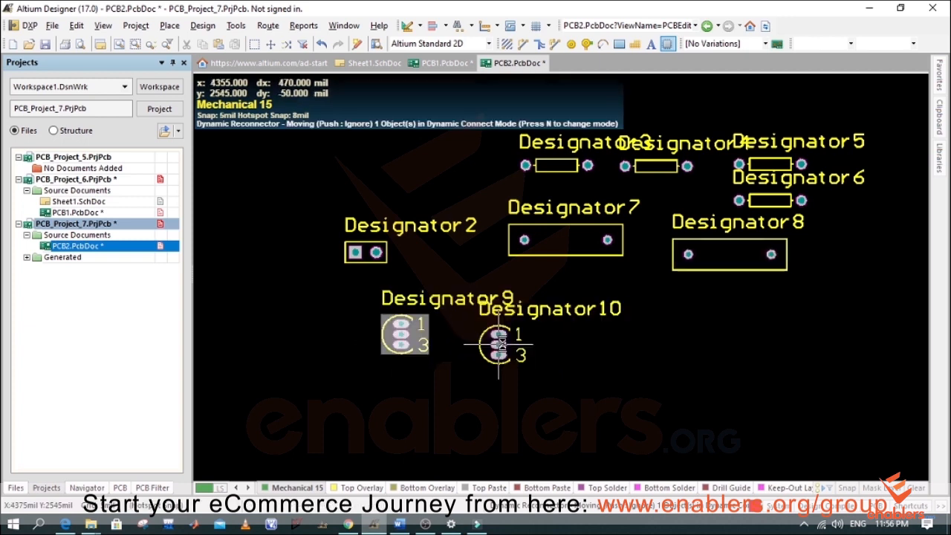
pyautogui.click(748, 344)
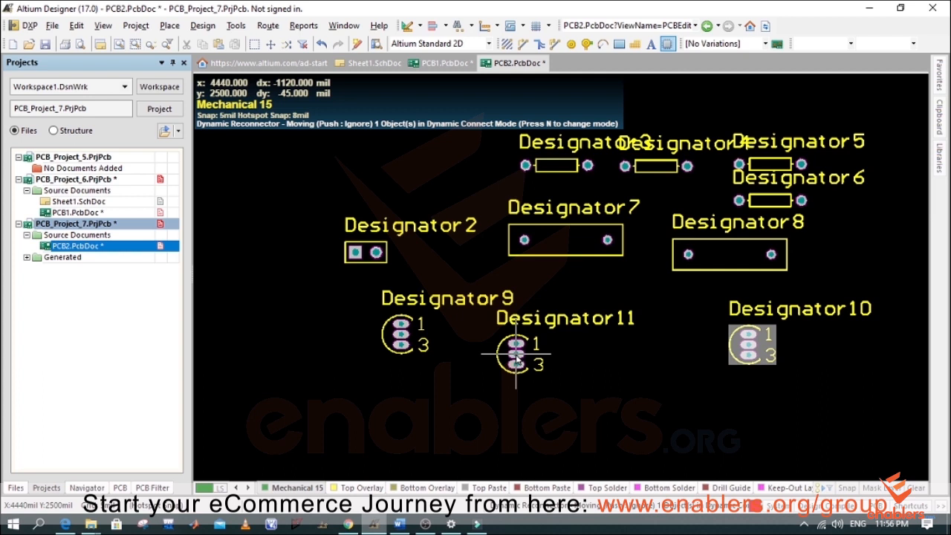
pyautogui.press('Tab')
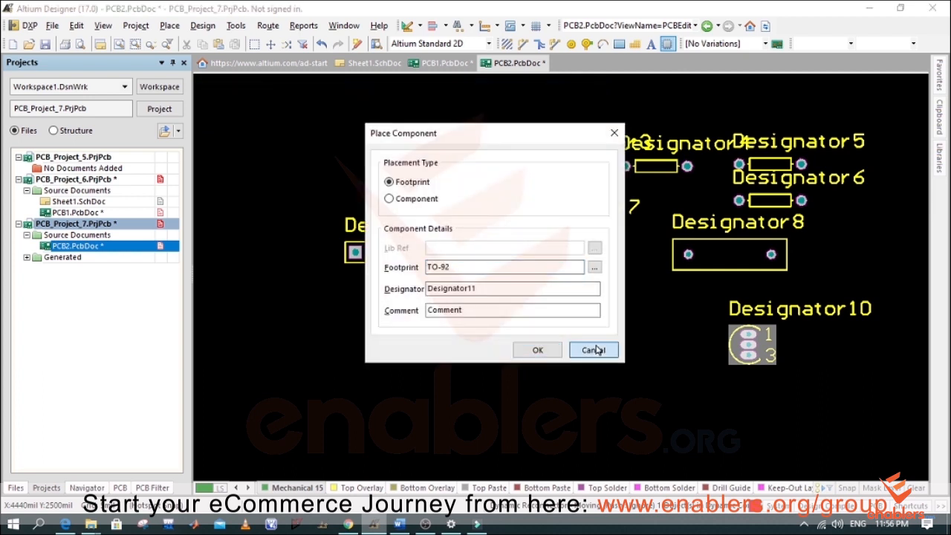
pyautogui.click(599, 350)
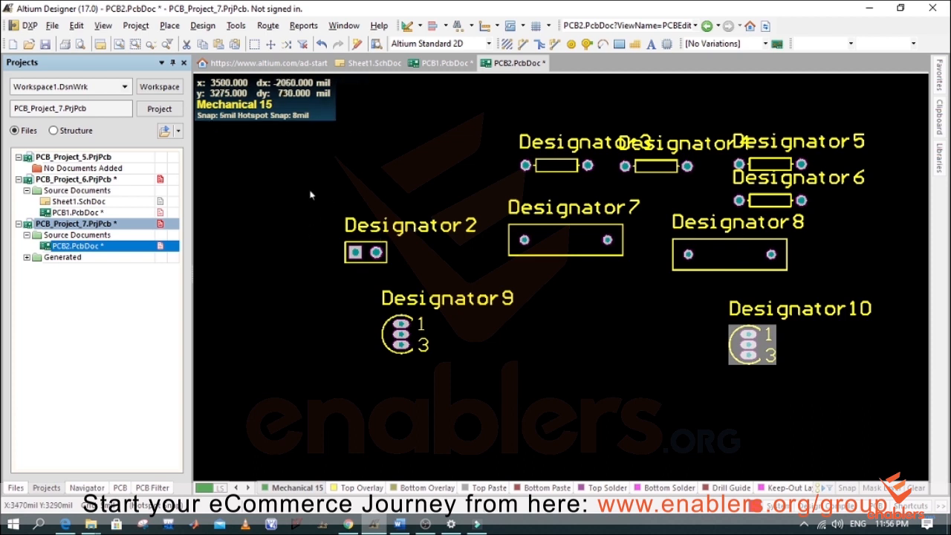
# Select the HDR1X2 header and rotate it 90 degrees about its centre.
pyautogui.moveTo(305, 188); pyautogui.dragTo(411, 276)
pyautogui.click(440, 292)
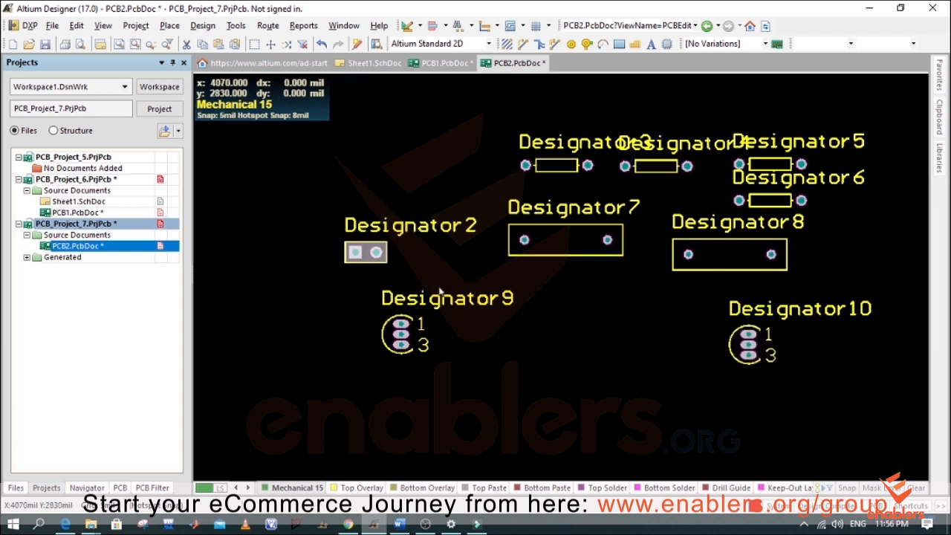
pyautogui.rightClick(370, 255)
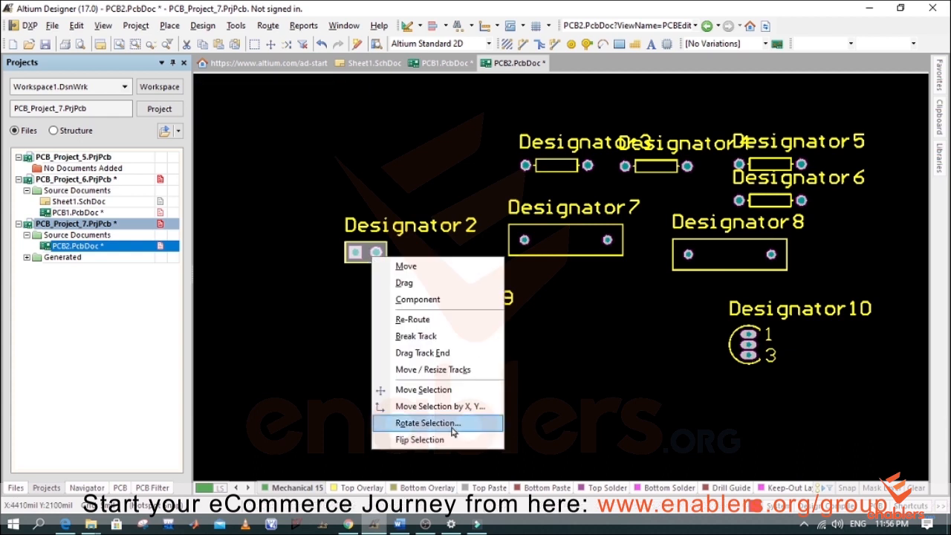
pyautogui.click(428, 423)
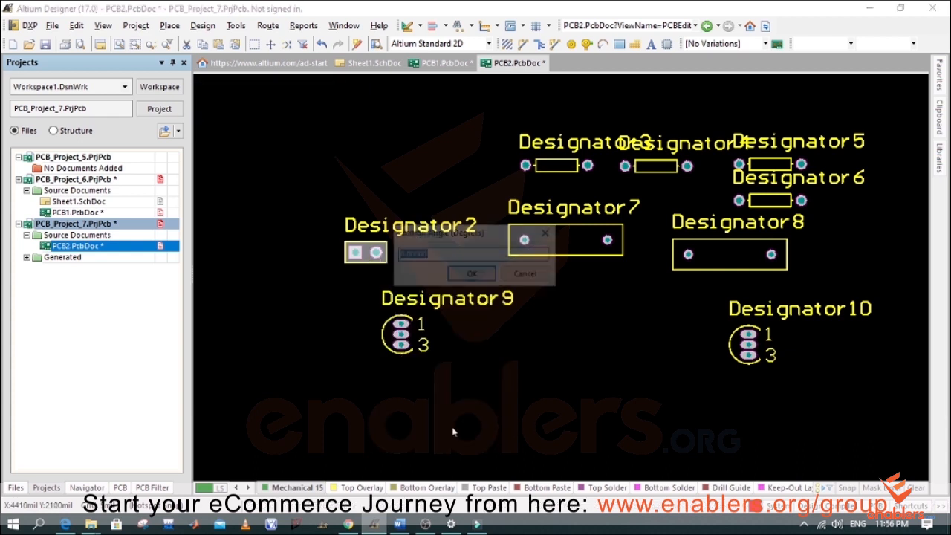
pyautogui.write('90')
pyautogui.press('Return')
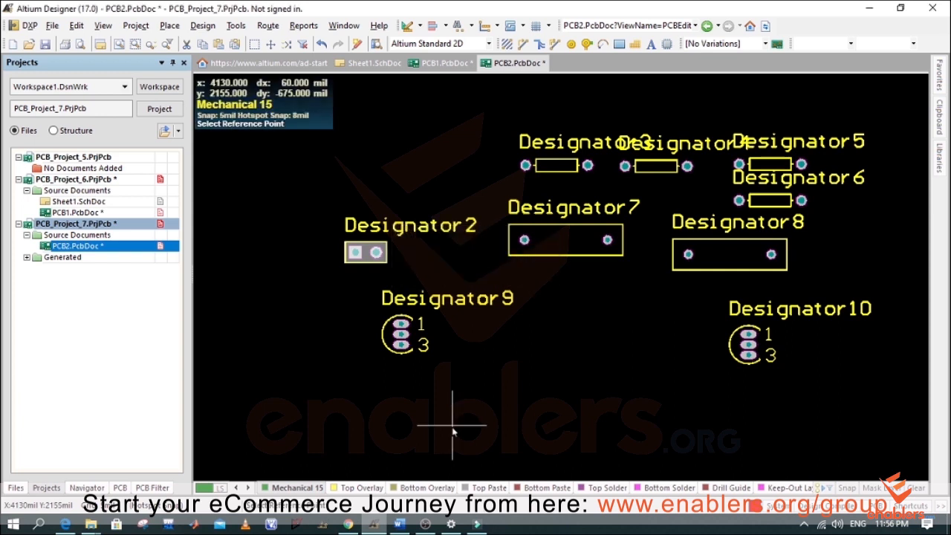
pyautogui.click(367, 254)
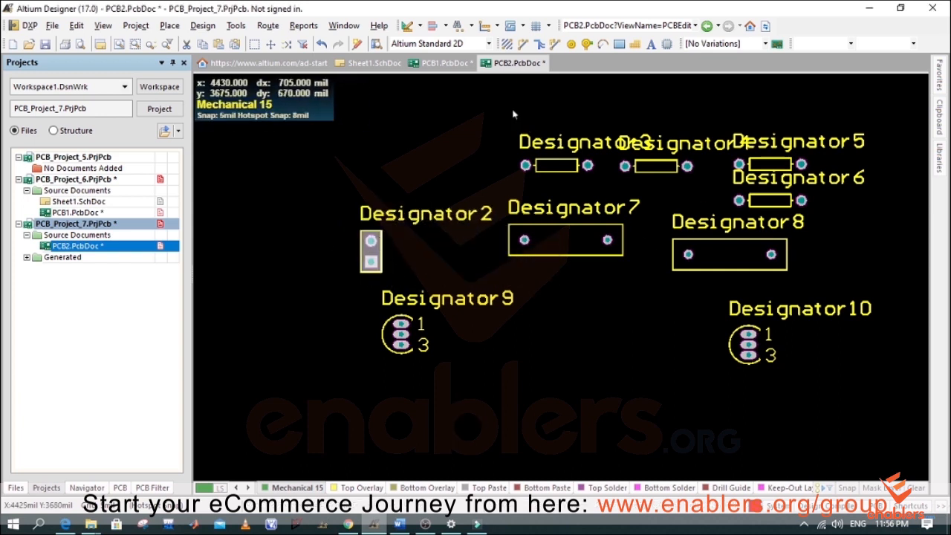
# Select all four AXIAL-0.3 footprints and rotate them together so they stand vertically, then deselect them.
pyautogui.moveTo(510, 75); pyautogui.dragTo(838, 214)
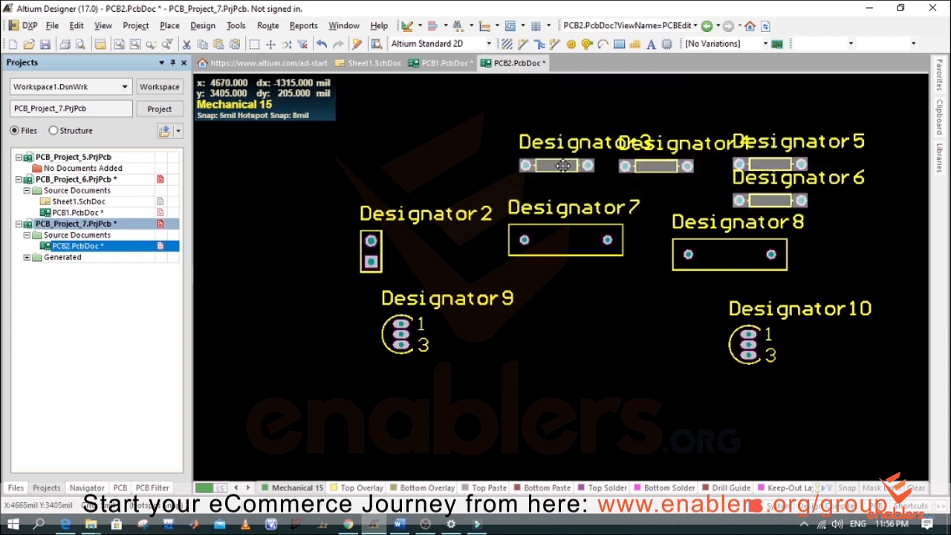
pyautogui.moveTo(562, 165); pyautogui.dragTo(562, 166)
pyautogui.press('space')
pyautogui.scroll(2, 734, 166)
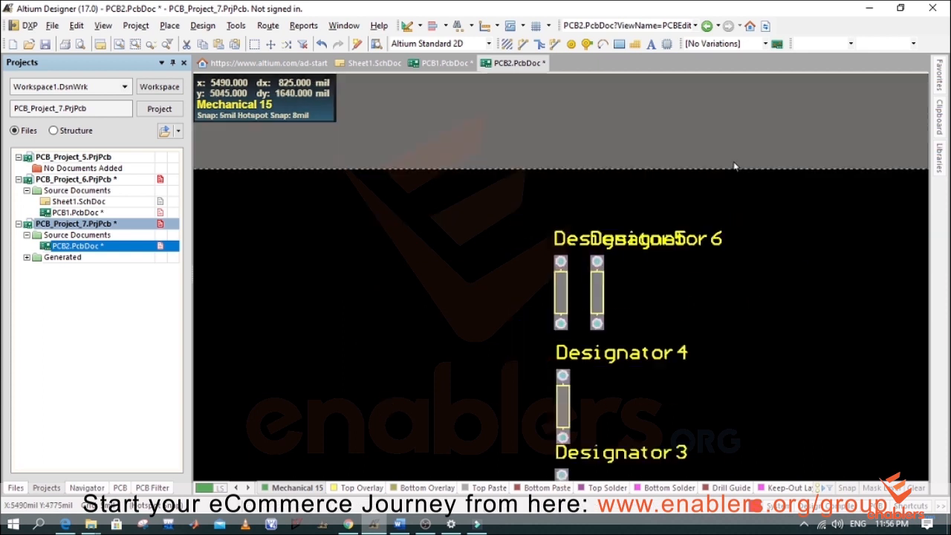
pyautogui.scroll(-1, 734, 165)
pyautogui.click(616, 232)
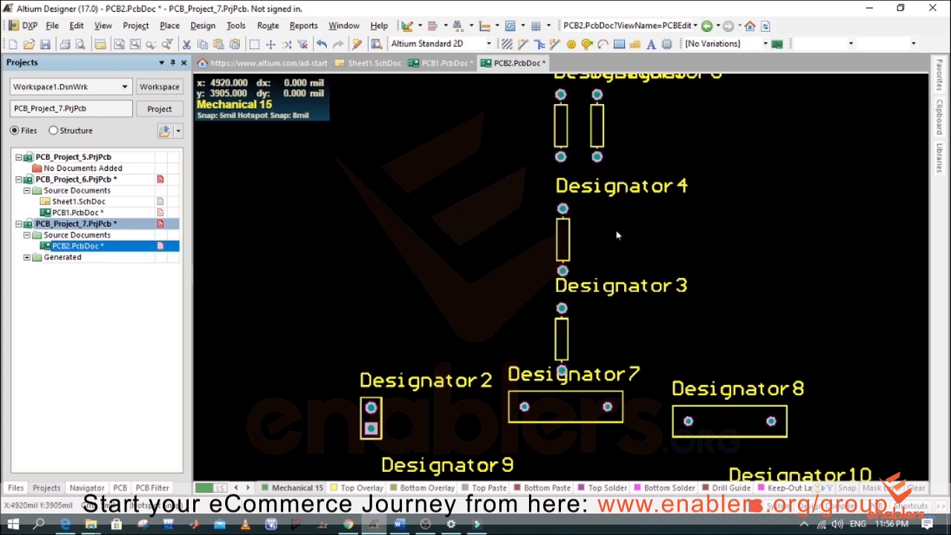
# Move Designator4 beside Designator3 and place Designator6 and Designator5 above Designator8, forming one row of vertical AXIAL-0.3 footprints.
pyautogui.moveTo(562, 243); pyautogui.dragTo(607, 343)
pyautogui.moveTo(598, 137); pyautogui.dragTo(764, 339)
pyautogui.moveTo(567, 133); pyautogui.dragTo(825, 347)
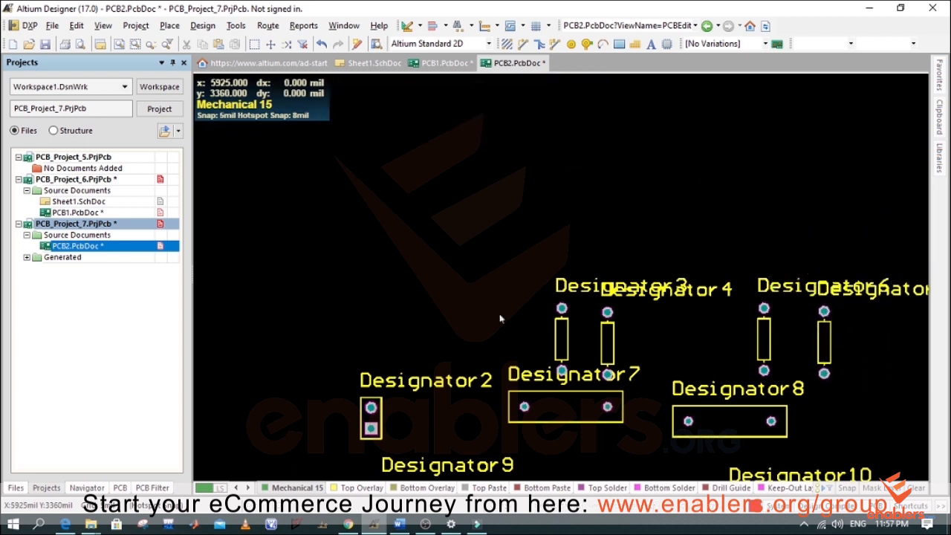
# Rename the two-pin header's designator from Designator2 to CONNECTOR.
pyautogui.doubleClick(445, 388)
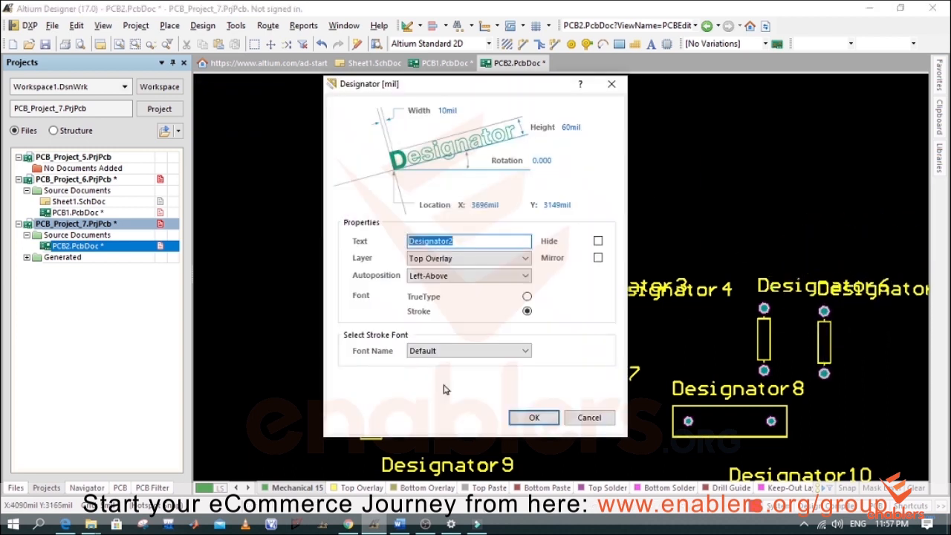
pyautogui.press('BackSpace')
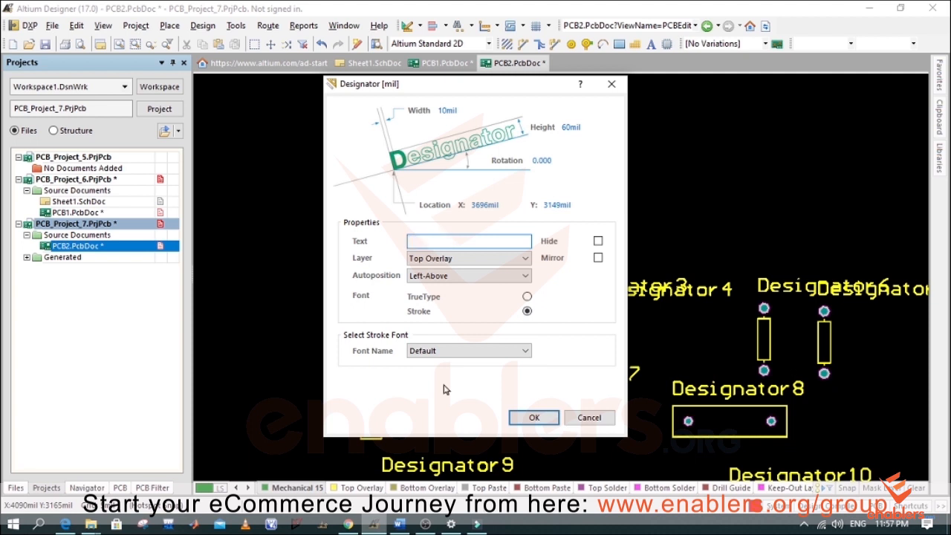
pyautogui.write('CONNECTOR')
pyautogui.press('Return')
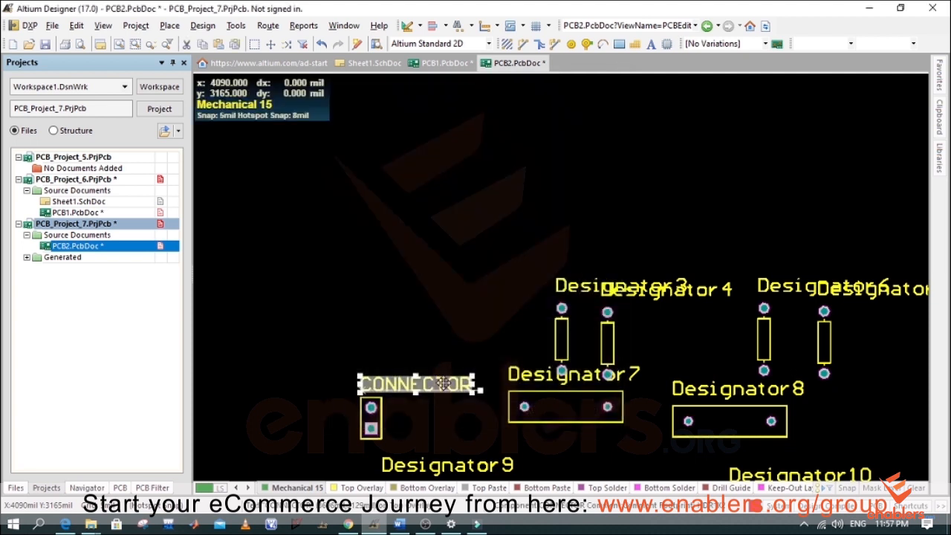
# Rename the designators of the two vertical AXIAL-0.3 footprints above Designator7 as R1 and R2.
pyautogui.doubleClick(579, 284)
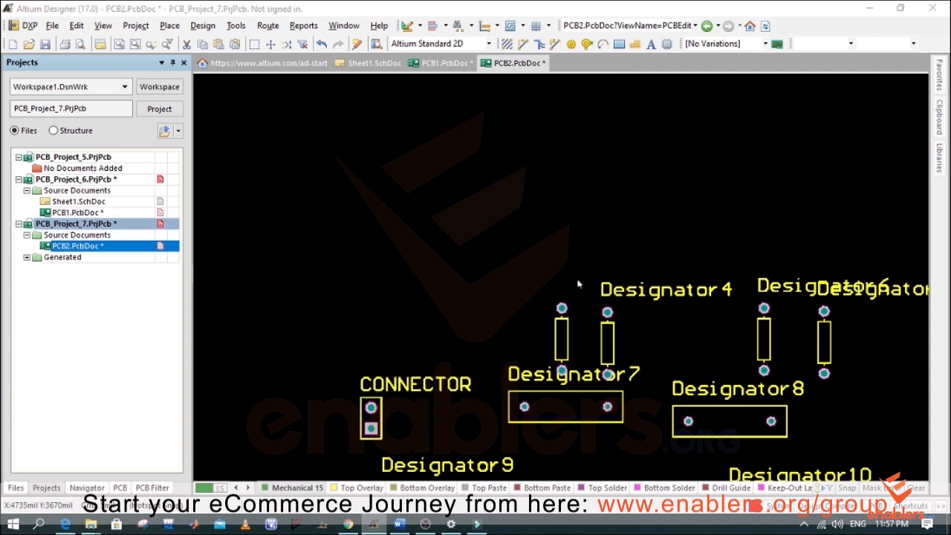
pyautogui.write('R1')
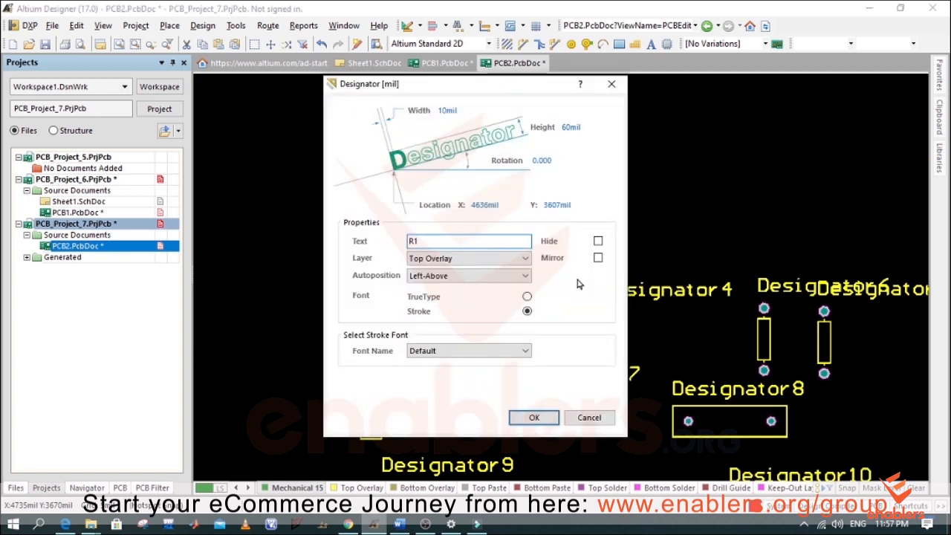
pyautogui.press('Return')
pyautogui.doubleClick(627, 290)
pyautogui.write('R')
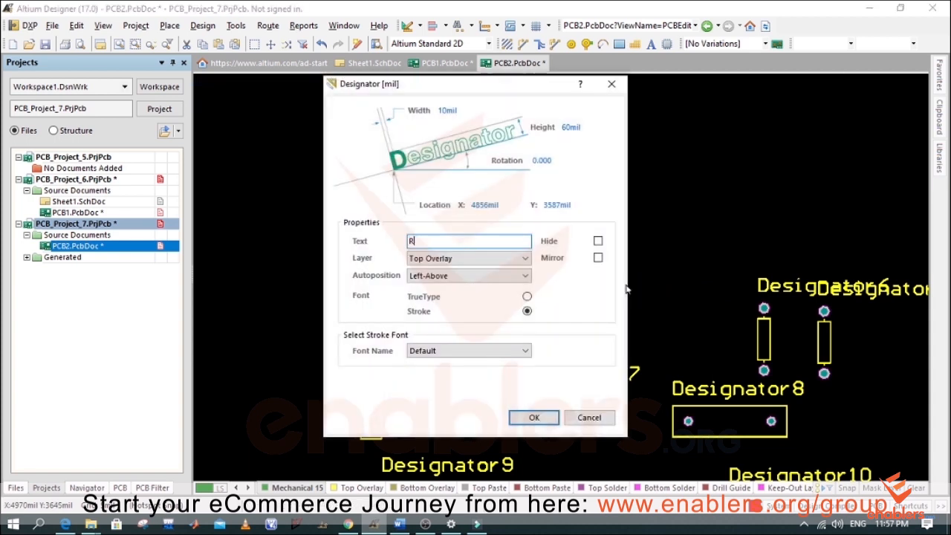
pyautogui.write('2')
pyautogui.press('Return')
# Rename the designators of the two vertical AXIAL-0.3 footprints above Designator8 as R3 and R4.
pyautogui.doubleClick(801, 288)
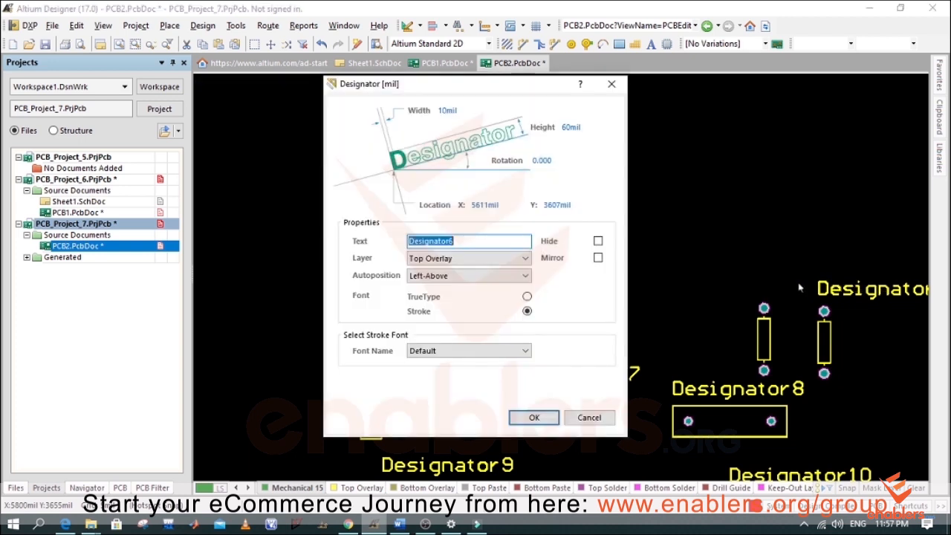
pyautogui.write('R3')
pyautogui.press('Return')
pyautogui.doubleClick(858, 296)
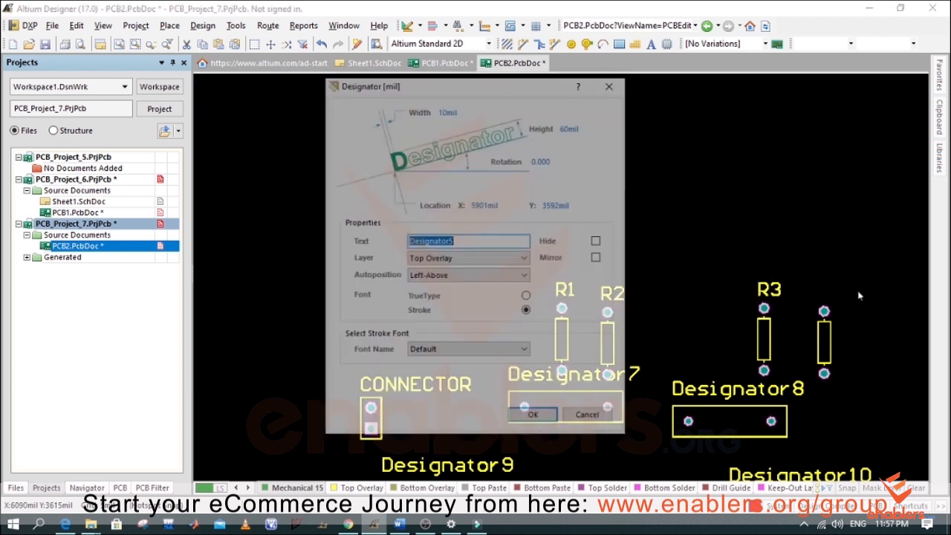
pyautogui.write('R4')
pyautogui.press('Return')
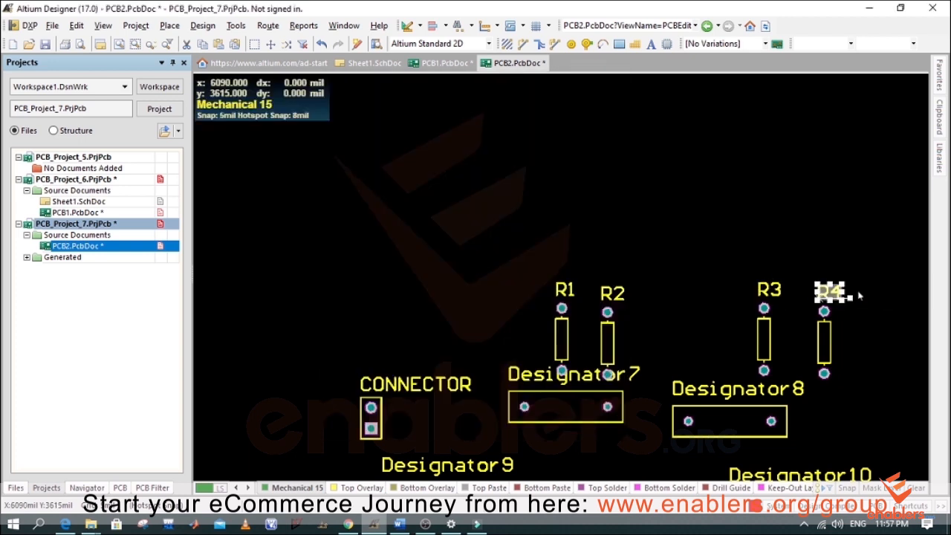
# Rename the TO-92 footprints' designators: Q2 for the one below the connector and Q1 for the one below Designator8.
pyautogui.scroll(-5, 858, 296)
pyautogui.scroll(2, 858, 296)
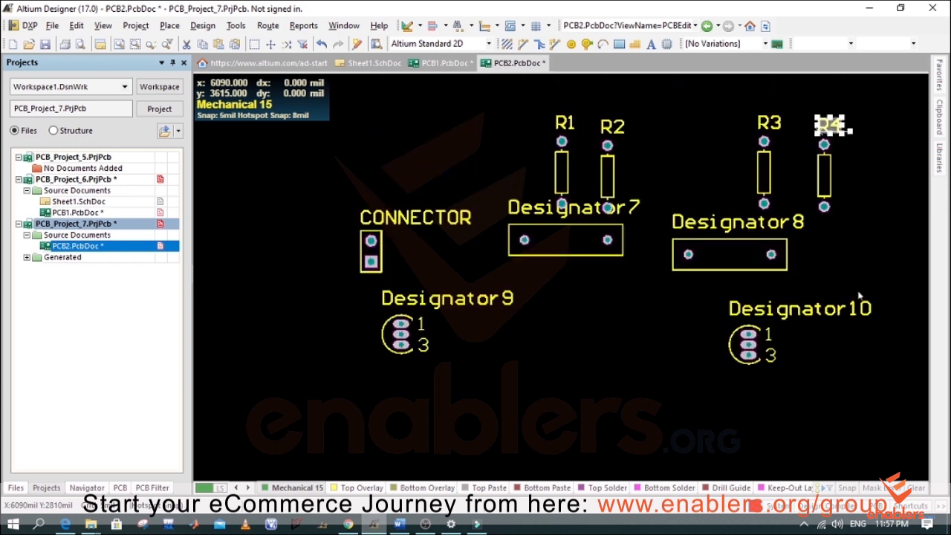
pyautogui.doubleClick(462, 301)
pyautogui.write('Q2')
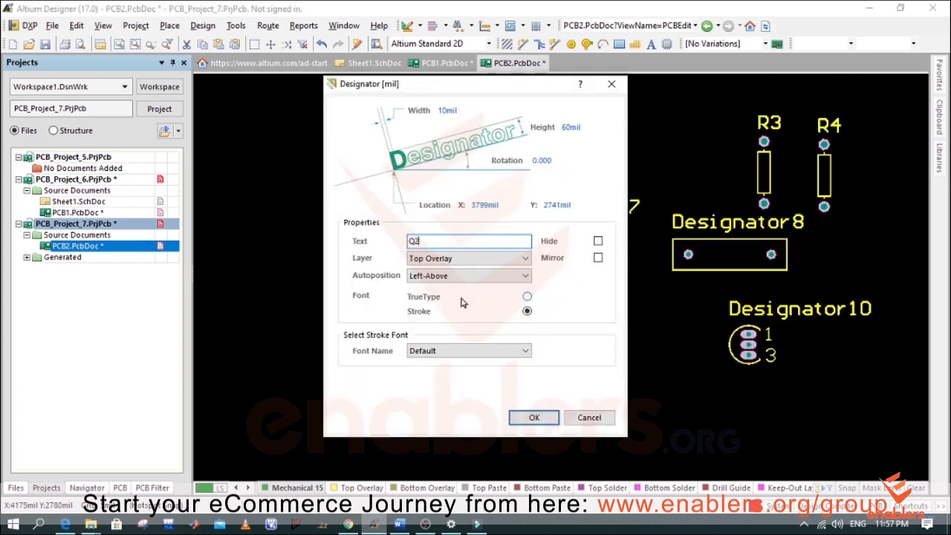
pyautogui.click(550, 422)
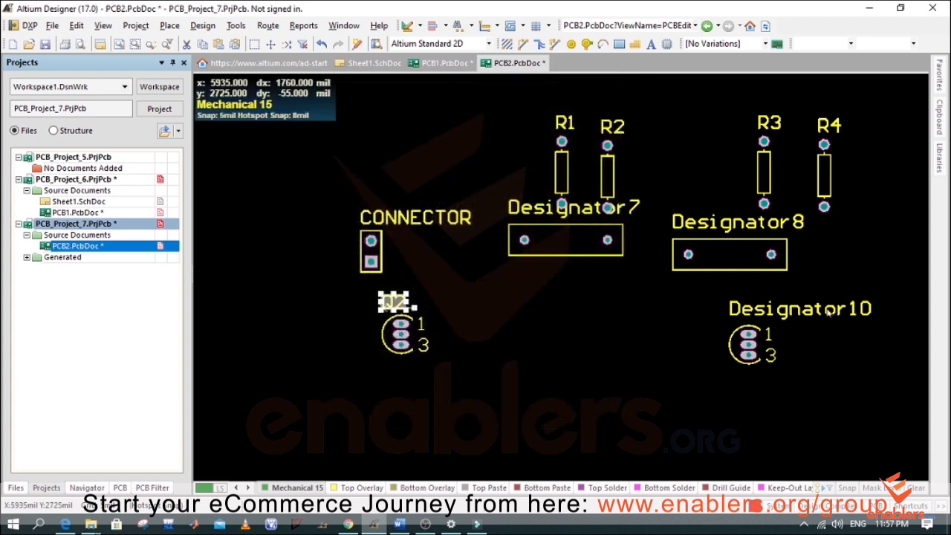
pyautogui.doubleClick(828, 311)
pyautogui.write('Q1')
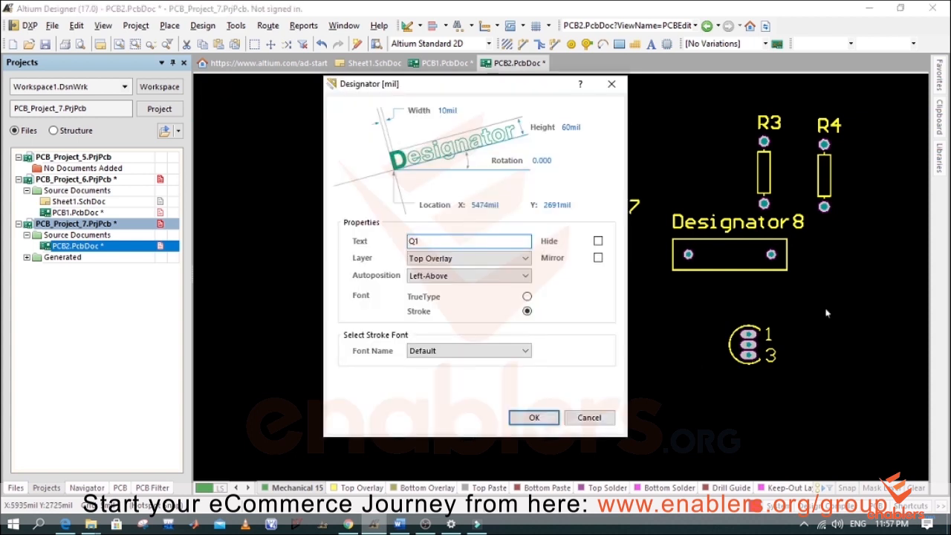
pyautogui.click(534, 418)
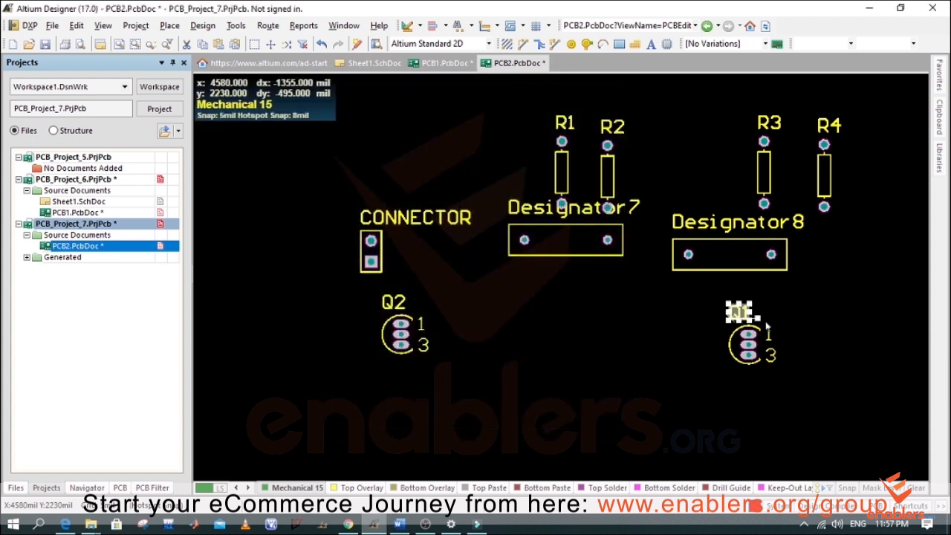
# Rename the RAD-0.4 footprints' designators: Designator8 as C2 and Designator7 as C1.
pyautogui.doubleClick(709, 226)
pyautogui.write('C2')
pyautogui.click(537, 417)
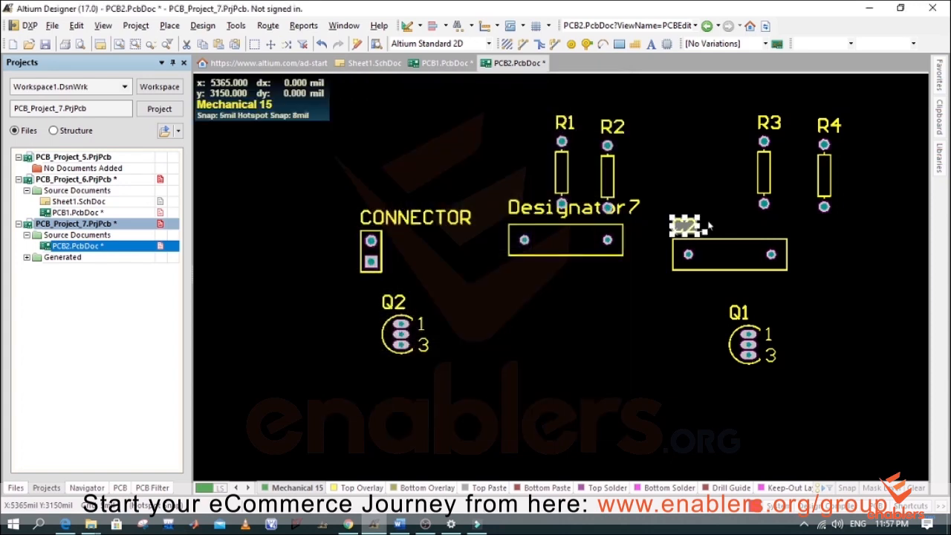
pyautogui.click(630, 204)
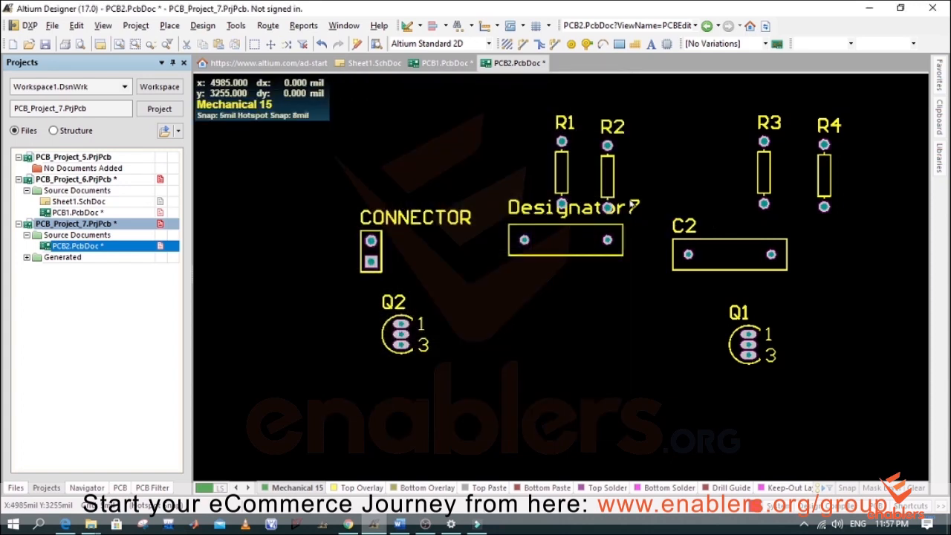
pyautogui.doubleClick(525, 208)
pyautogui.write('C1')
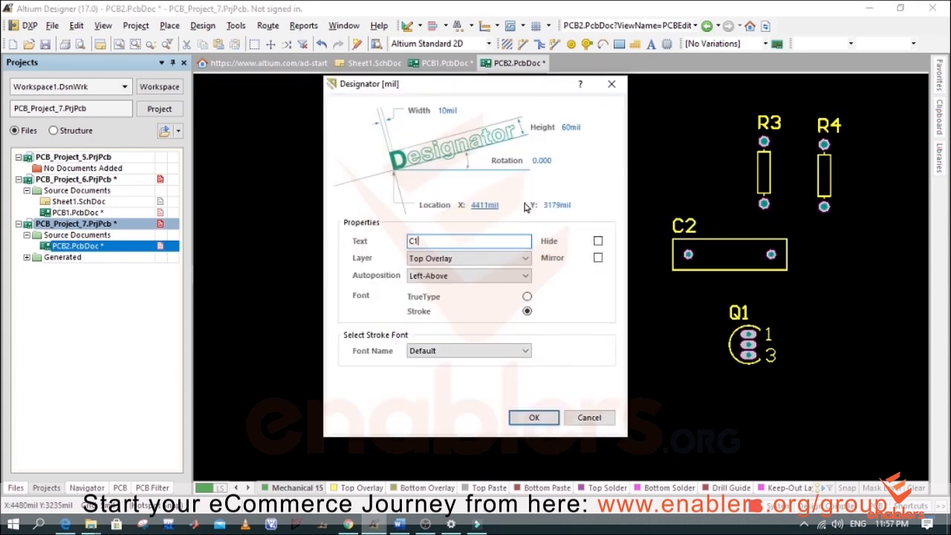
pyautogui.press('Return')
# Shift C1 down and closer to the connector, nudge C2 away from it, and reposition R1 and R2 side by side above C1.
pyautogui.moveTo(552, 233); pyautogui.dragTo(530, 260)
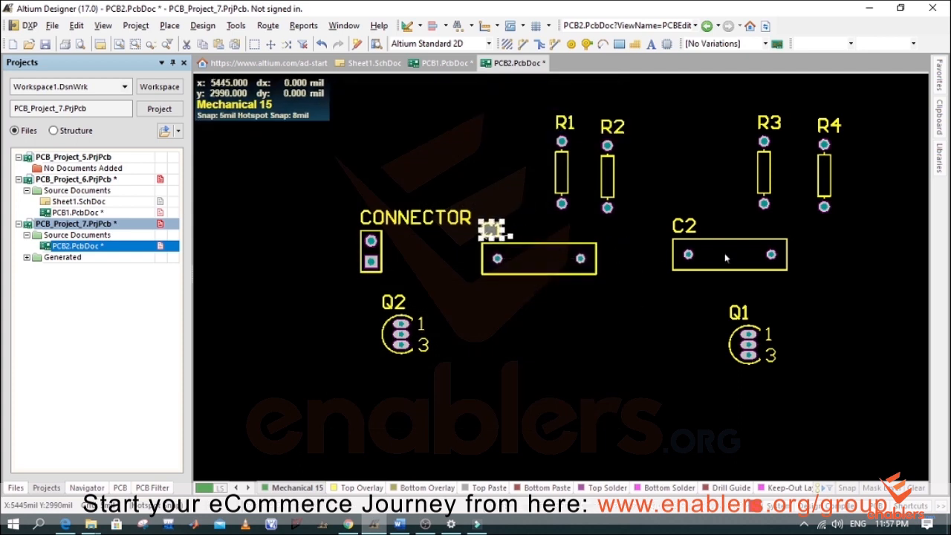
pyautogui.moveTo(731, 260); pyautogui.dragTo(748, 264)
pyautogui.click(624, 326)
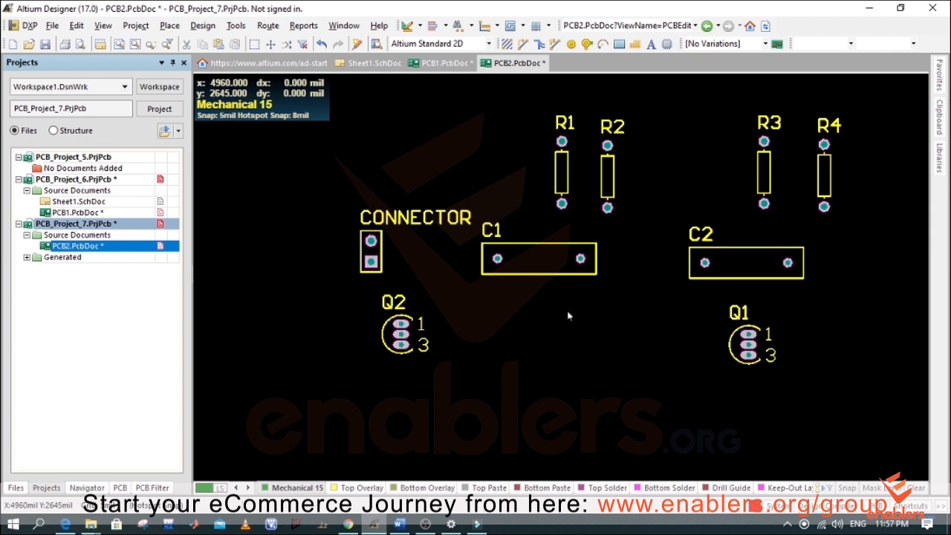
pyautogui.moveTo(562, 178); pyautogui.dragTo(491, 173)
pyautogui.moveTo(612, 178); pyautogui.dragTo(548, 170)
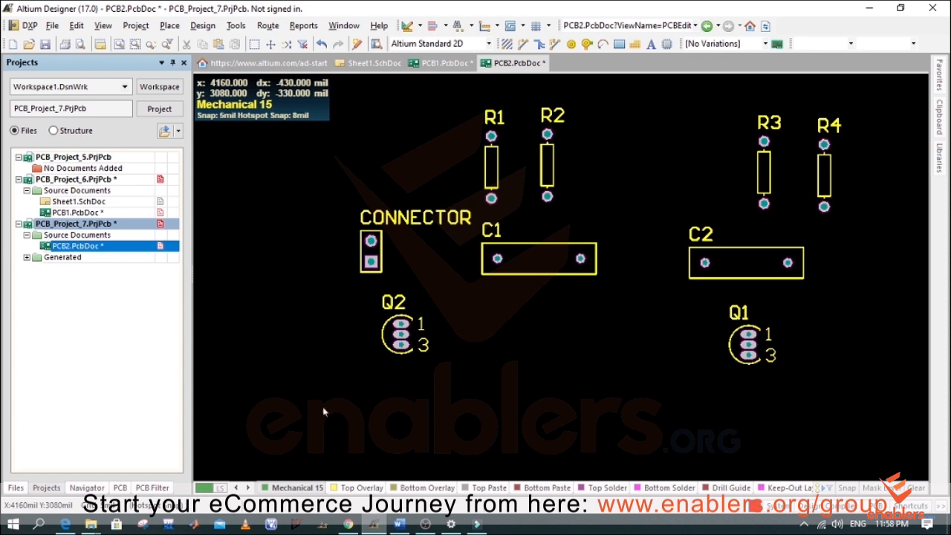
# Arrange the PCB editor side by side with the Word document showing the circuit diagram, and narrow the Projects panel to enlarge the board area.
pyautogui.doubleClick(497, 8)
pyautogui.press('super+Right')
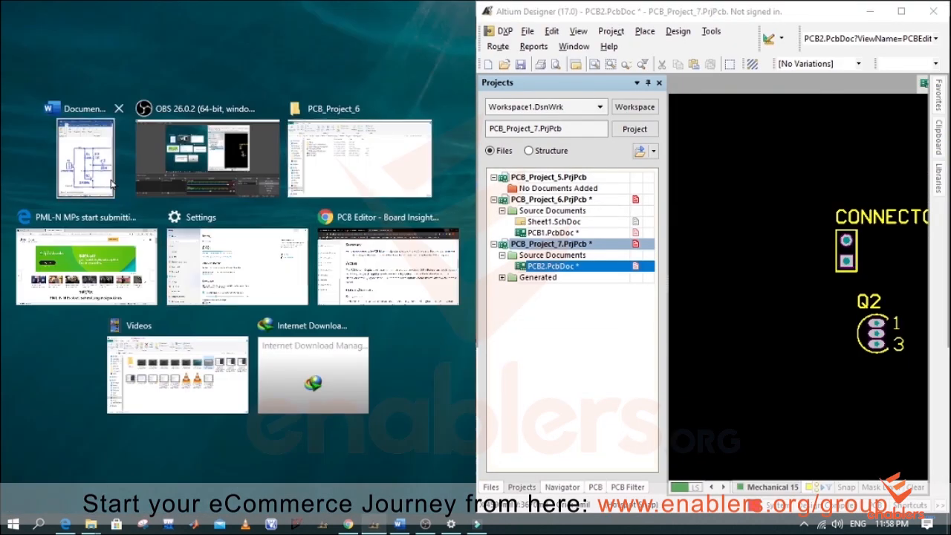
pyautogui.click(84, 165)
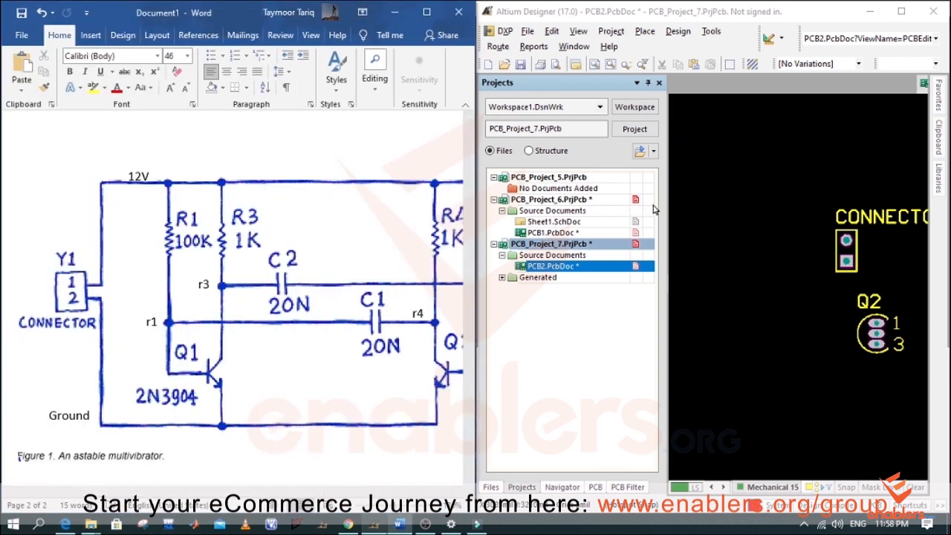
pyautogui.moveTo(664, 205); pyautogui.dragTo(521, 211)
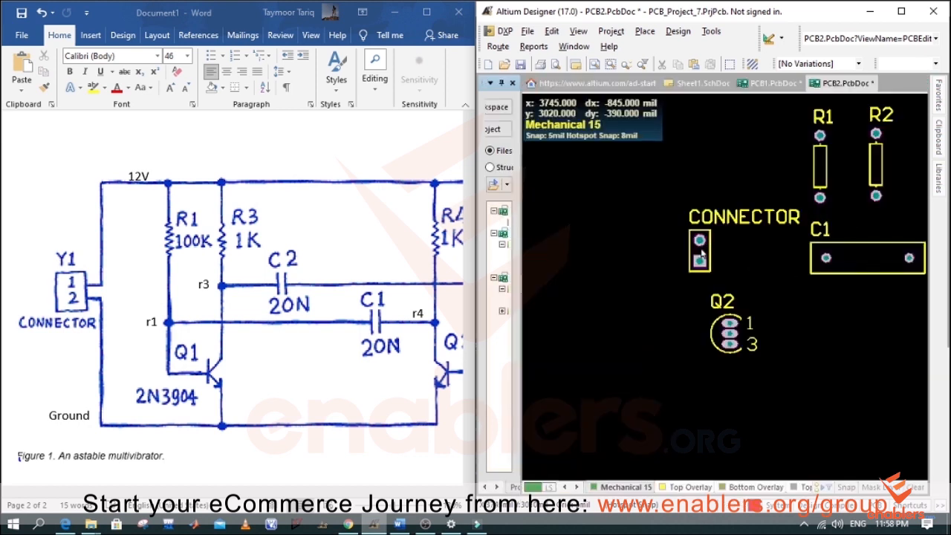
# Check the connector's pad numbers, open the Netlist Manager, and place it clear of the circuit diagram.
pyautogui.keyDown('ctrl'); pyautogui.scroll(3, 700, 240); pyautogui.keyUp('ctrl')
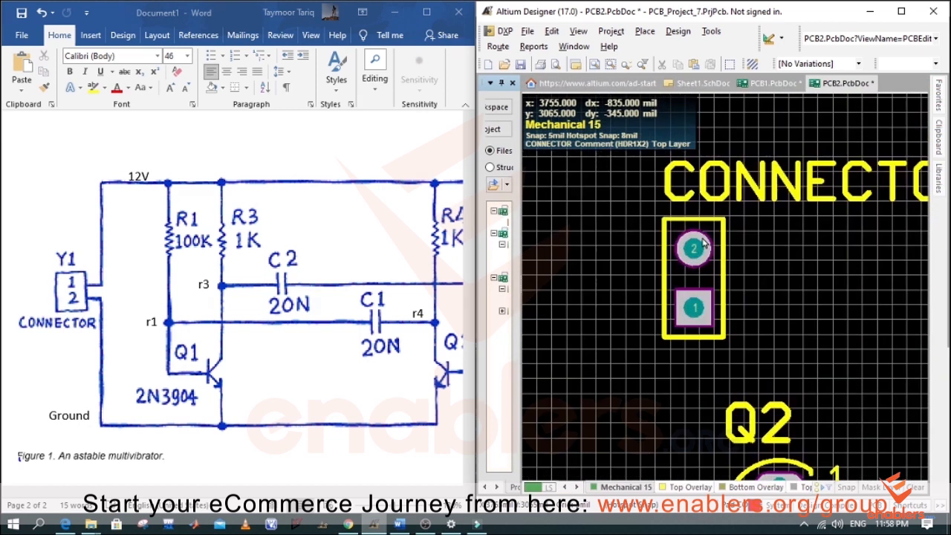
pyautogui.click(689, 250)
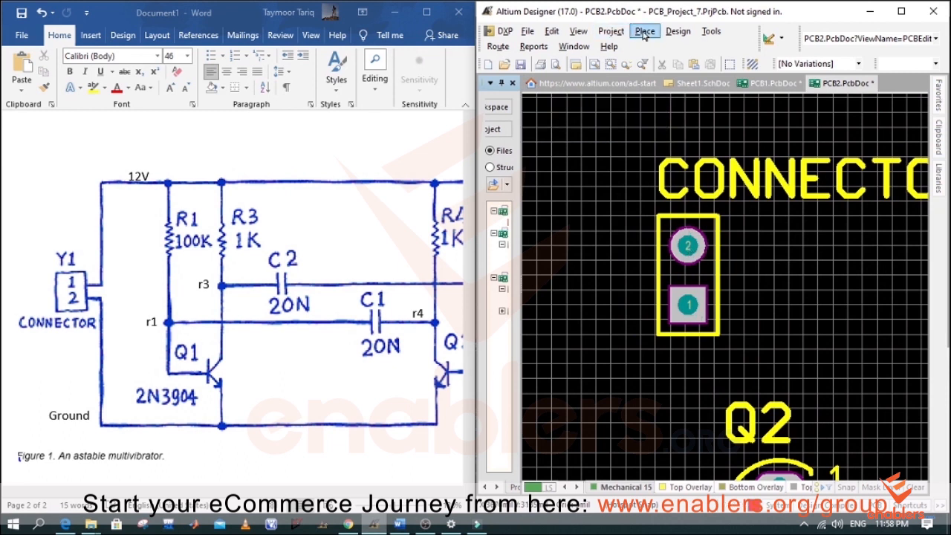
pyautogui.click(674, 33)
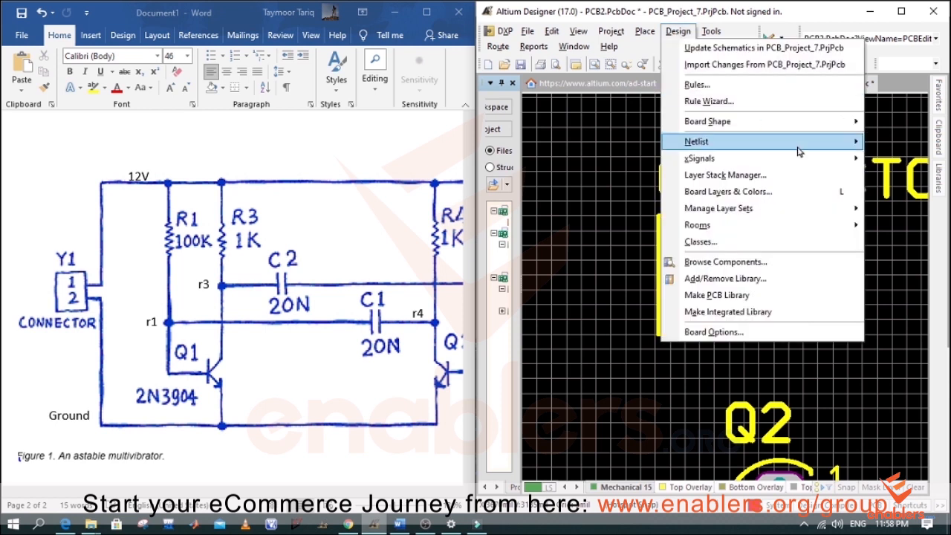
pyautogui.moveTo(799, 146)
pyautogui.click(565, 145)
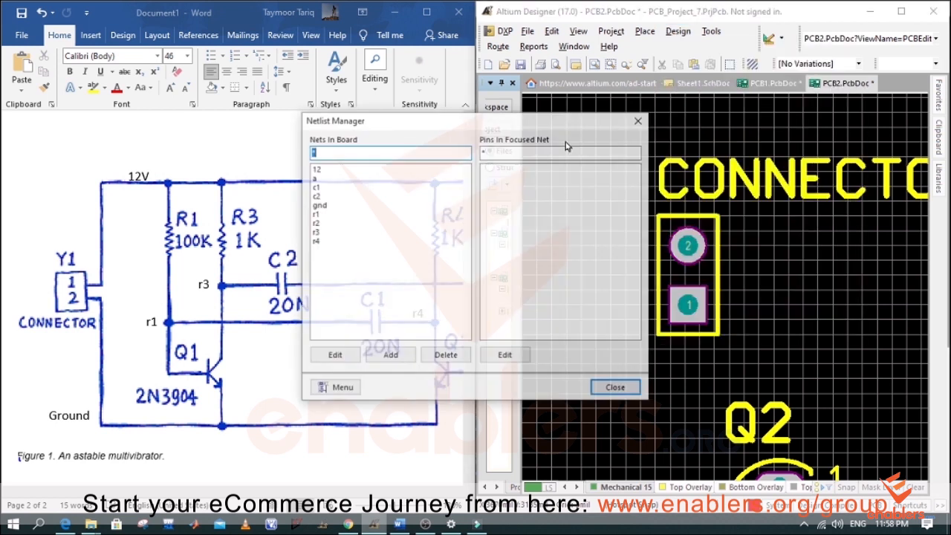
pyautogui.moveTo(456, 126); pyautogui.dragTo(702, 119)
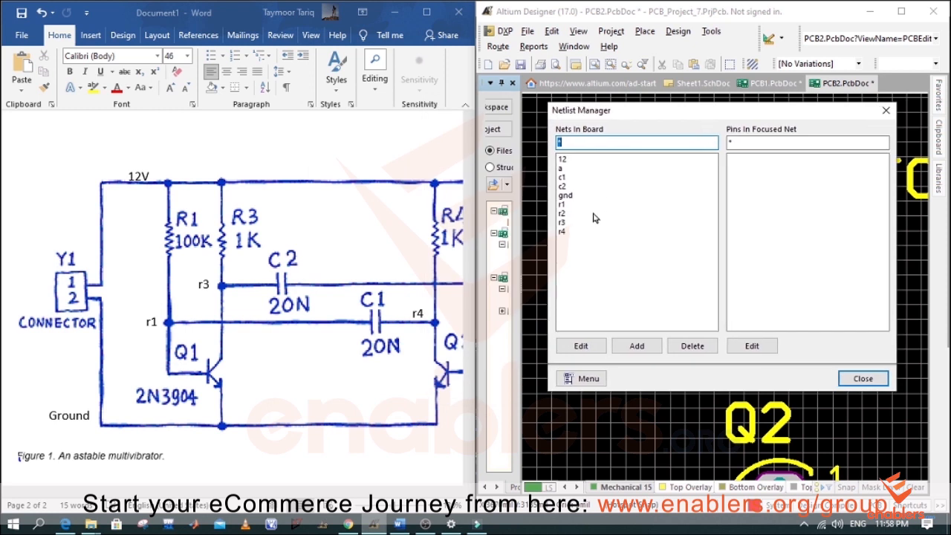
# Delete all existing nets from the board: 12, a, c1, c2, gnd, r1, r2, r3 and r4.
pyautogui.click(693, 346)
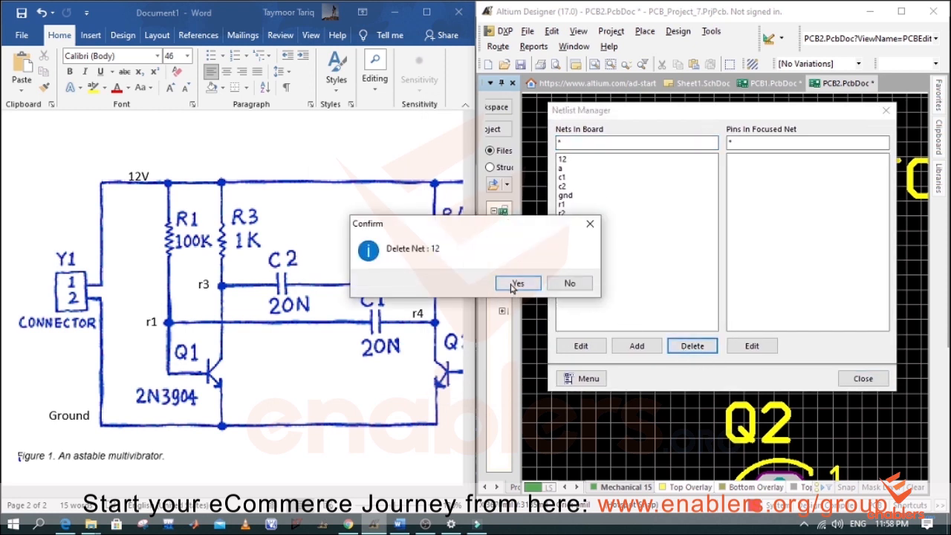
pyautogui.click(518, 286)
pyautogui.moveTo(561, 227); pyautogui.dragTo(560, 165)
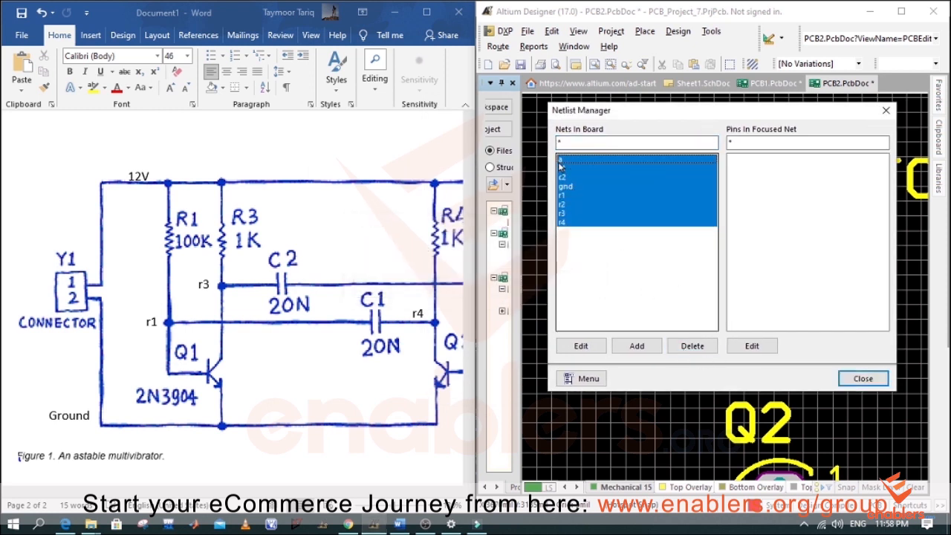
pyautogui.click(692, 346)
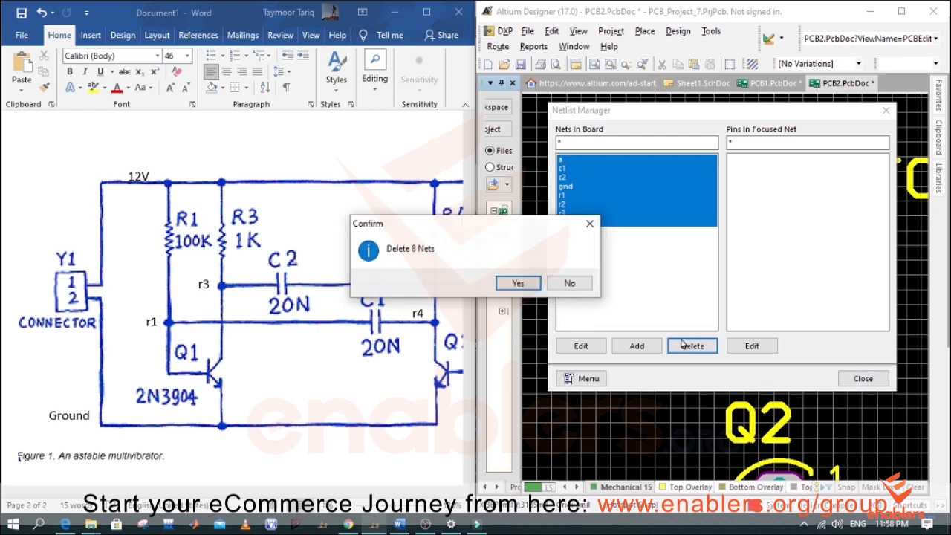
pyautogui.click(518, 285)
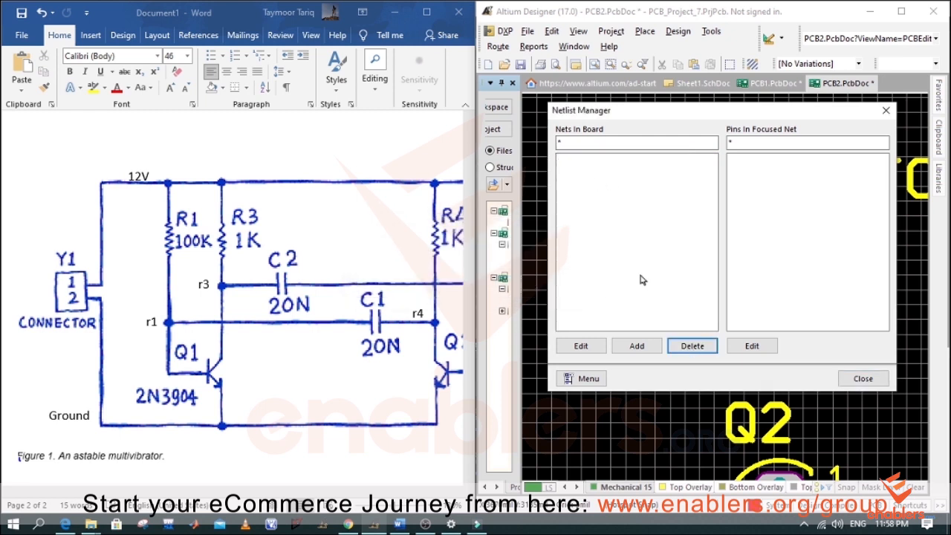
# Add a new net named 12V to the board.
pyautogui.click(646, 346)
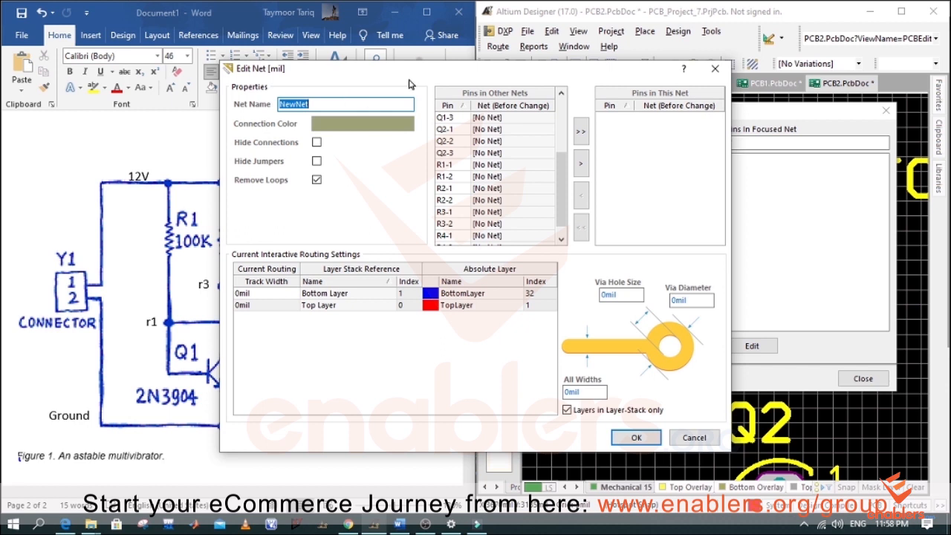
pyautogui.moveTo(409, 80); pyautogui.dragTo(650, 87)
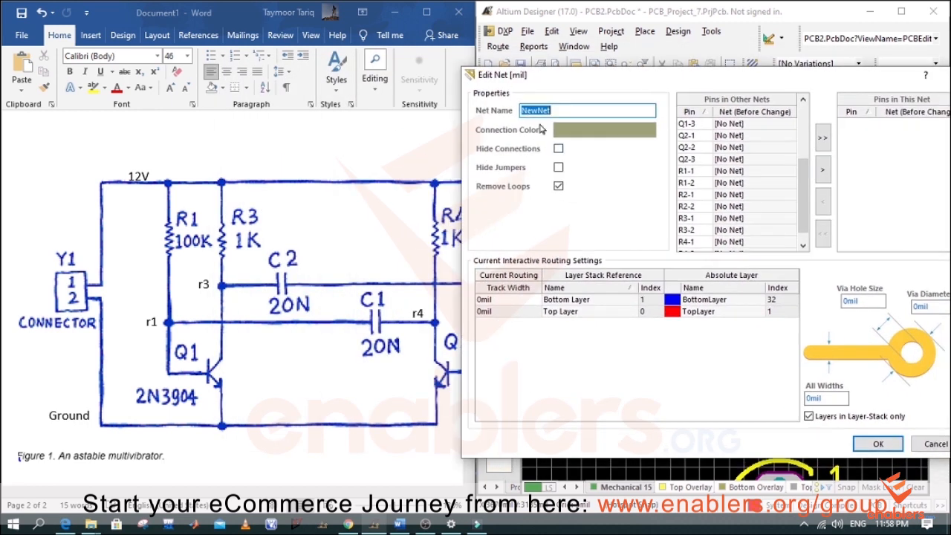
pyautogui.write('12V')
pyautogui.click(879, 444)
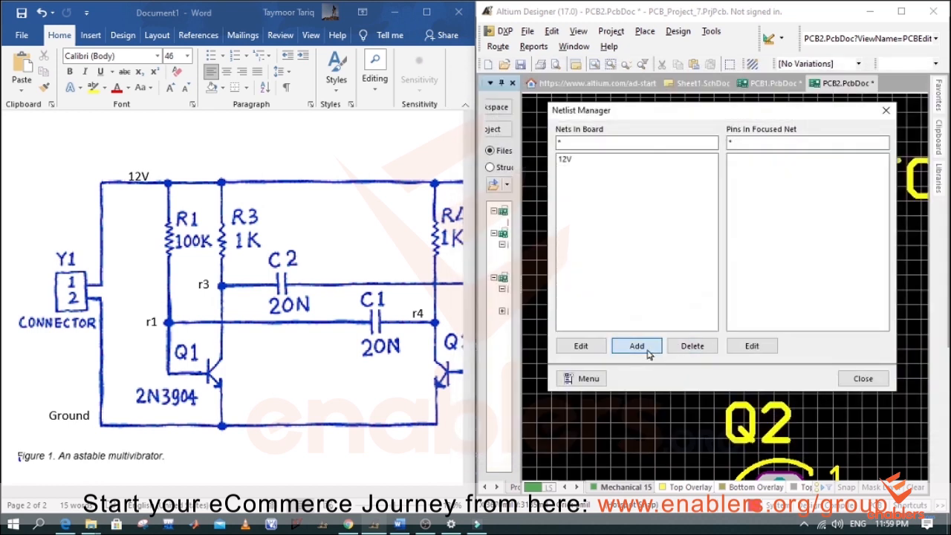
# Add four new nets to the board, named r1, r2, r3 and r4.
pyautogui.click(636, 346)
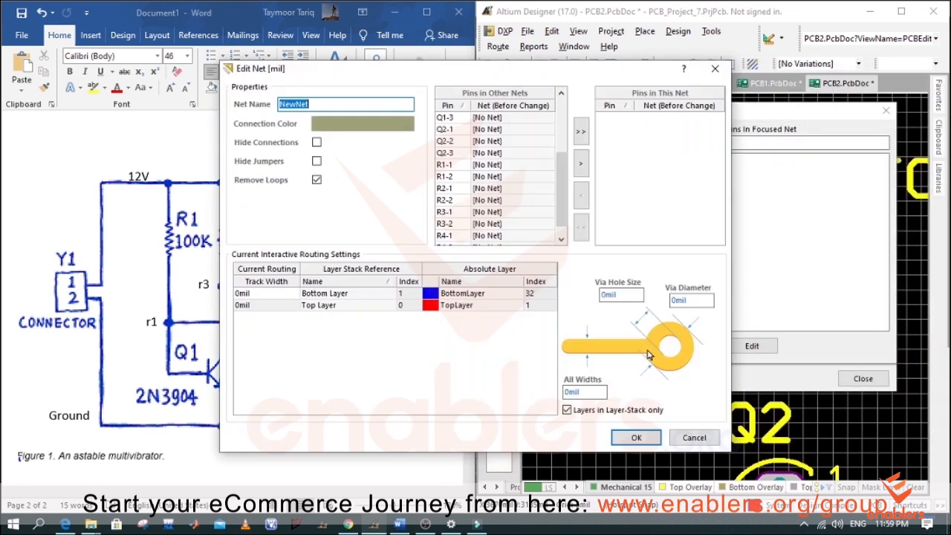
pyautogui.write('r1')
pyautogui.press('Return')
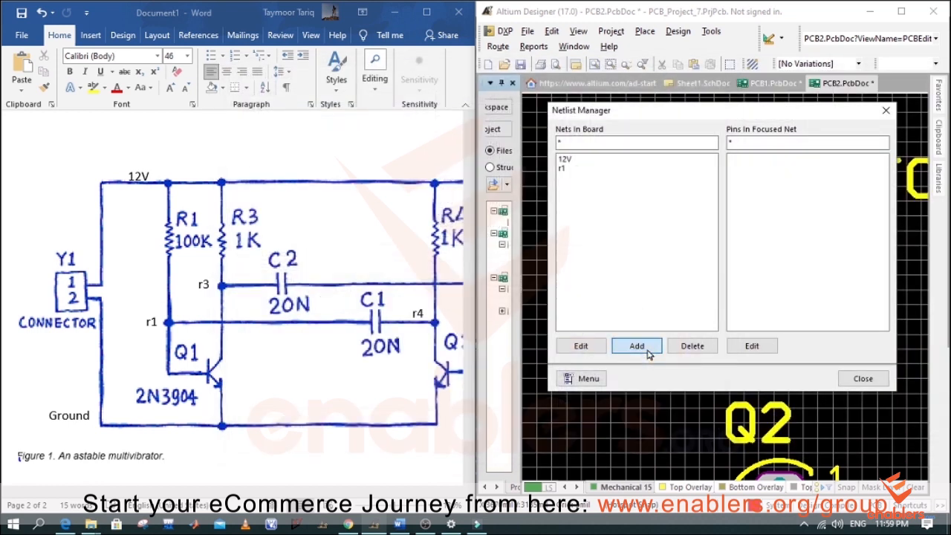
pyautogui.click(647, 351)
pyautogui.write('r2')
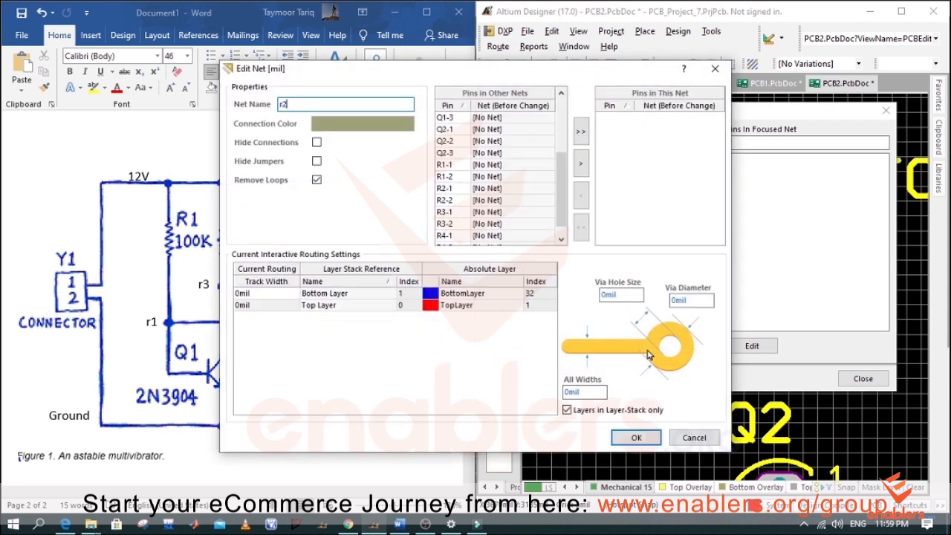
pyautogui.press('Return')
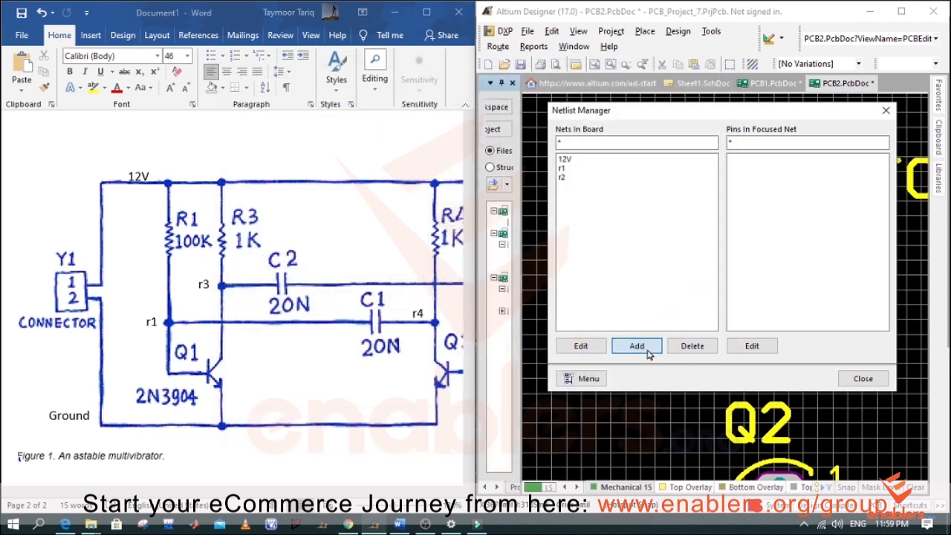
pyautogui.click(647, 354)
pyautogui.write('r3')
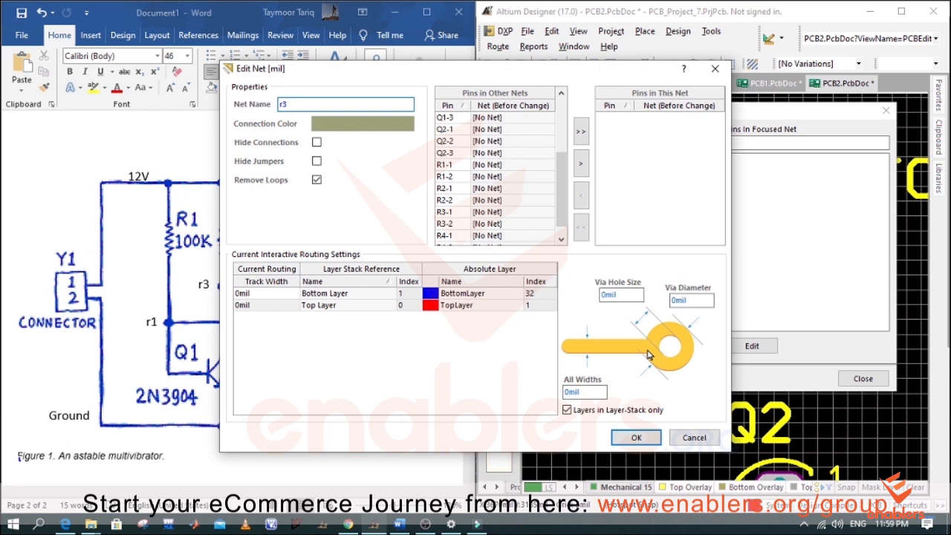
pyautogui.click(636, 437)
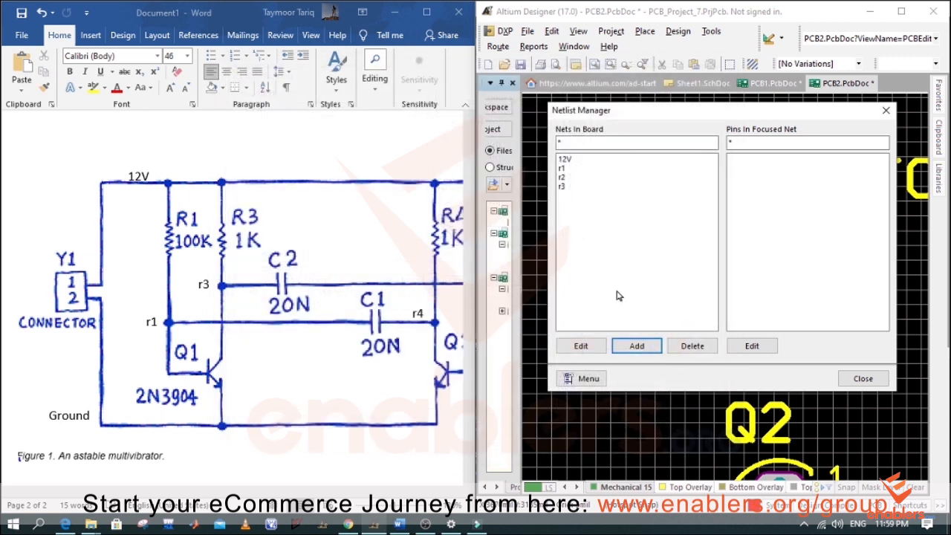
pyautogui.click(631, 345)
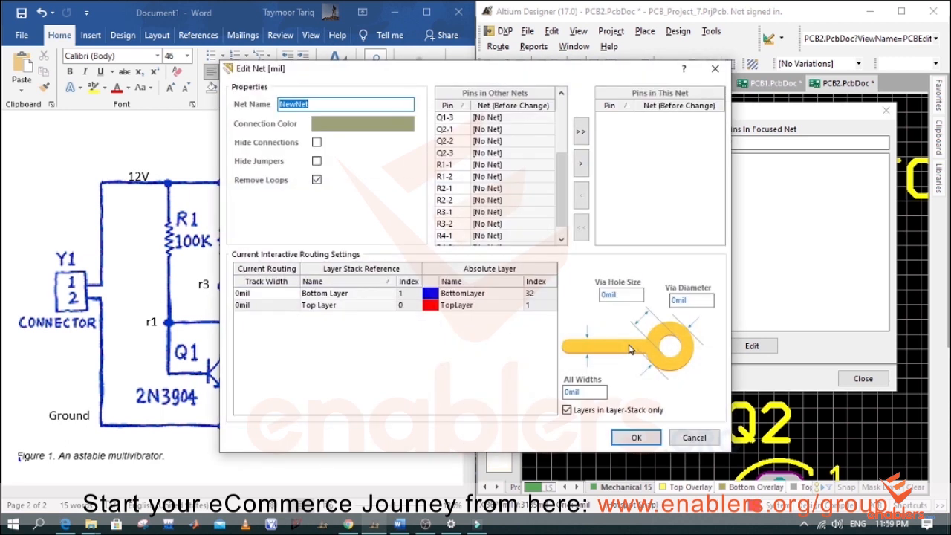
pyautogui.write('r4')
pyautogui.press('Return')
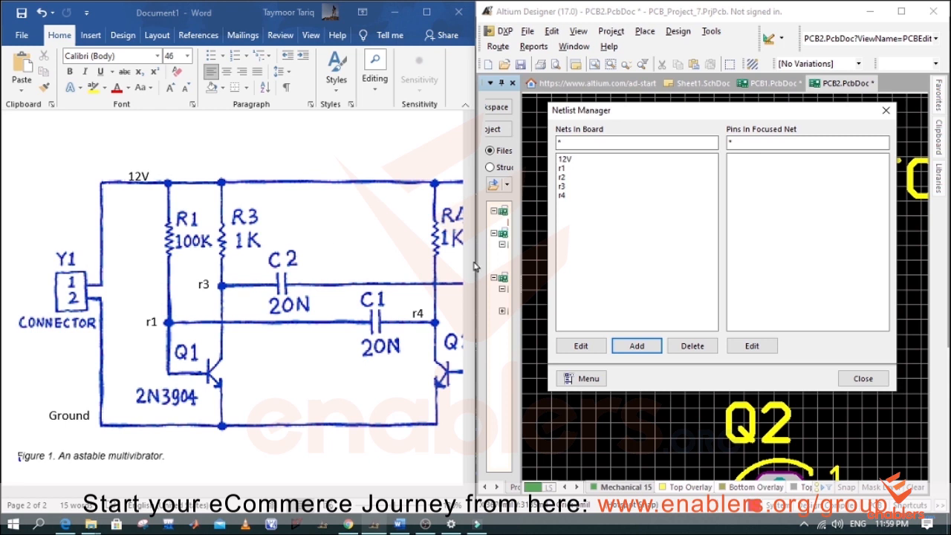
# Add a new net named ground to the board and close the Netlist Manager.
pyautogui.click(636, 346)
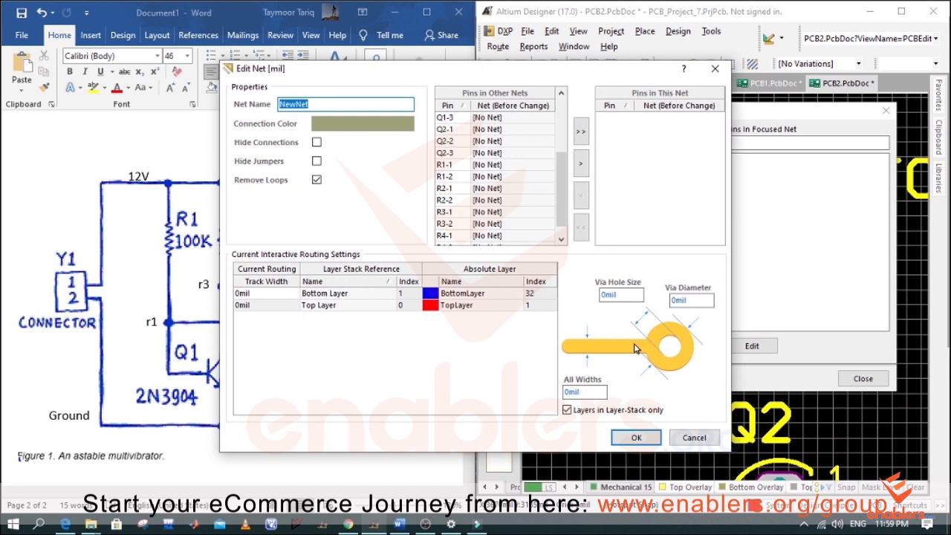
pyautogui.write('ground')
pyautogui.press('Return')
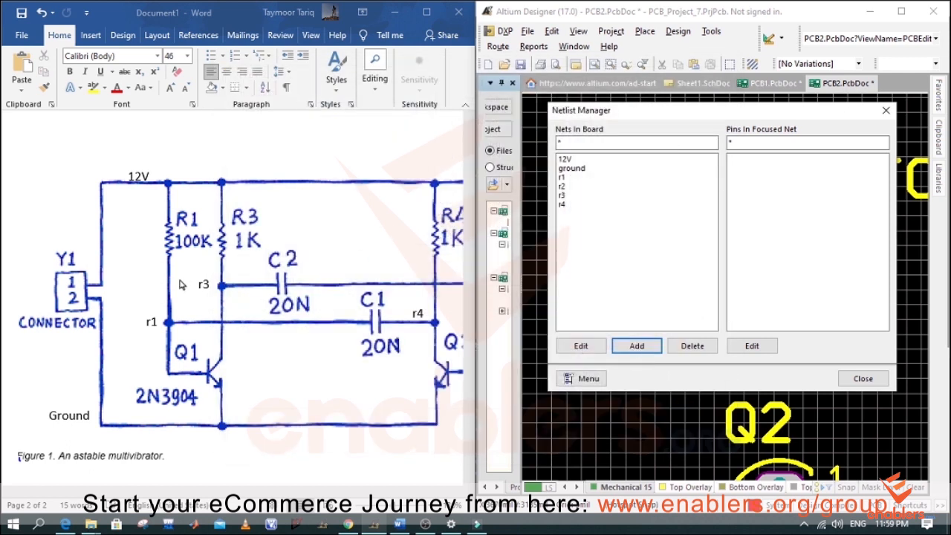
pyautogui.hscroll(3, 340, 218)
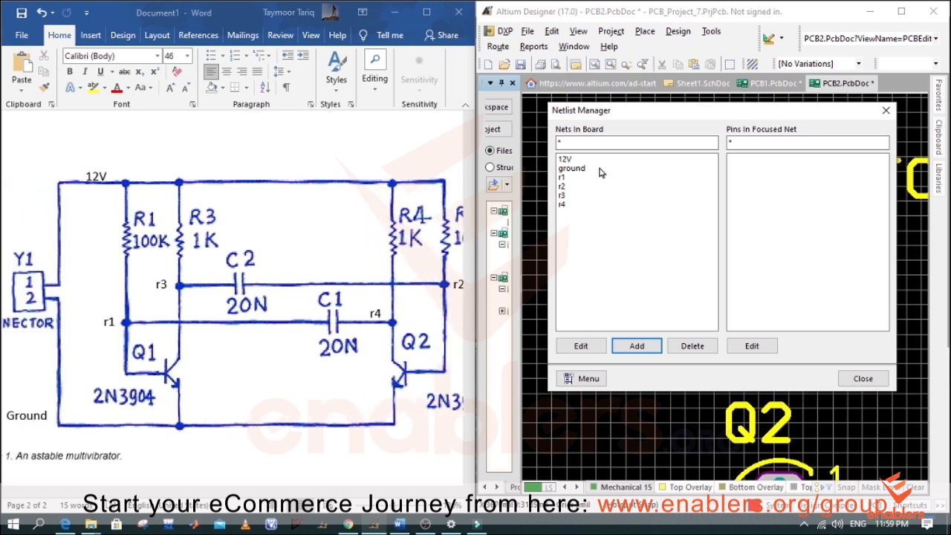
pyautogui.click(863, 379)
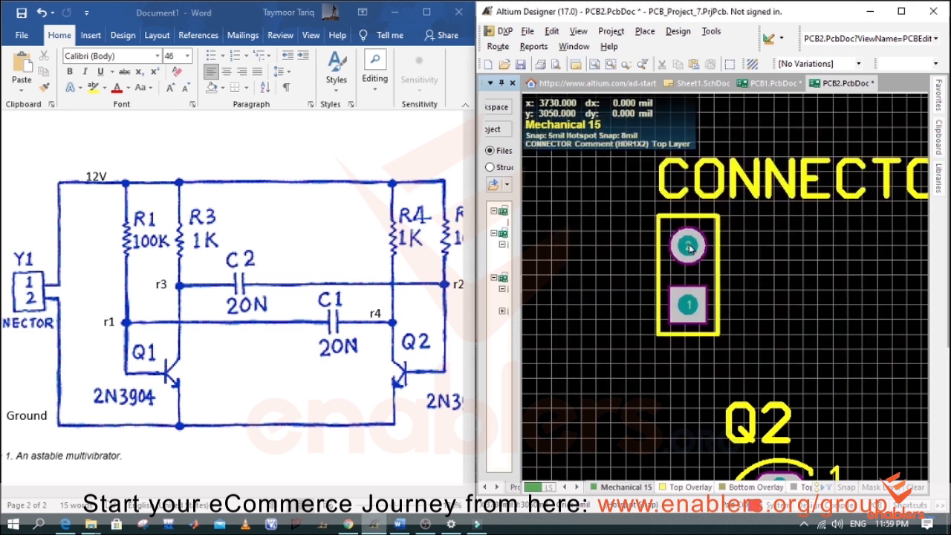
# Assign pad 2 of the connector to the 12V net.
pyautogui.click(689, 247)
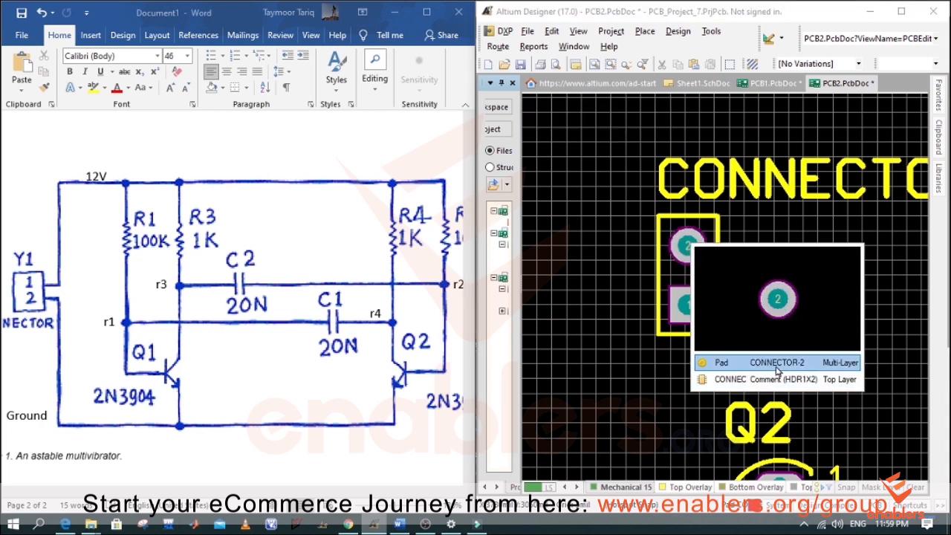
pyautogui.click(777, 364)
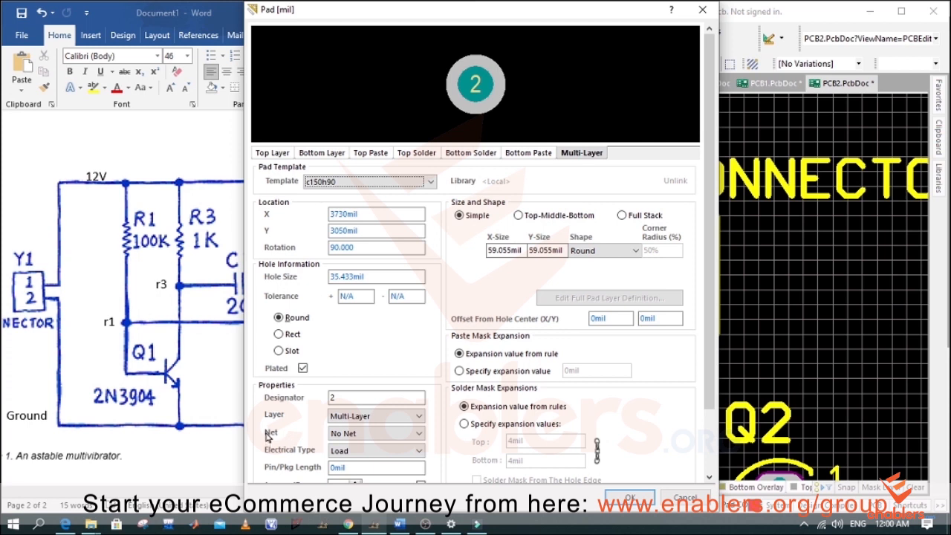
pyautogui.click(418, 434)
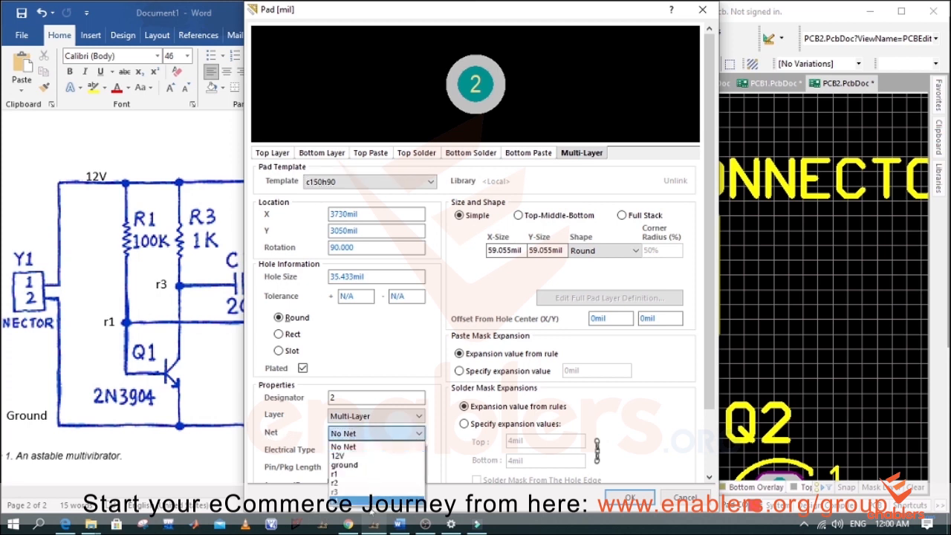
pyautogui.click(338, 455)
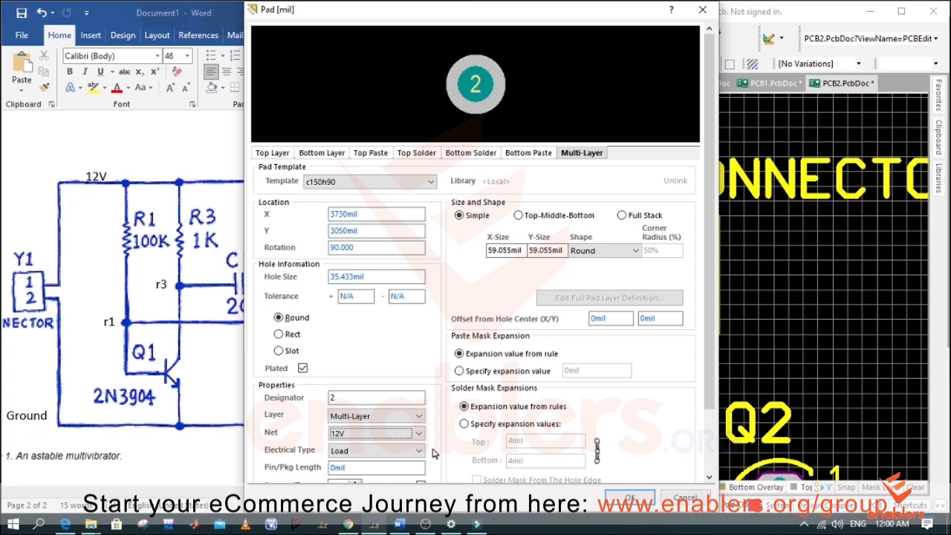
pyautogui.click(631, 498)
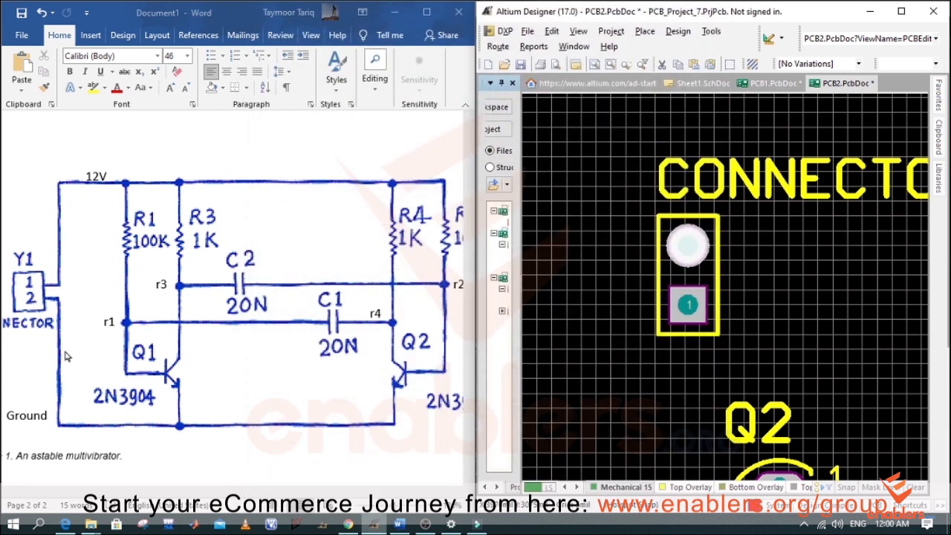
# Assign pad 1 of the connector to the ground net.
pyautogui.click(690, 307)
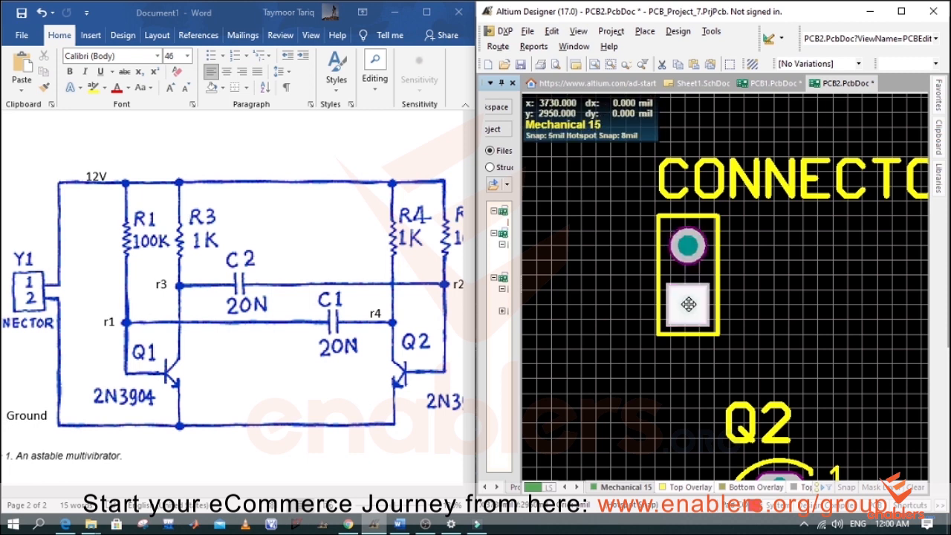
pyautogui.doubleClick(689, 310)
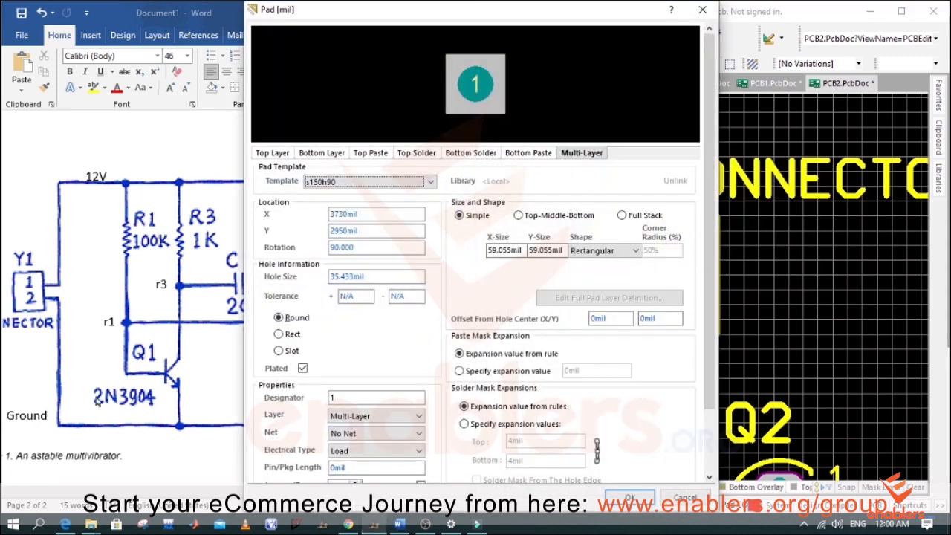
pyautogui.click(365, 437)
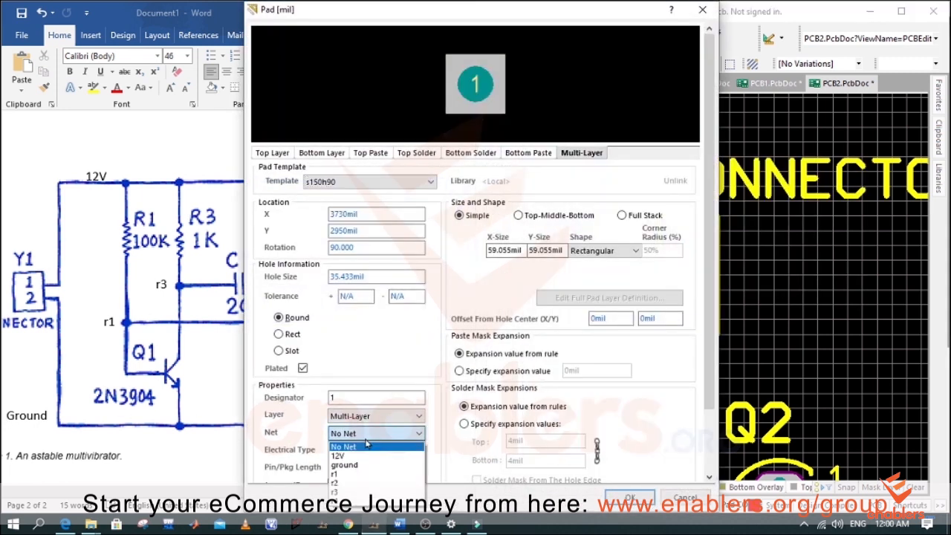
pyautogui.click(344, 465)
pyautogui.click(630, 497)
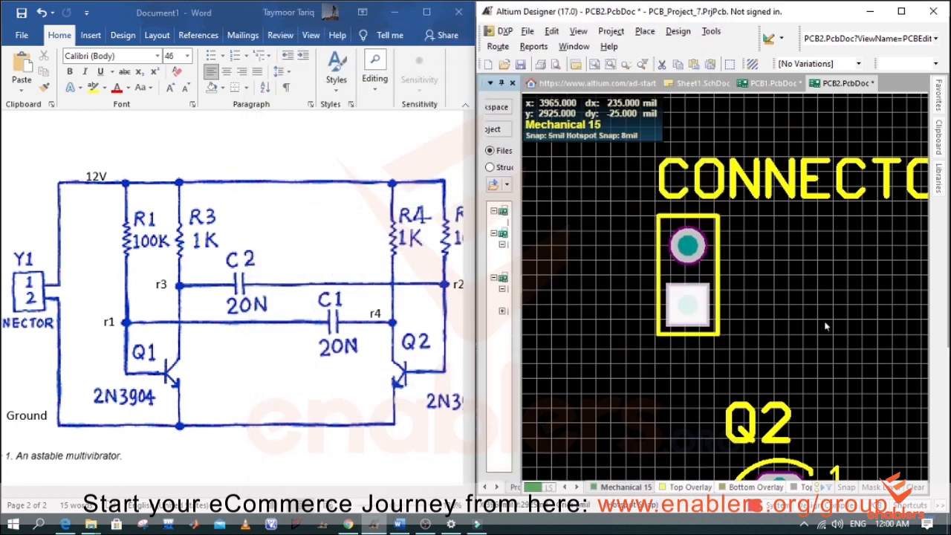
# Assign pad 2 of resistor R1 to the 12V net.
pyautogui.moveTo(824, 326); pyautogui.dragTo(659, 327, button='right')
pyautogui.moveTo(807, 100); pyautogui.dragTo(608, 342, button='right')
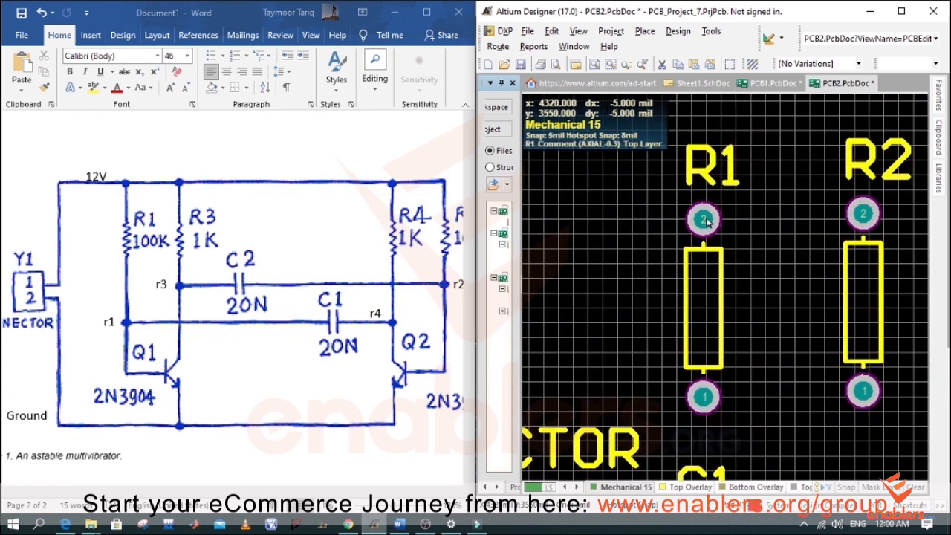
pyautogui.click(704, 219)
pyautogui.click(557, 337)
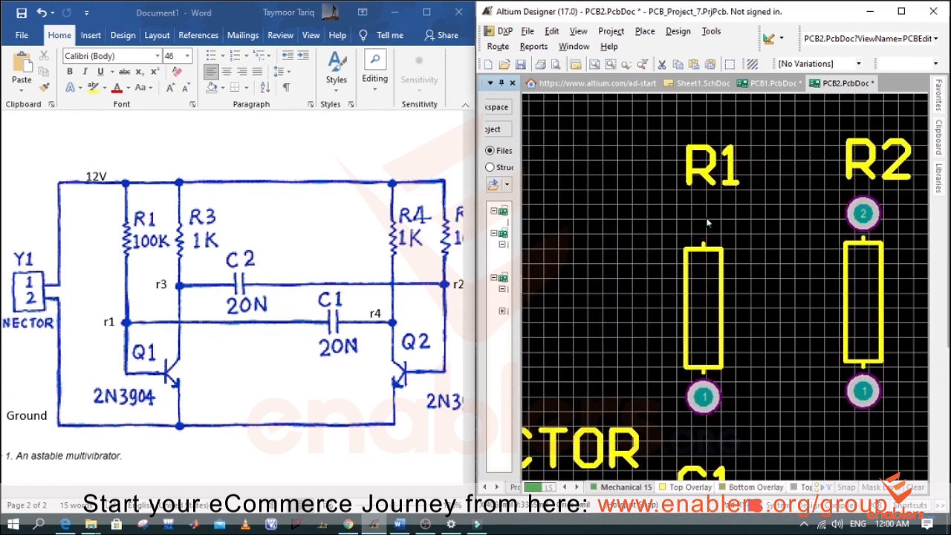
pyautogui.click(364, 433)
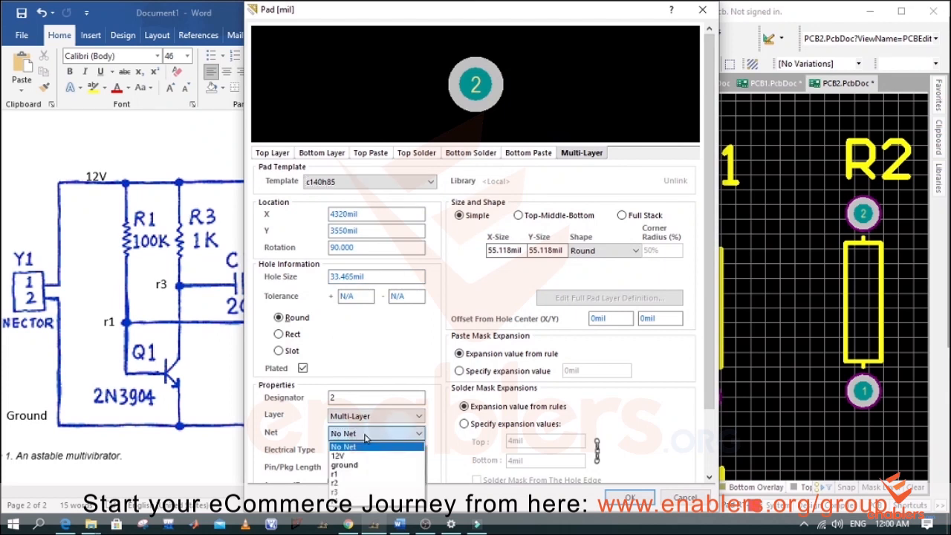
pyautogui.click(349, 444)
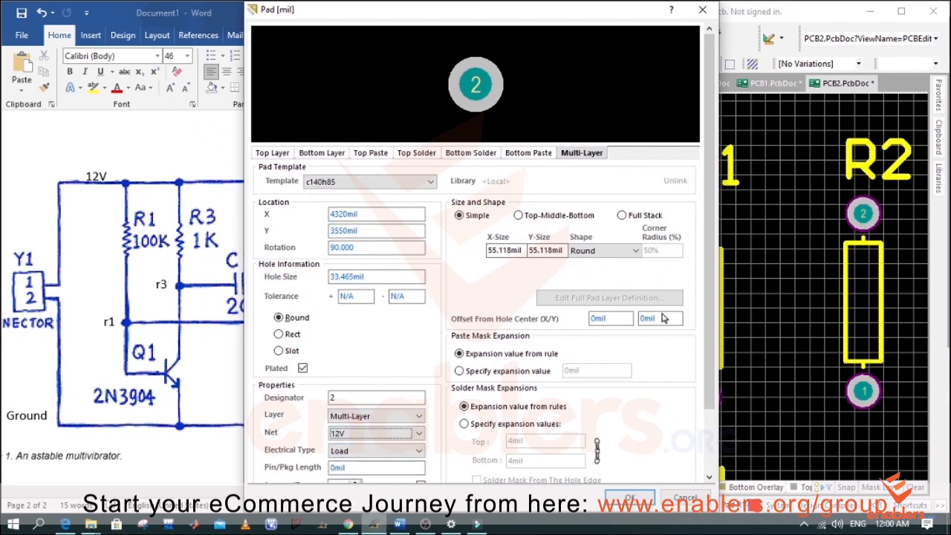
pyautogui.click(630, 498)
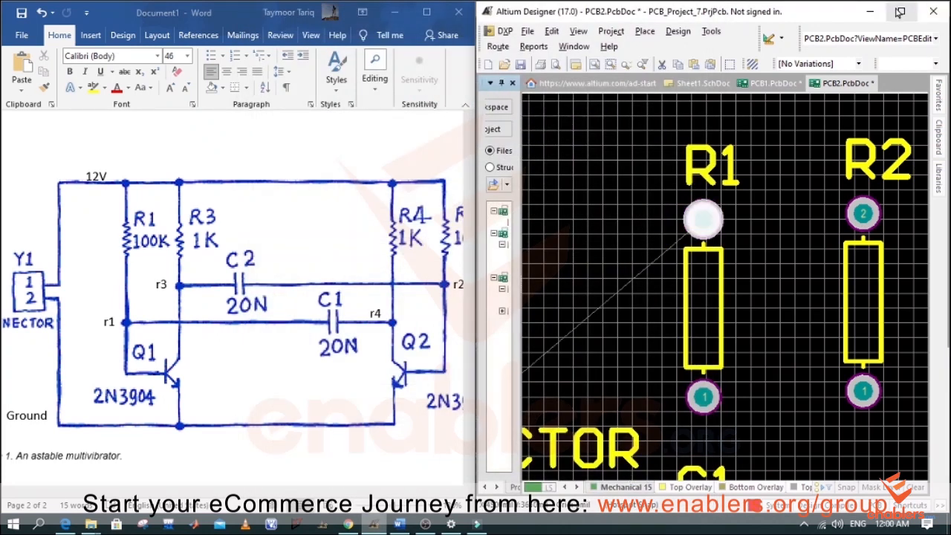
# Maximize the PCB editor window and assign pad 2 of resistor R2 to the 12V net.
pyautogui.click(899, 12)
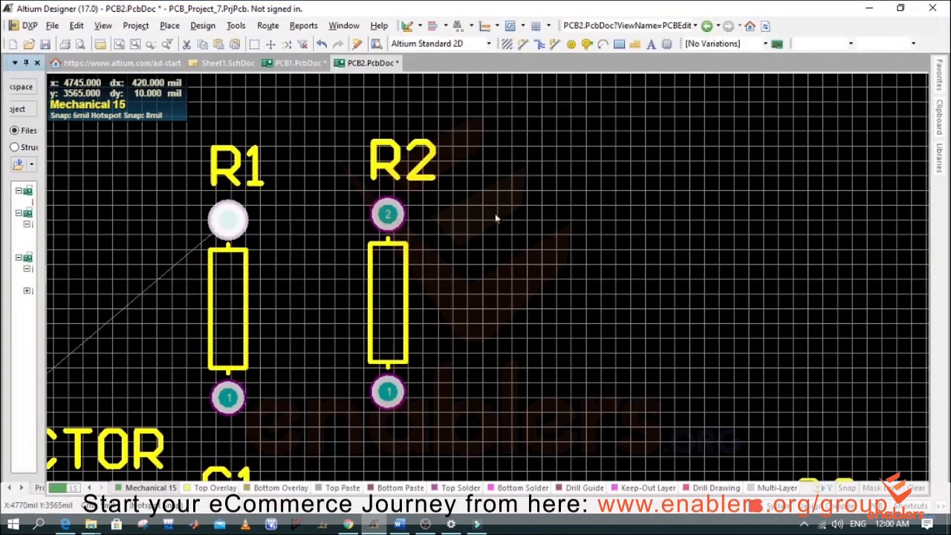
pyautogui.keyDown('ctrl'); pyautogui.scroll(-3, 497, 217); pyautogui.keyUp('ctrl')
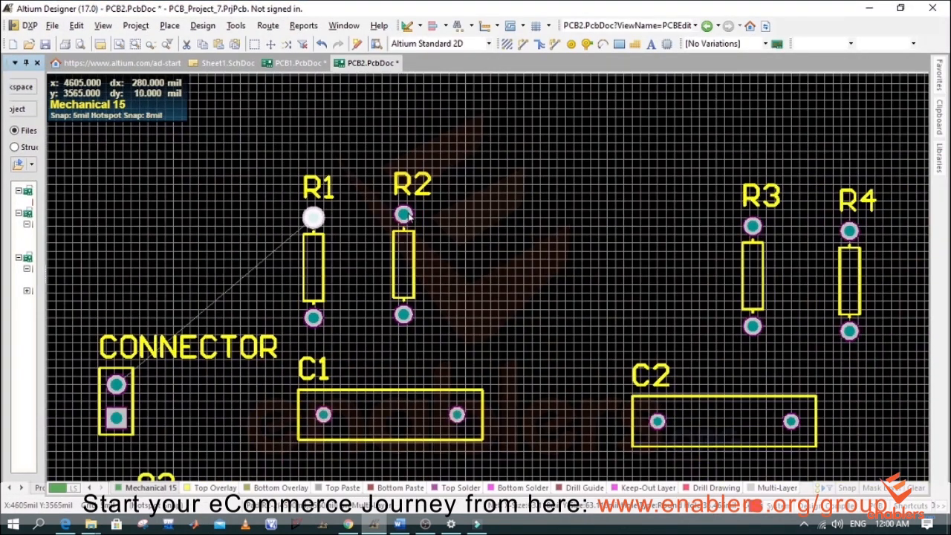
pyautogui.doubleClick(407, 216)
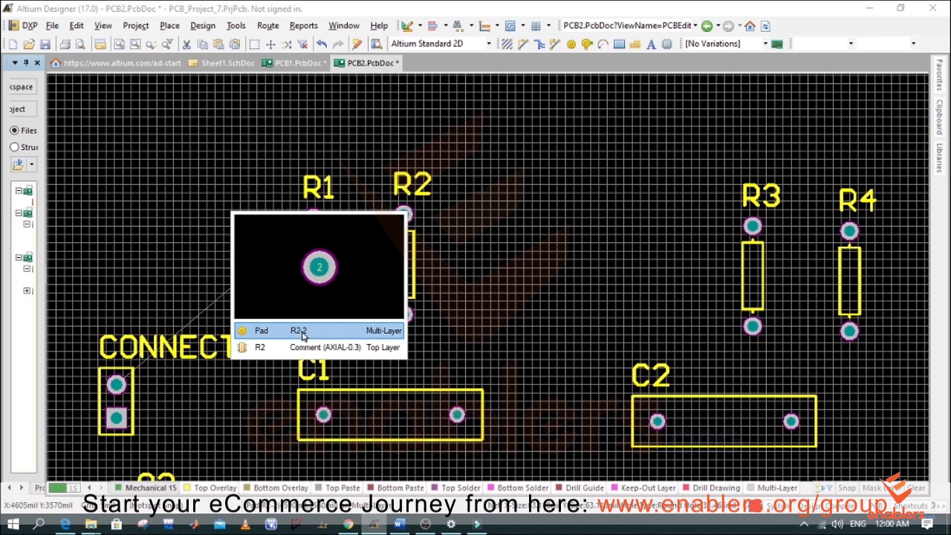
pyautogui.click(301, 331)
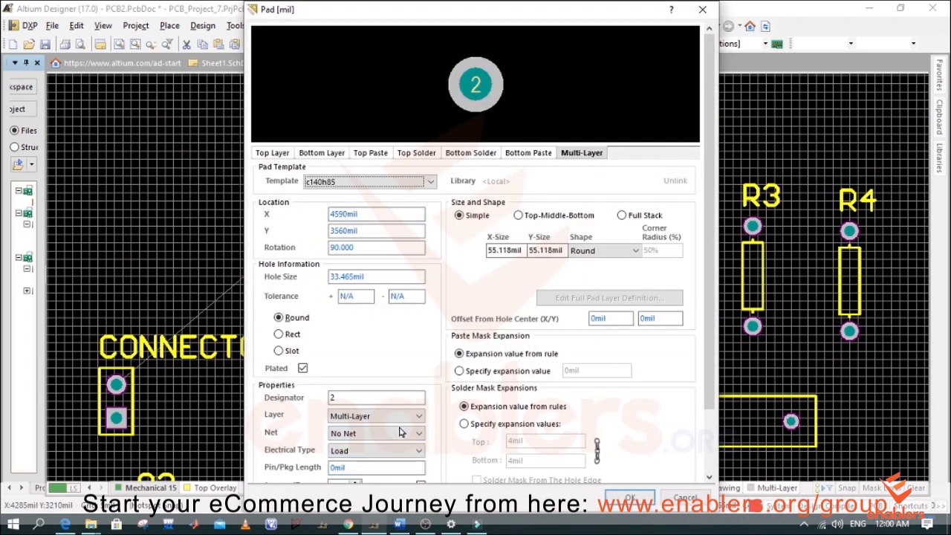
pyautogui.click(378, 434)
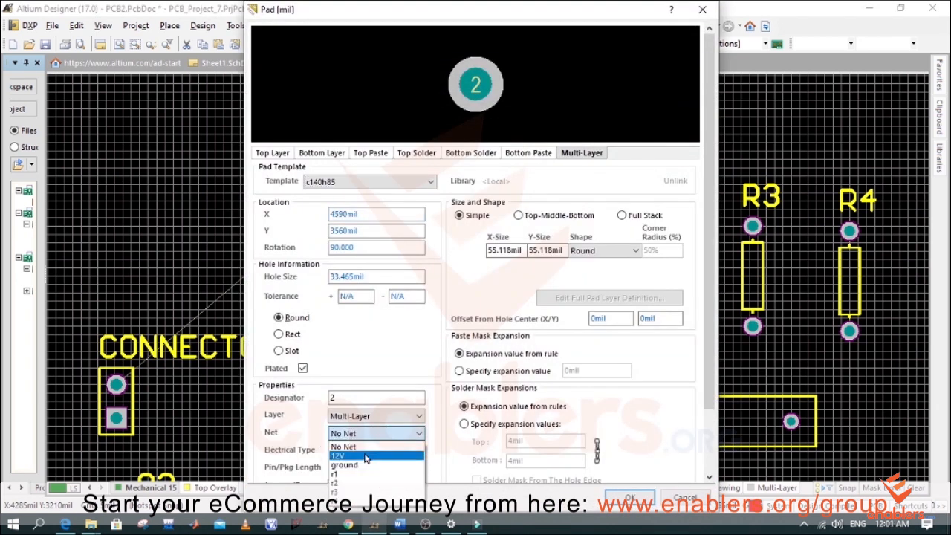
pyautogui.click(365, 456)
pyautogui.press('Return')
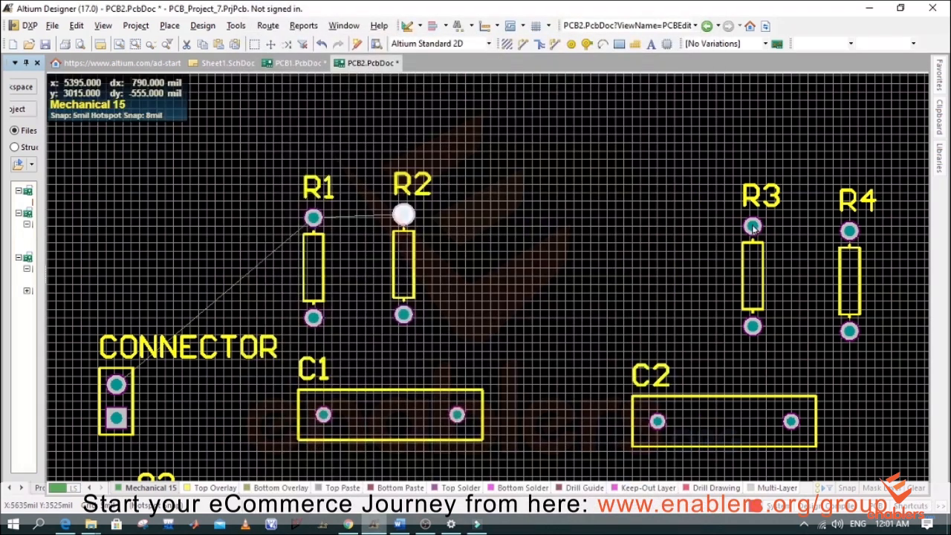
# Assign pad 2 of resistor R3 to the 12V net.
pyautogui.doubleClick(753, 224)
pyautogui.click(627, 197)
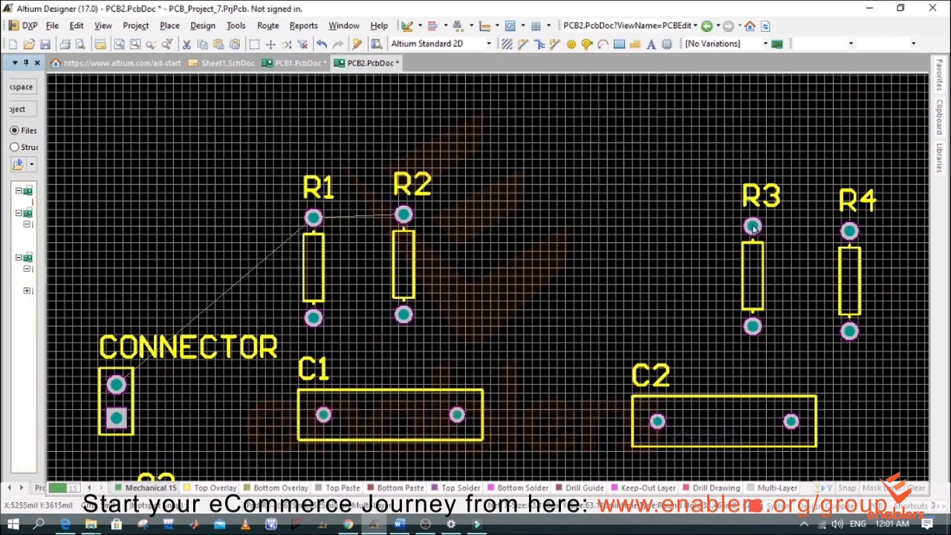
pyautogui.click(363, 433)
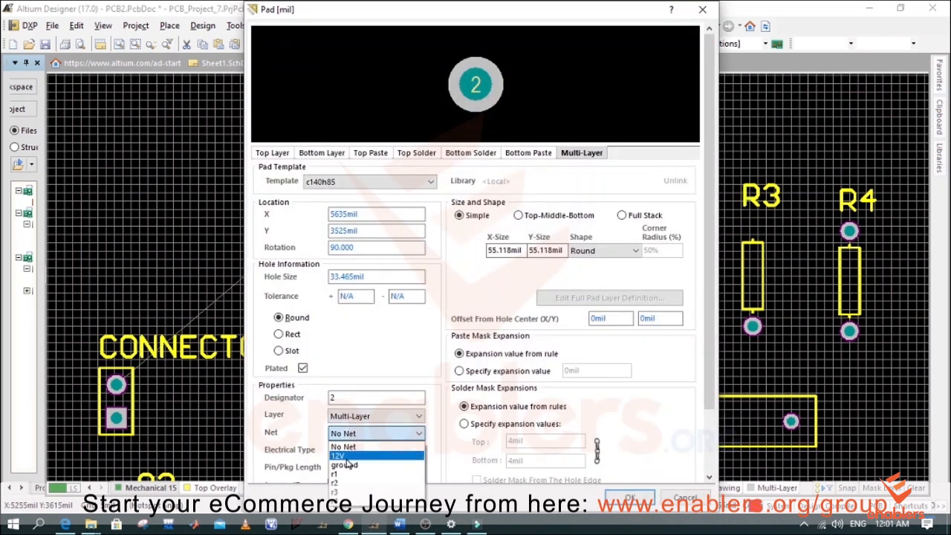
pyautogui.click(357, 455)
pyautogui.click(626, 497)
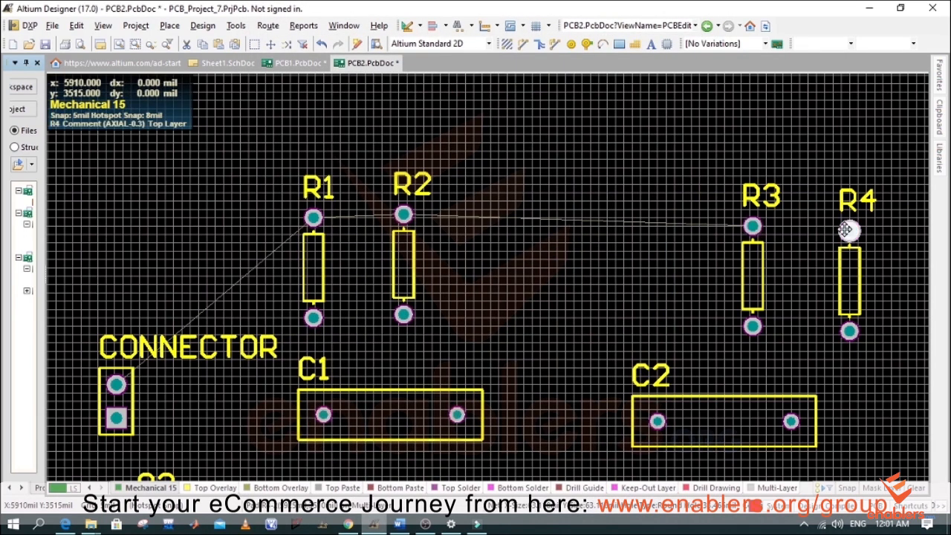
# Assign pad 2 of resistor R4 to the 12V net.
pyautogui.doubleClick(849, 232)
pyautogui.click(726, 201)
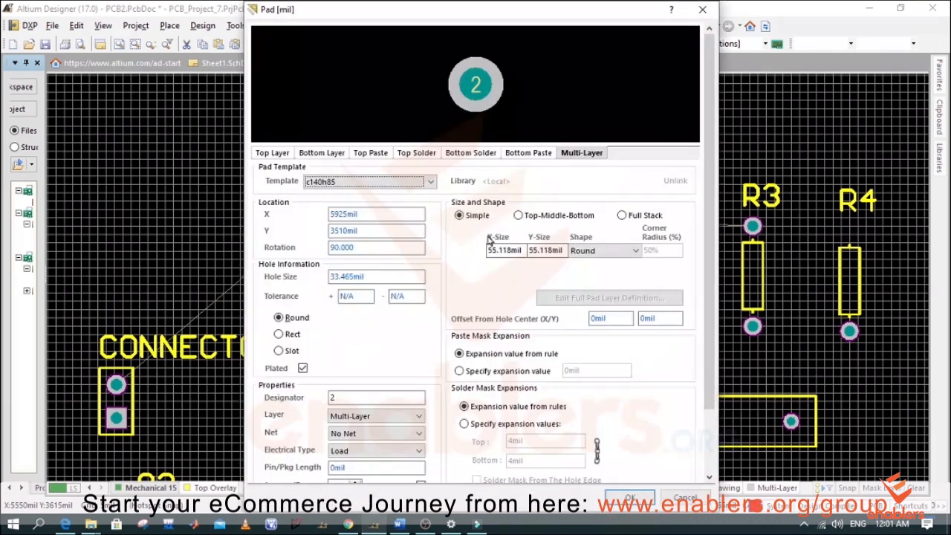
pyautogui.click(367, 434)
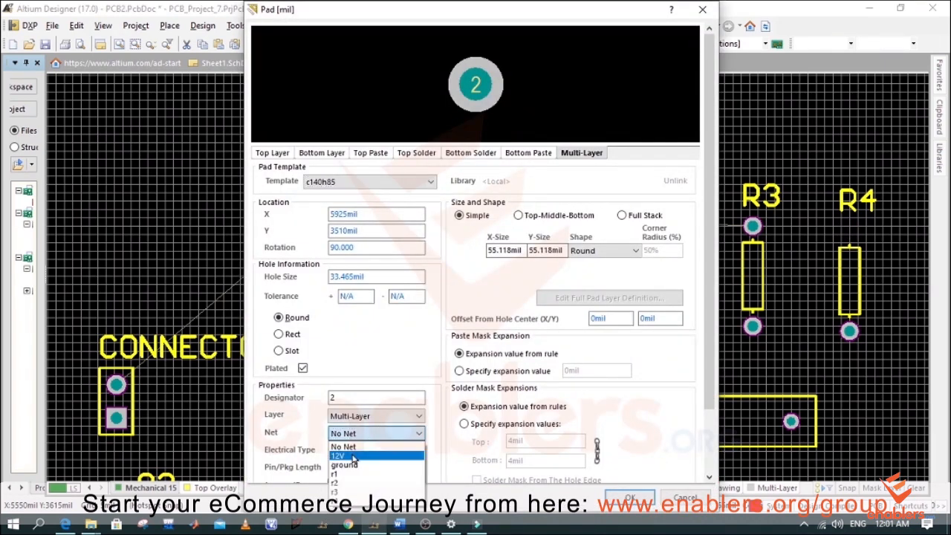
pyautogui.click(349, 452)
pyautogui.click(630, 497)
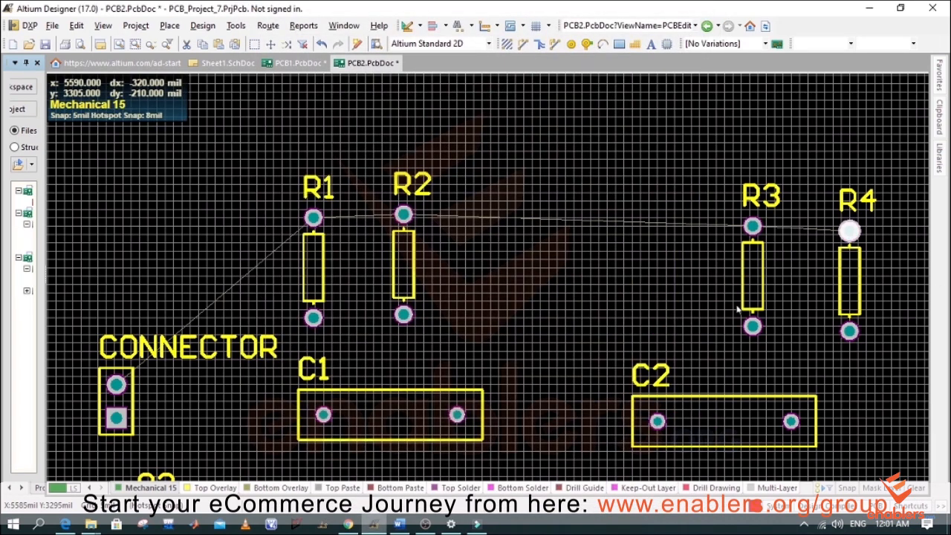
# Assign pad 3 of transistor Q2 to the ground net.
pyautogui.scroll(-5, 739, 312)
pyautogui.scroll(3, 738, 310)
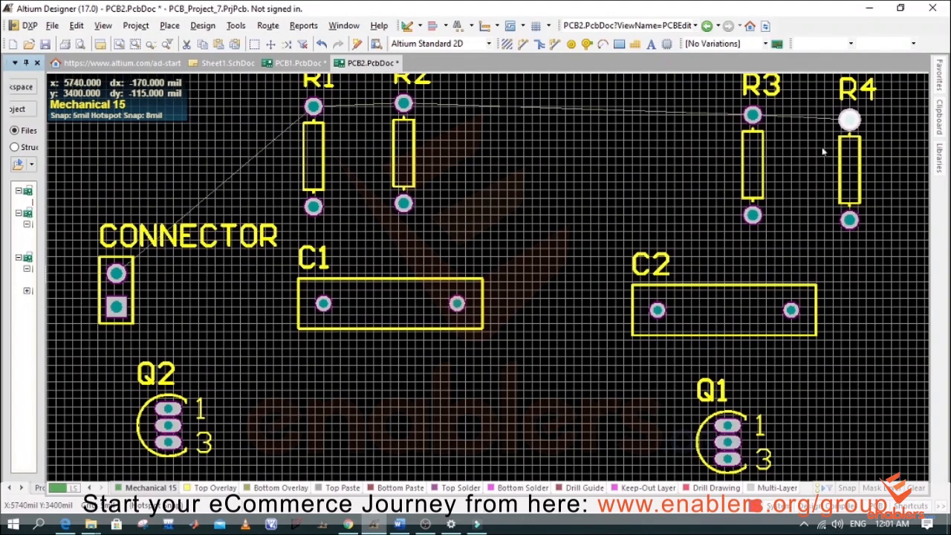
pyautogui.scroll(-2, 534, 305)
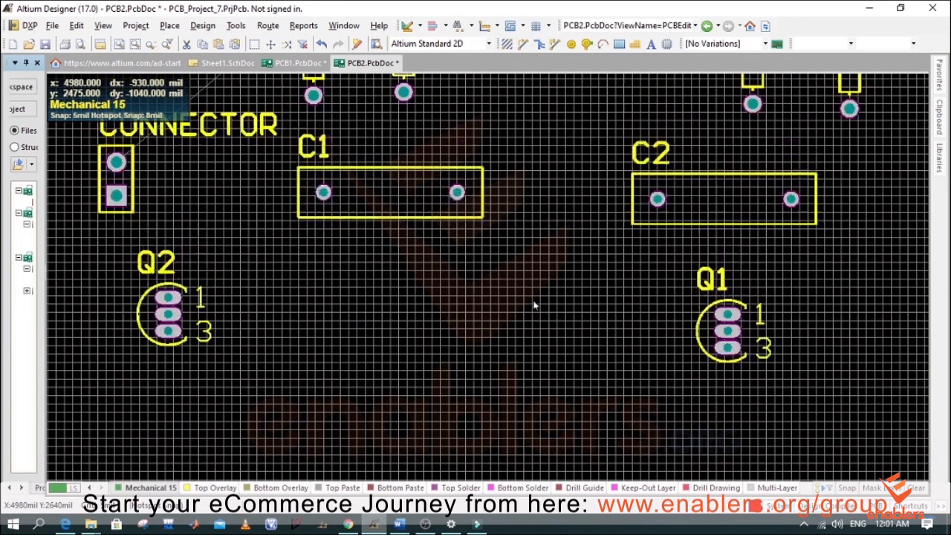
pyautogui.scroll(3, 534, 305)
pyautogui.scroll(-2, 534, 305)
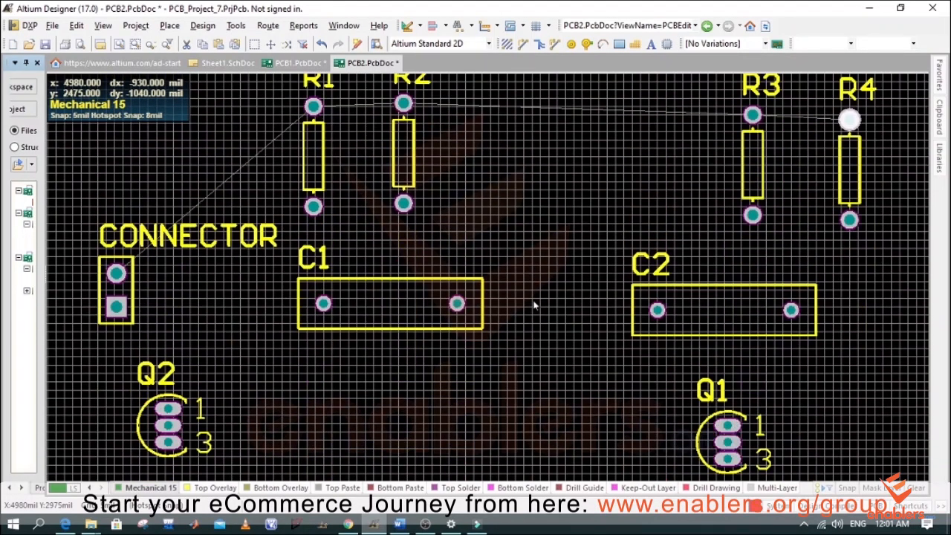
pyautogui.scroll(-3, 533, 304)
pyautogui.scroll(1, 349, 234)
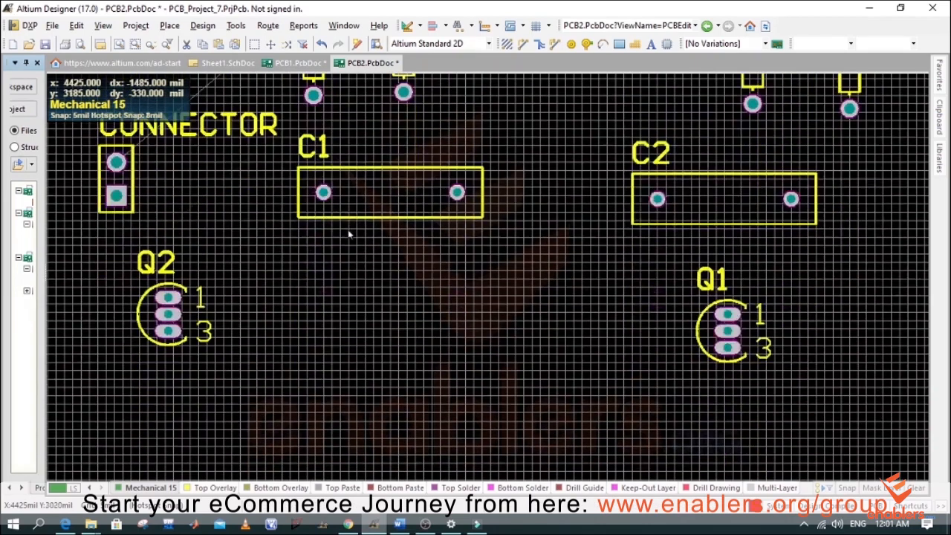
pyautogui.click(168, 334)
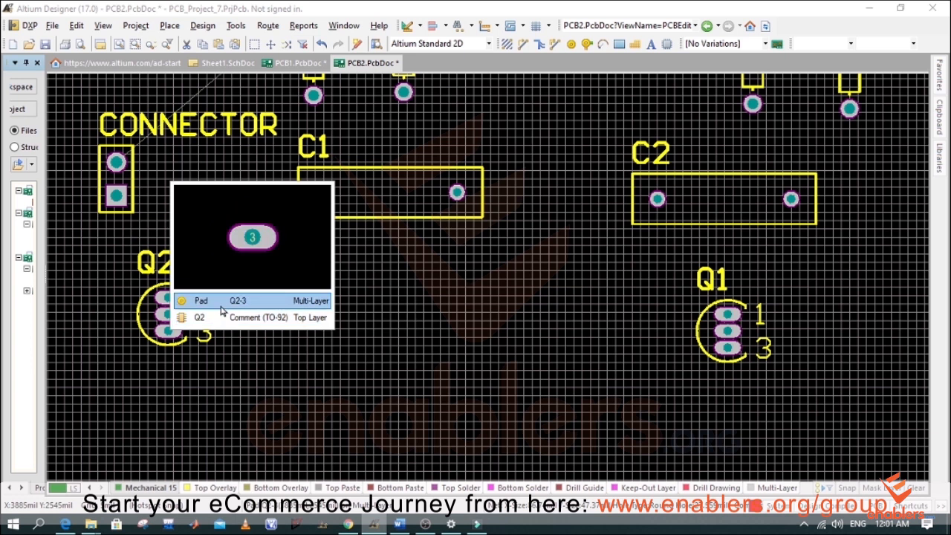
pyautogui.click(220, 305)
pyautogui.click(353, 433)
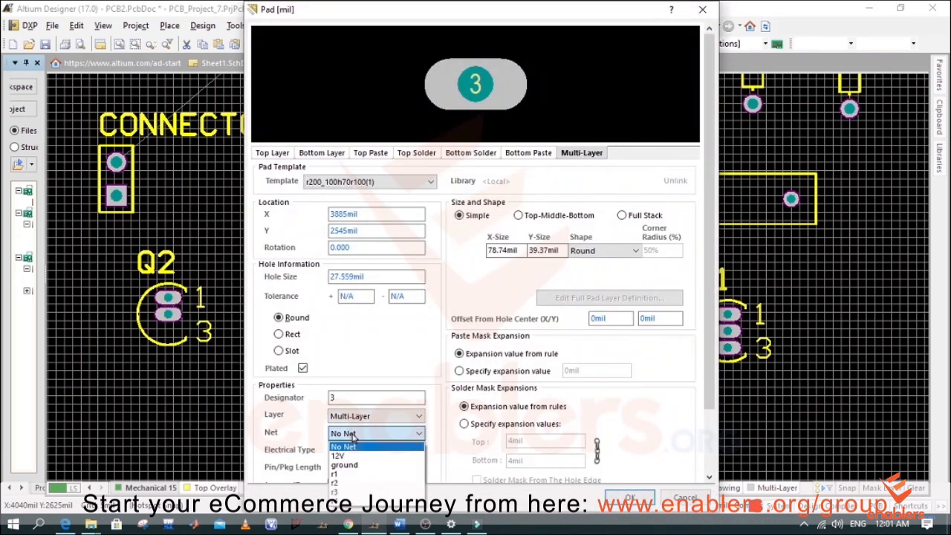
pyautogui.click(364, 465)
pyautogui.click(630, 497)
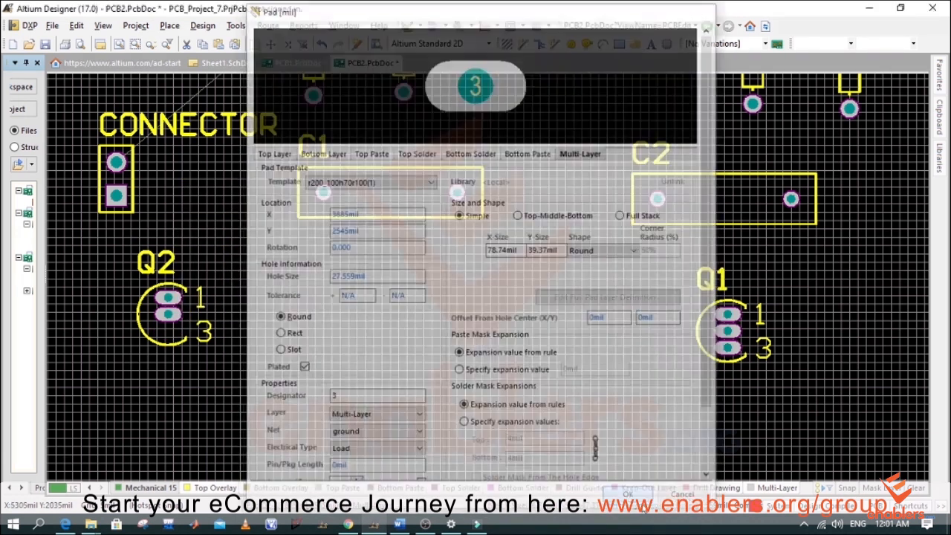
# Assign pad 3 of transistor Q1 to the ground net.
pyautogui.click(720, 348)
pyautogui.click(628, 316)
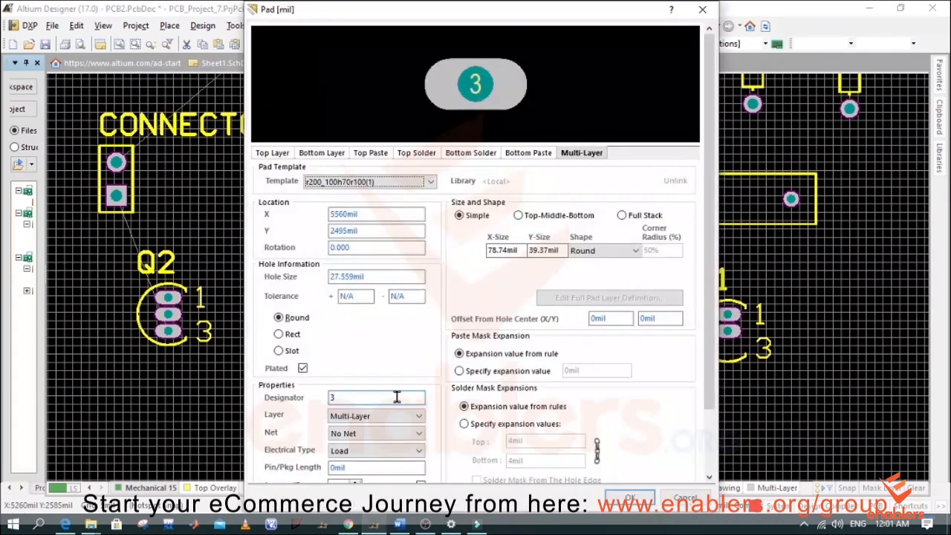
pyautogui.click(383, 434)
pyautogui.click(375, 465)
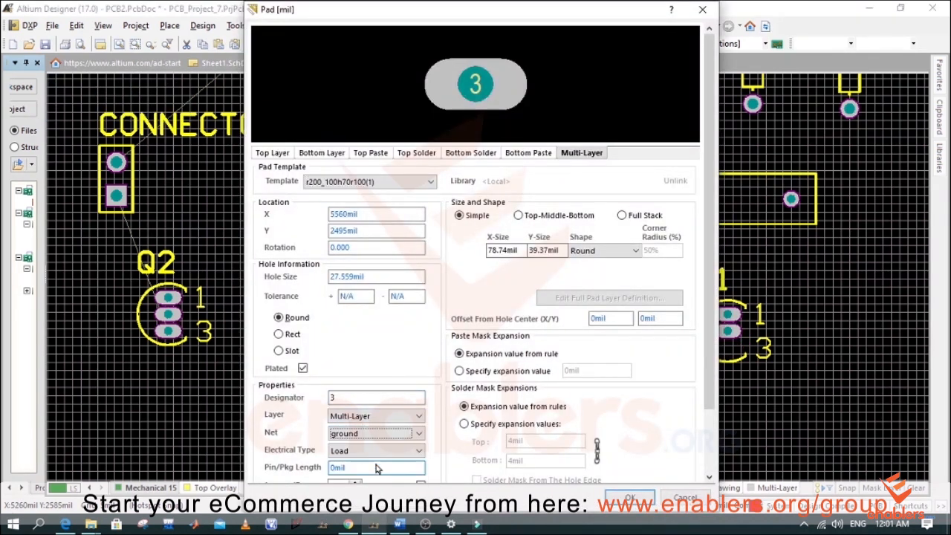
pyautogui.click(628, 498)
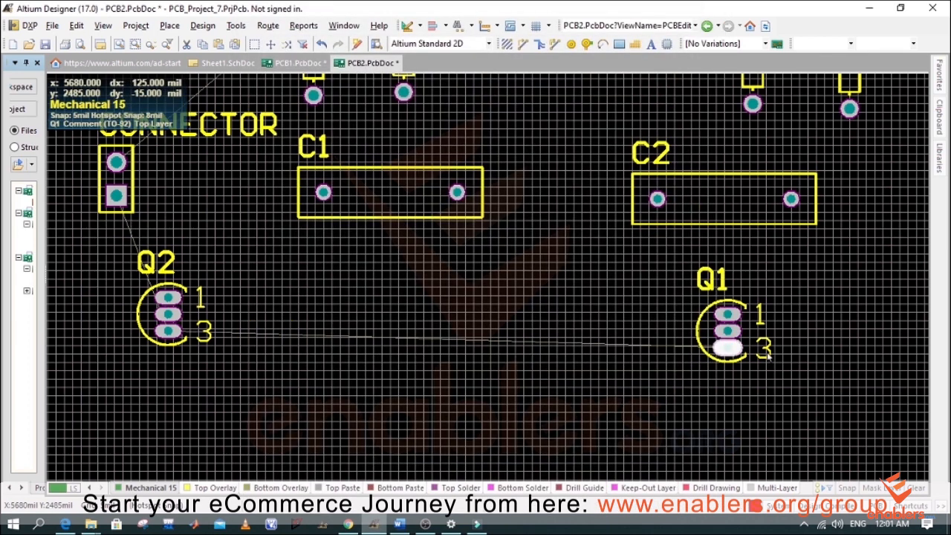
# Assign pad 1 of resistor R1 to the r1 net.
pyautogui.scroll(6, 591, 229)
pyautogui.scroll(-3, 590, 229)
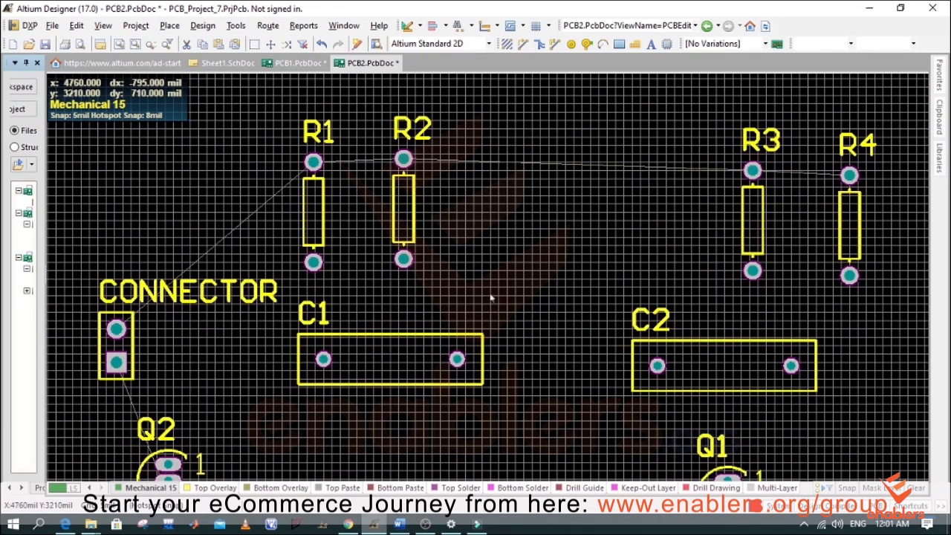
pyautogui.scroll(-2, 494, 300)
pyautogui.scroll(2, 494, 300)
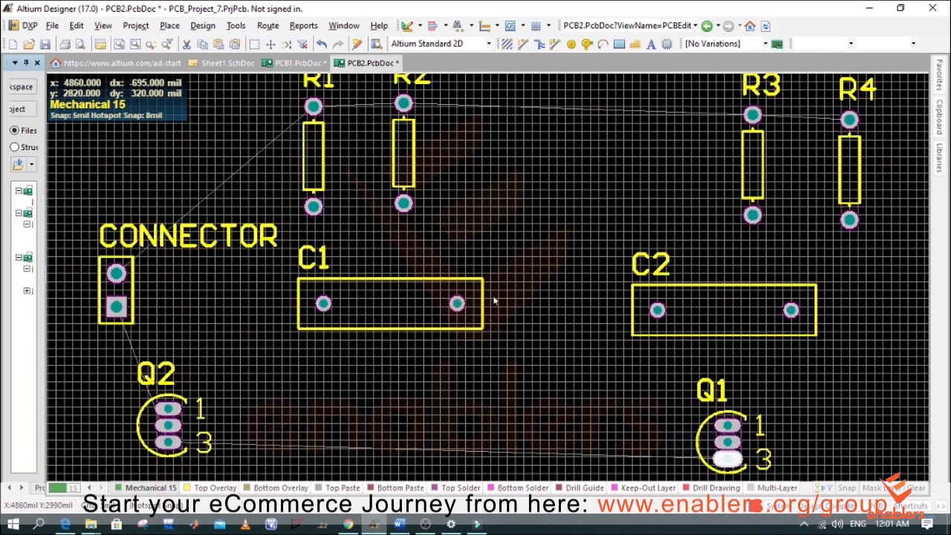
pyautogui.click(313, 209)
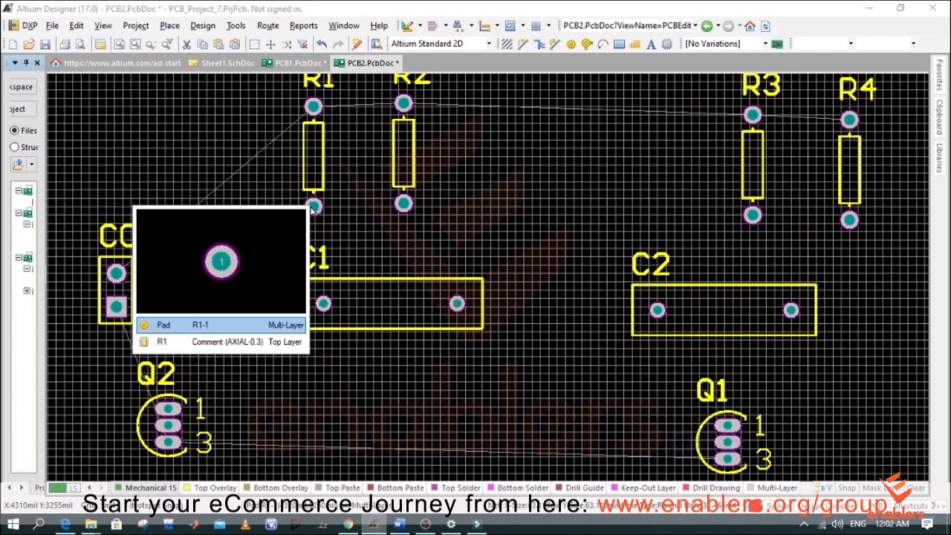
pyautogui.click(212, 325)
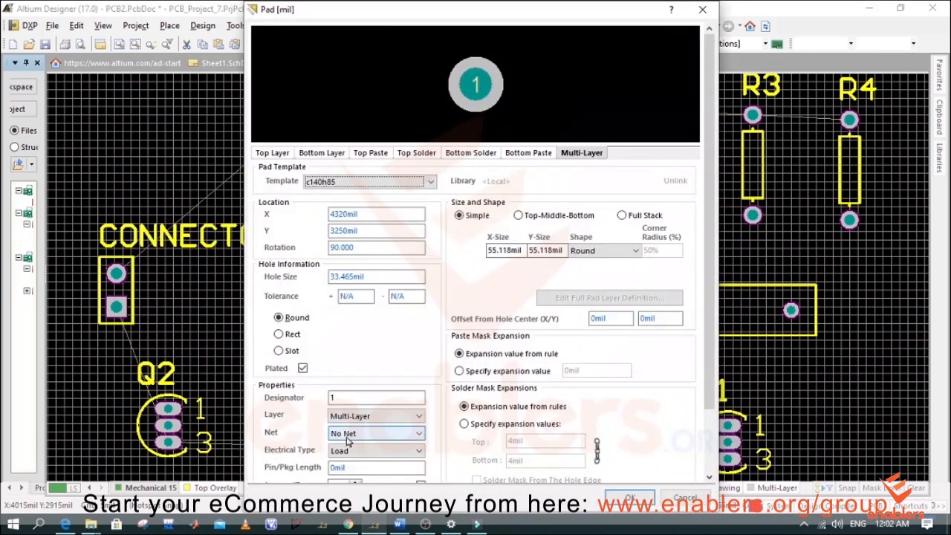
pyautogui.click(368, 433)
pyautogui.click(349, 473)
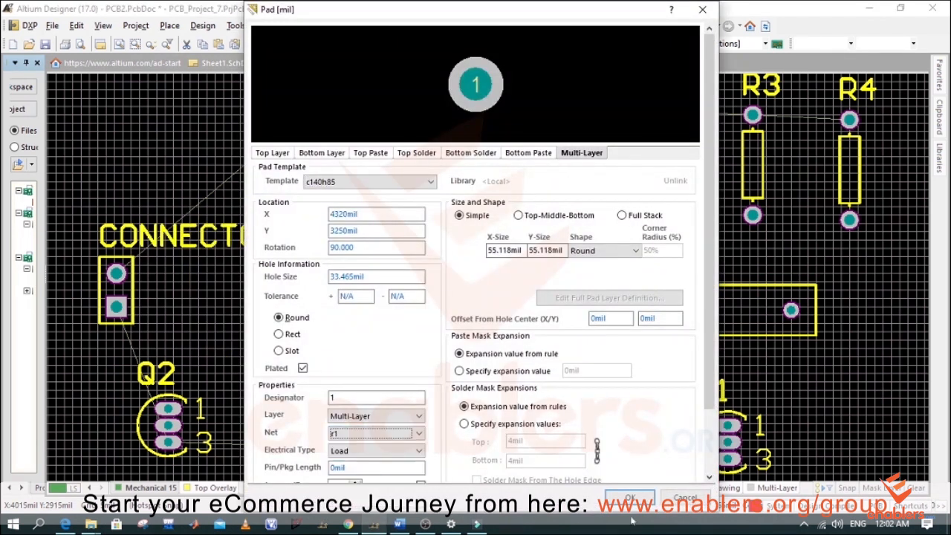
pyautogui.click(630, 498)
# Assign pad 1 of resistor R2 to the r2 net.
pyautogui.click(404, 203)
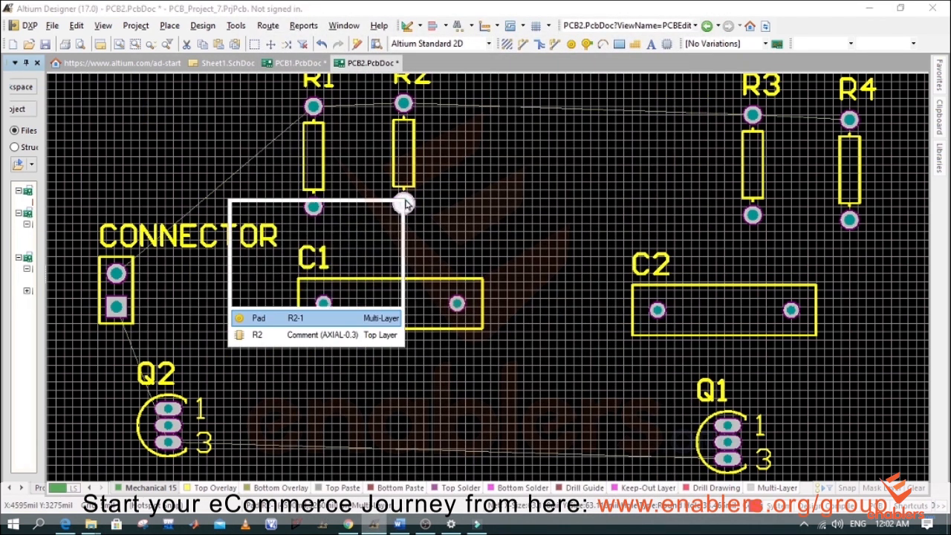
pyautogui.click(297, 318)
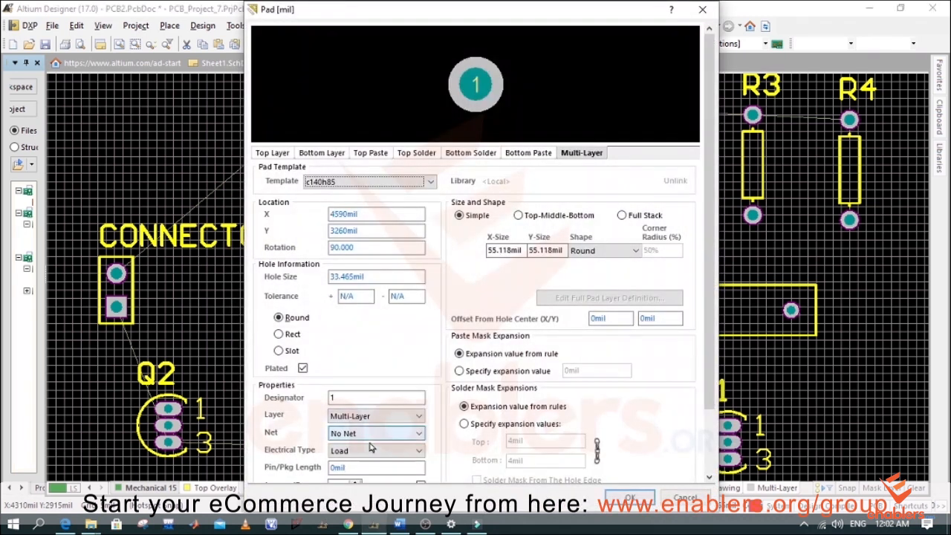
pyautogui.click(379, 435)
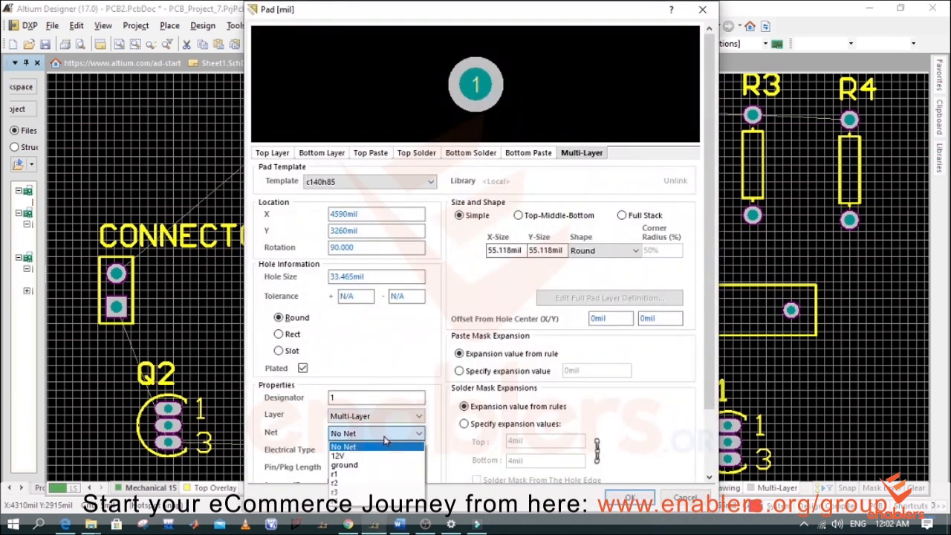
pyautogui.click(345, 485)
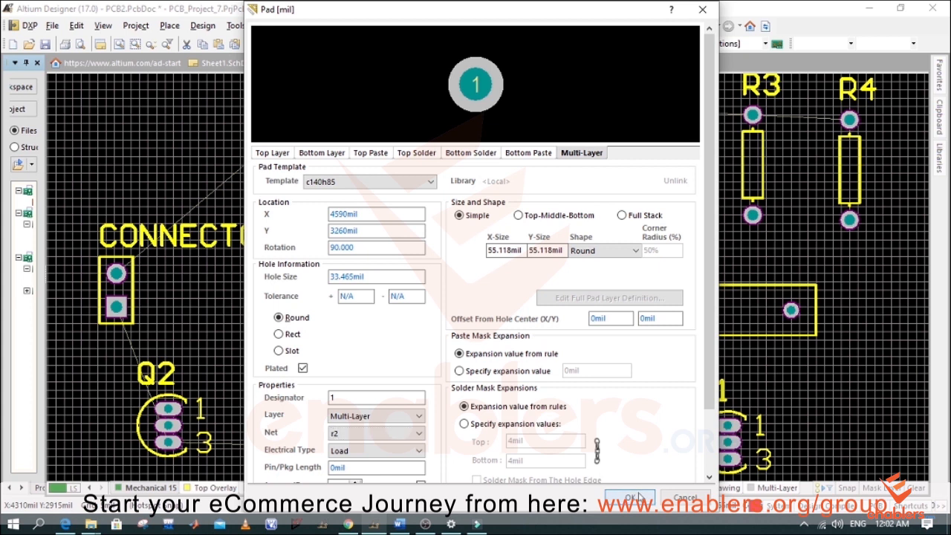
pyautogui.click(639, 496)
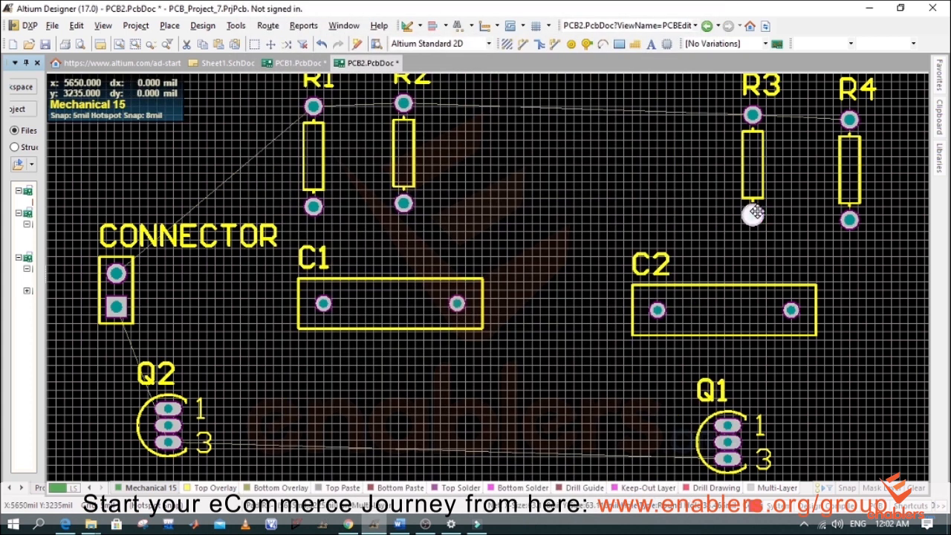
# Assign pad 1 of resistor R3 to the r3 net.
pyautogui.click(754, 212)
pyautogui.click(610, 332)
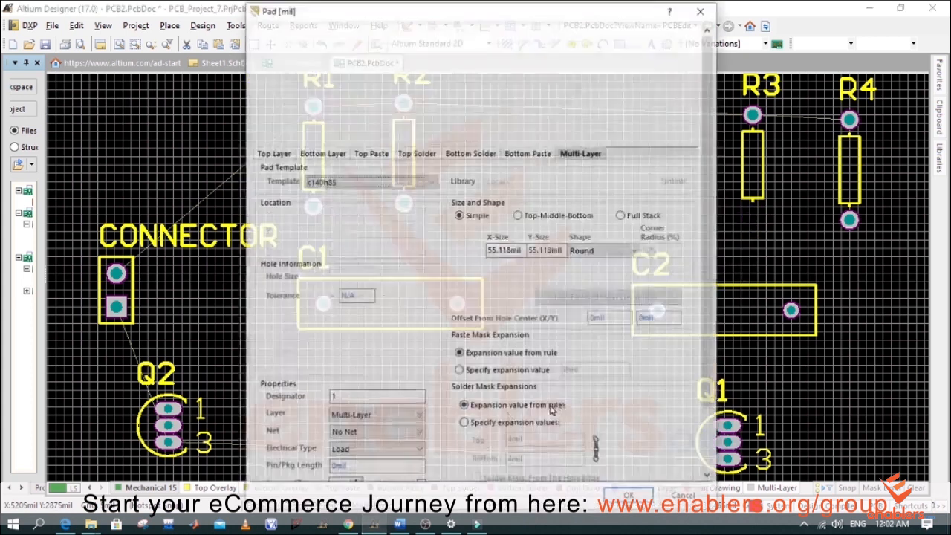
pyautogui.click(372, 433)
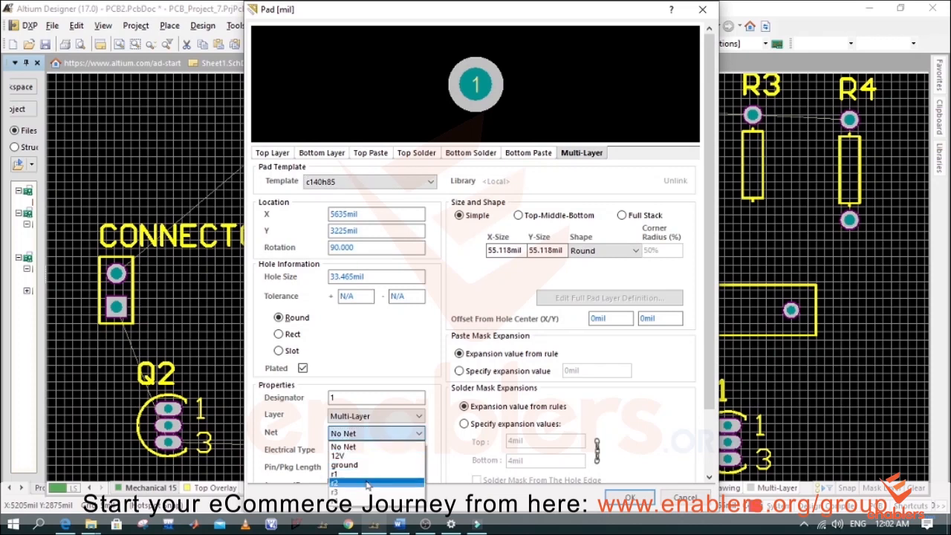
pyautogui.click(369, 491)
pyautogui.click(630, 498)
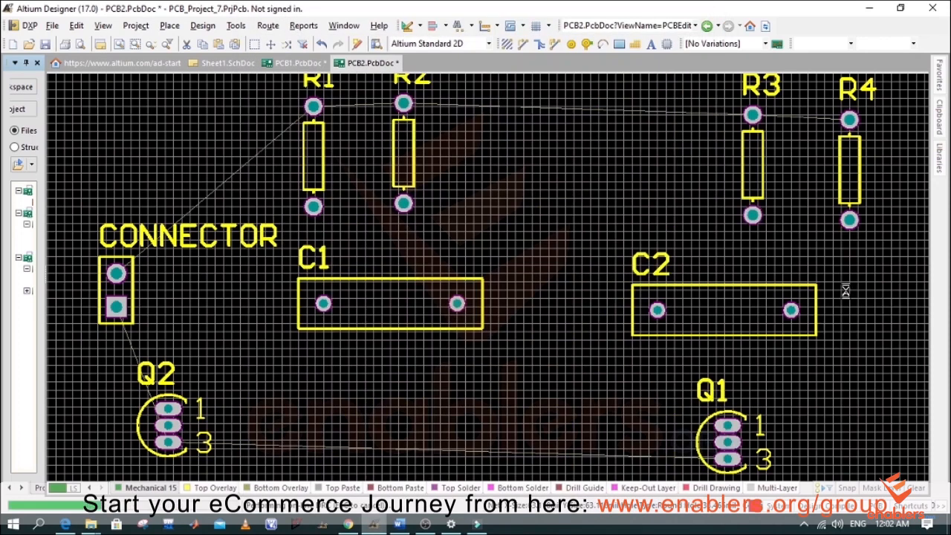
# Assign pad 1 of resistor R4 to the r4 net.
pyautogui.click(850, 220)
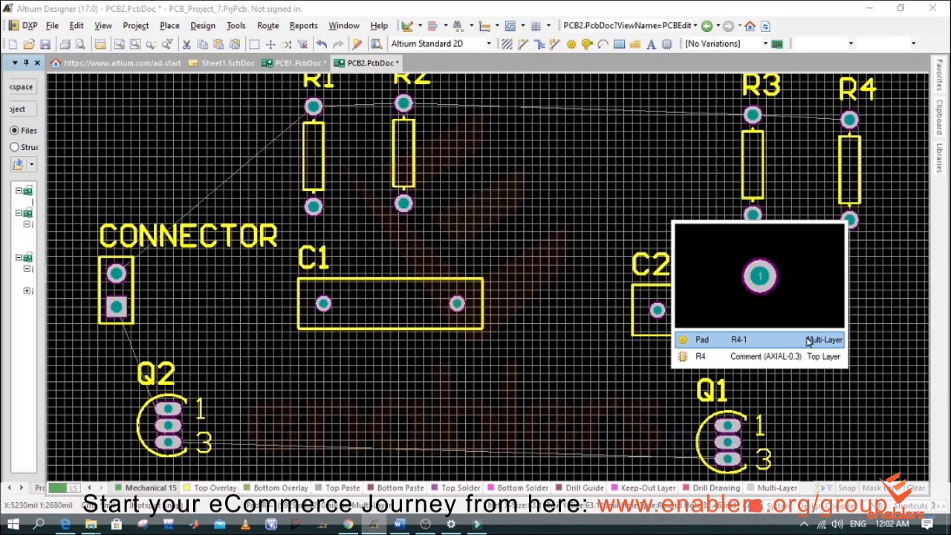
pyautogui.click(702, 339)
pyautogui.click(354, 434)
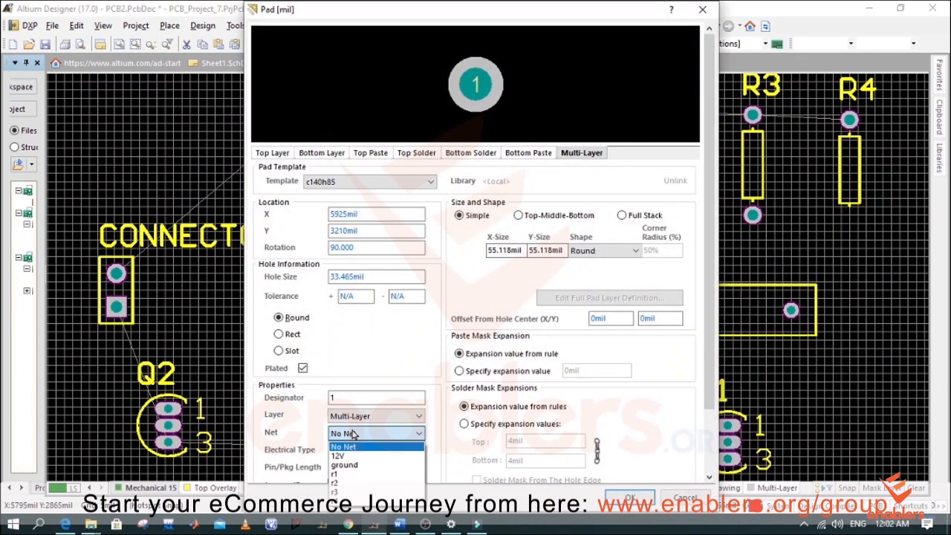
pyautogui.click(364, 502)
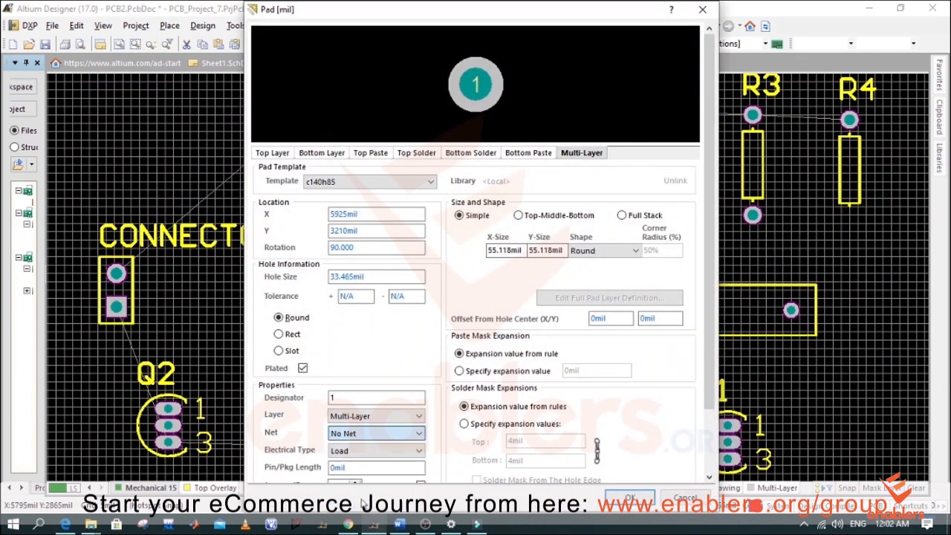
pyautogui.click(608, 497)
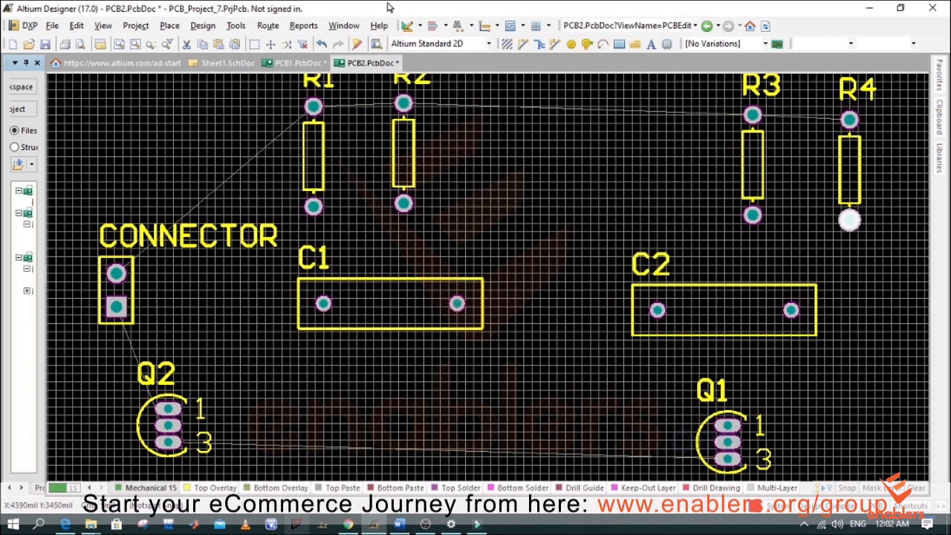
# Arrange the PCB editor window at full height beside the Word document showing the astable multivibrator circuit diagram.
pyautogui.moveTo(389, 8); pyautogui.dragTo(711, 3)
pyautogui.moveTo(583, 5); pyautogui.dragTo(950, 30)
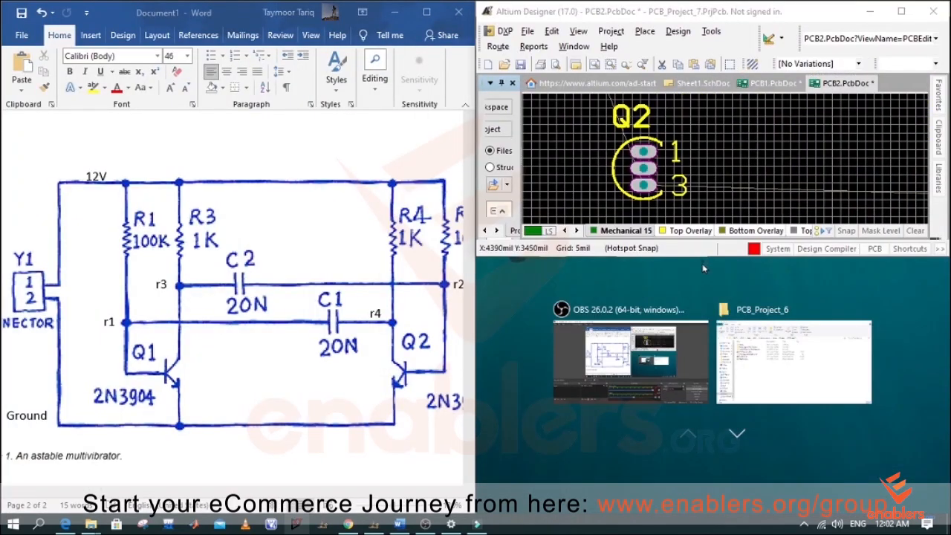
pyautogui.moveTo(702, 255); pyautogui.dragTo(706, 523)
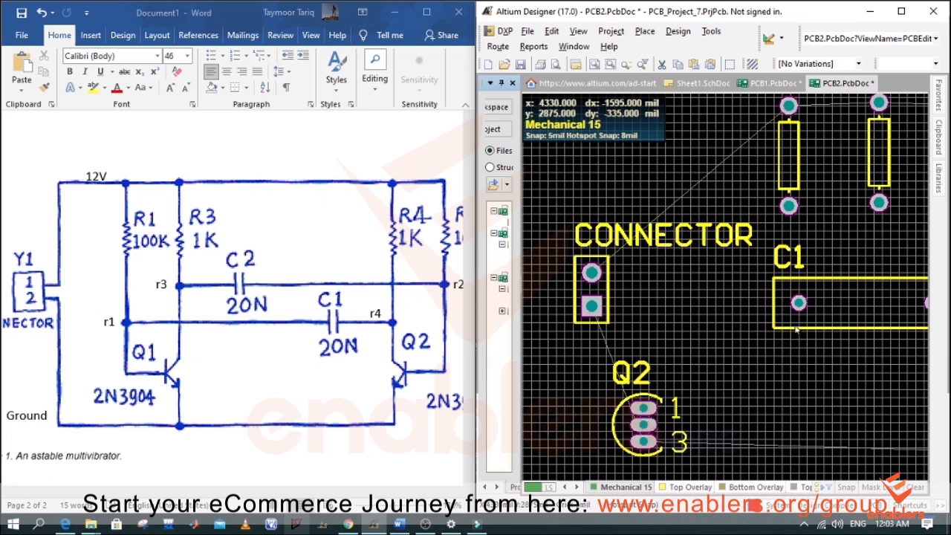
# Assign pad 1 of capacitor C1 to the r1 net.
pyautogui.click(798, 302)
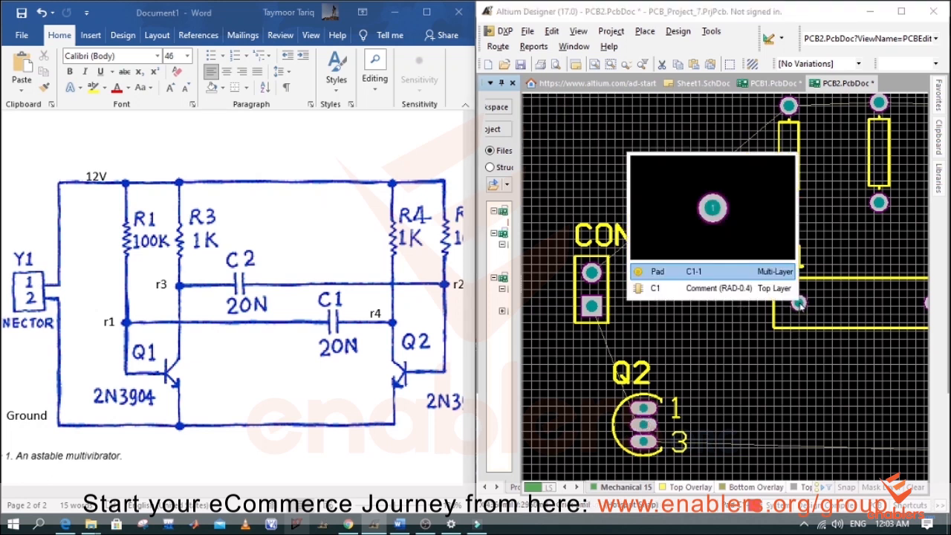
pyautogui.click(706, 272)
pyautogui.click(371, 434)
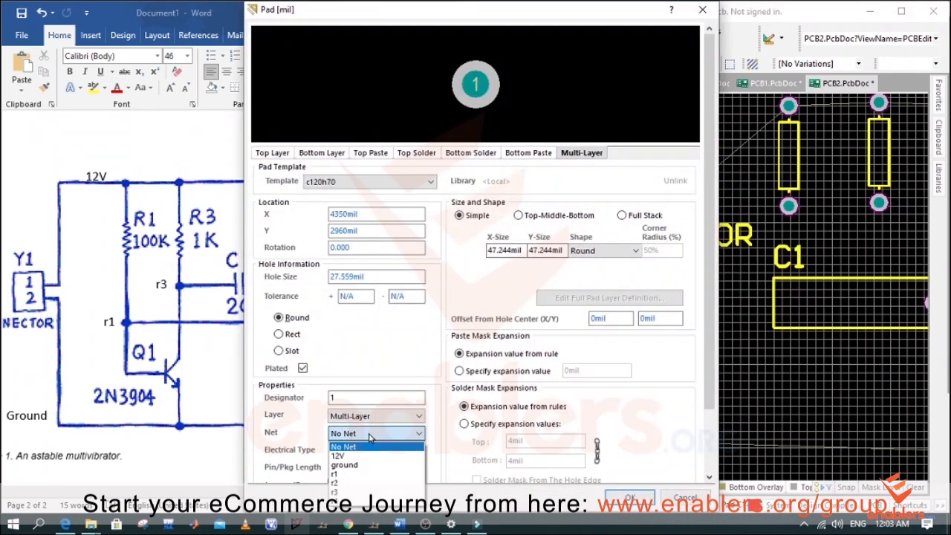
pyautogui.click(349, 473)
pyautogui.press('Return')
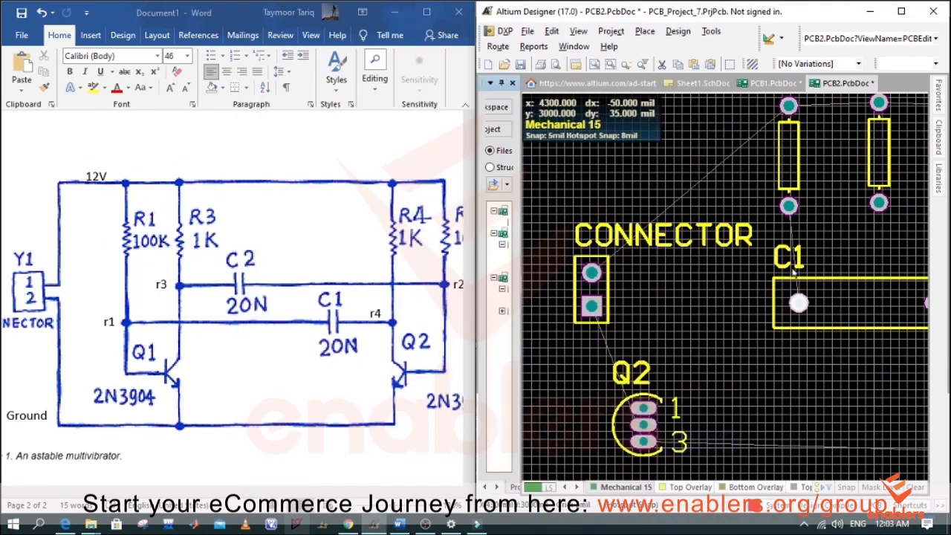
# Assign pad 2 of transistor Q2 to the r1 net and move capacitor C1 about 150 mil toward the connector.
pyautogui.click(643, 424)
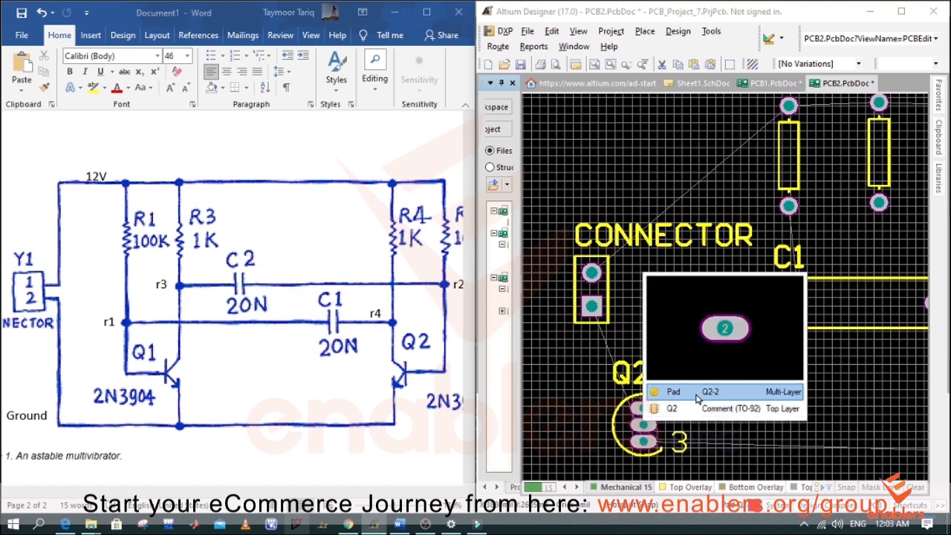
pyautogui.click(697, 399)
pyautogui.click(403, 434)
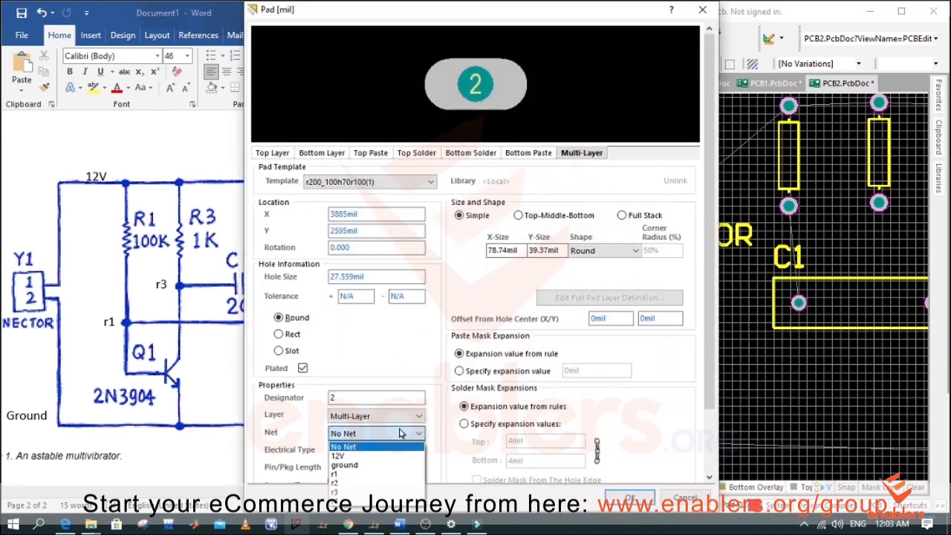
pyautogui.click(381, 474)
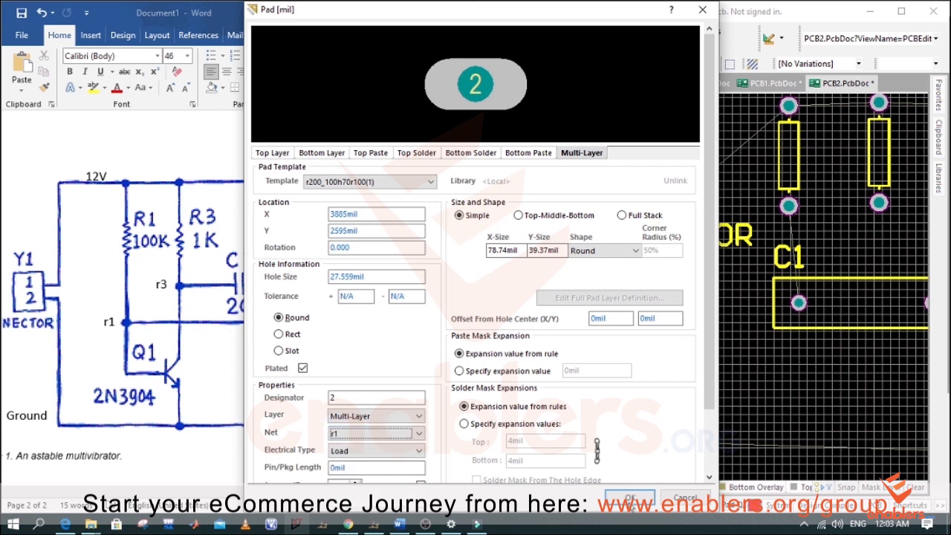
pyautogui.click(630, 497)
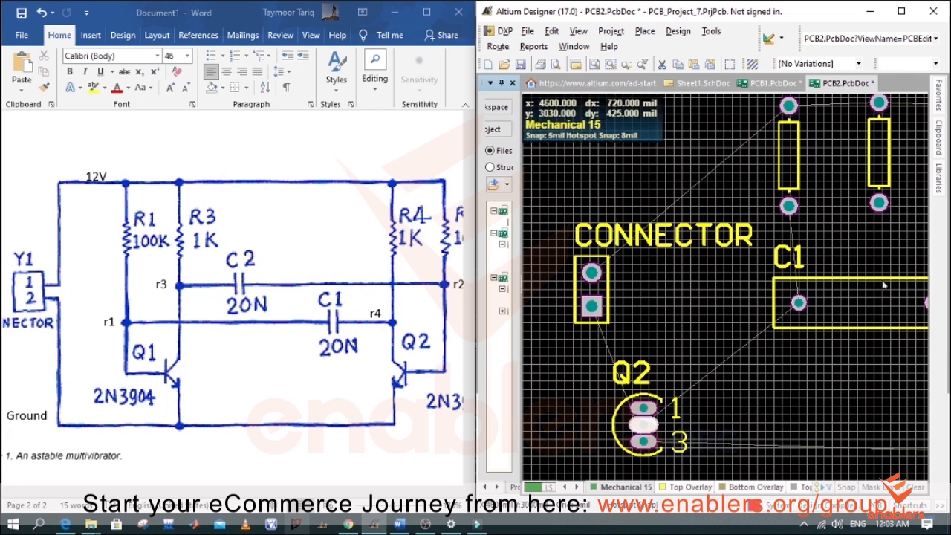
pyautogui.moveTo(883, 284); pyautogui.dragTo(824, 294)
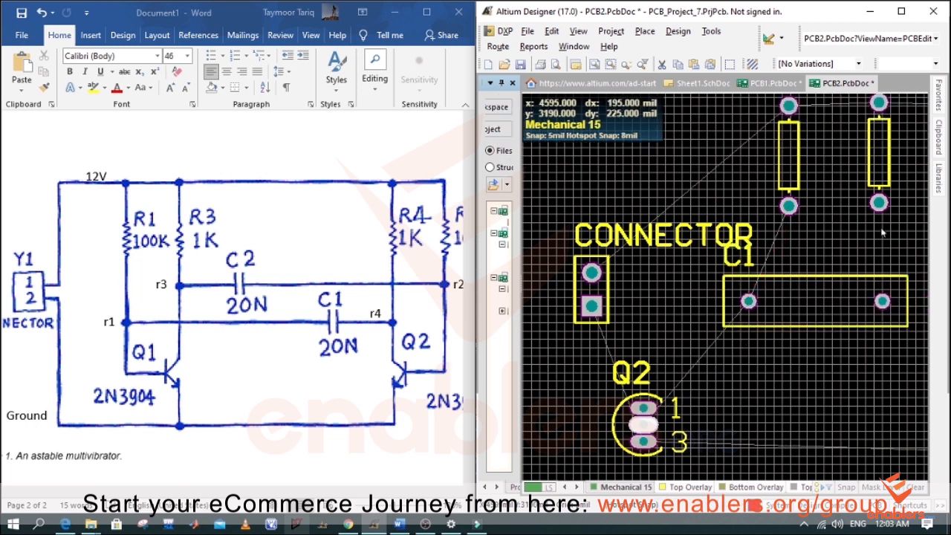
# Assign pad 1 of capacitor C2 to the r2 net.
pyautogui.moveTo(859, 236); pyautogui.dragTo(667, 302, button='right')
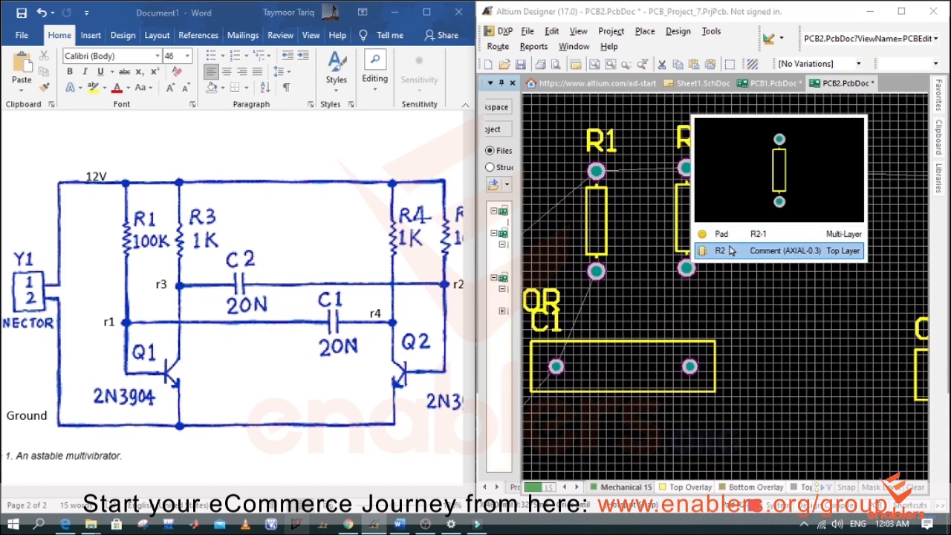
pyautogui.moveTo(771, 363); pyautogui.dragTo(626, 355, button='right')
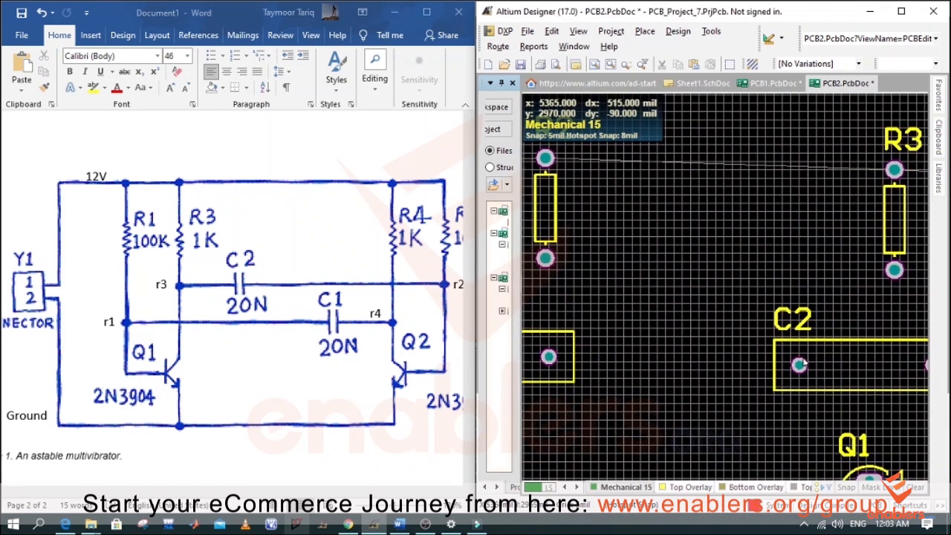
pyautogui.click(799, 361)
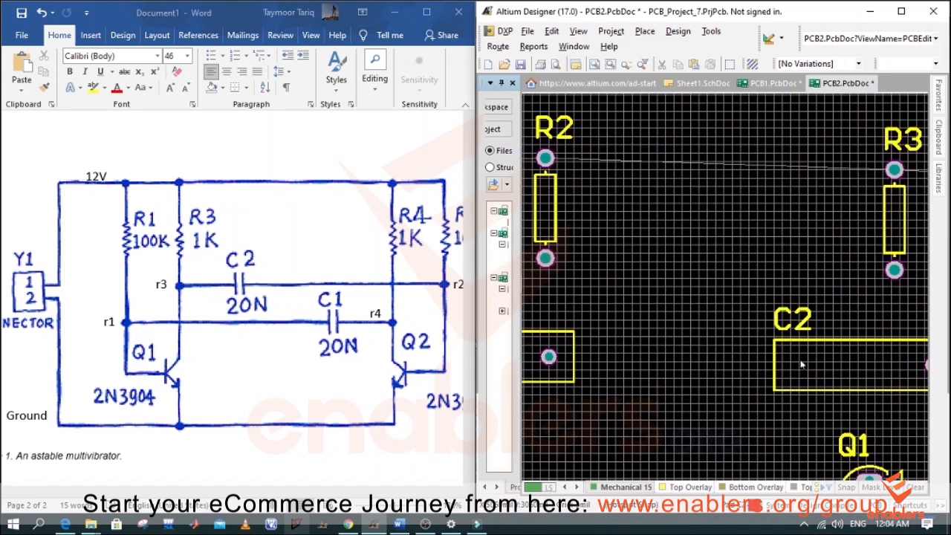
pyautogui.doubleClick(798, 361)
pyautogui.click(382, 434)
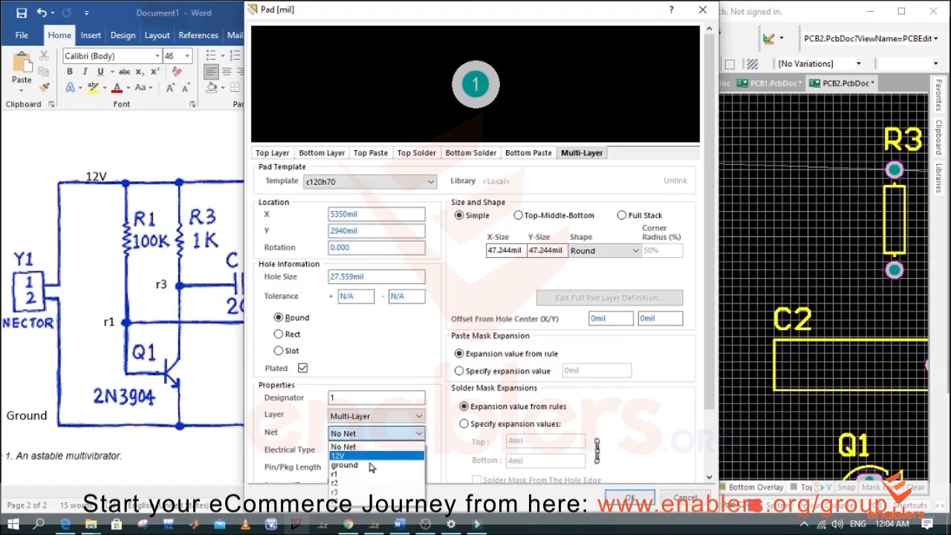
pyautogui.click(371, 491)
pyautogui.click(630, 497)
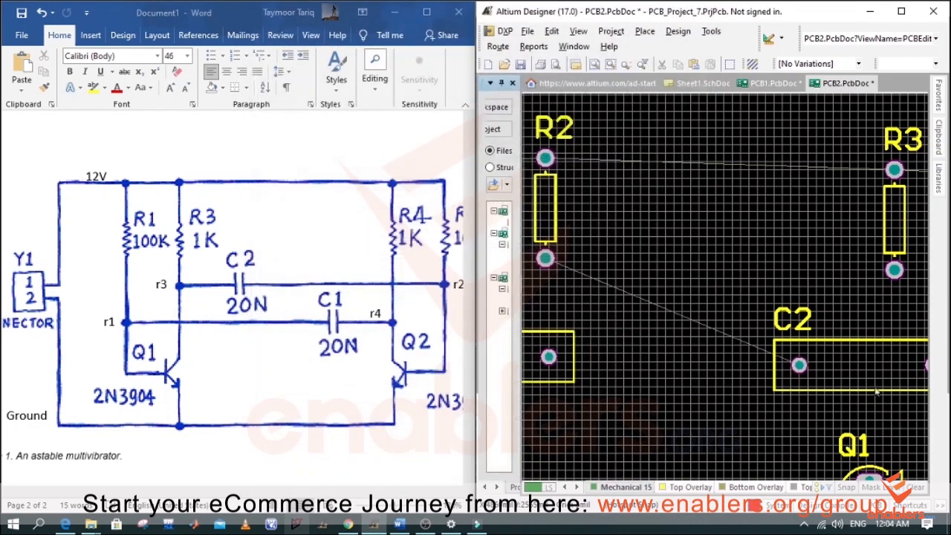
# Assign pad 1 of transistor Q2 to the r2 net.
pyautogui.moveTo(683, 417); pyautogui.dragTo(759, 337)
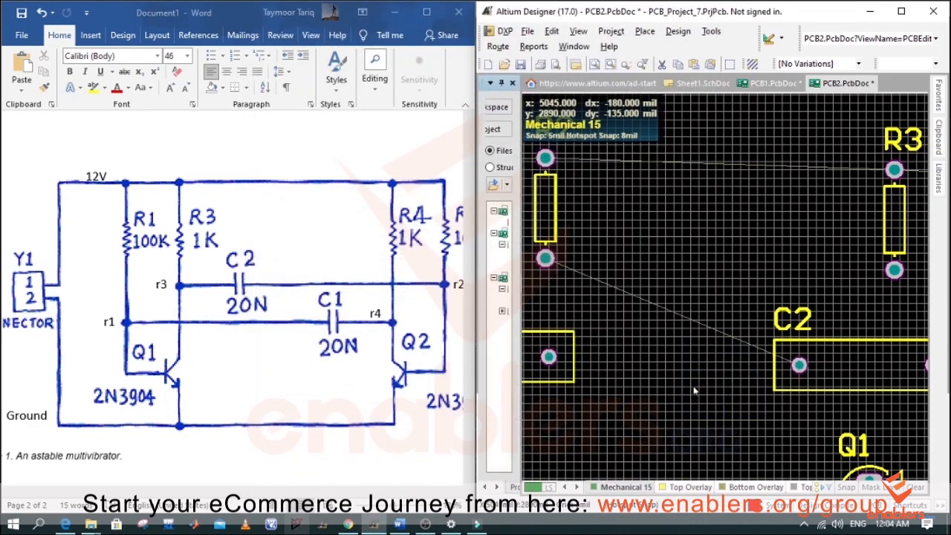
pyautogui.moveTo(699, 382); pyautogui.dragTo(835, 183, button='right')
pyautogui.moveTo(669, 331); pyautogui.dragTo(810, 358, button='right')
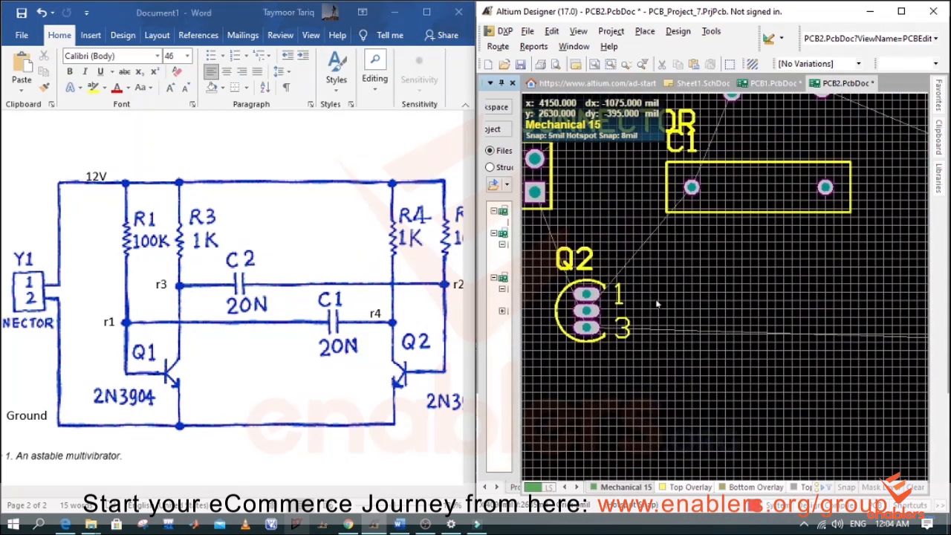
pyautogui.click(587, 295)
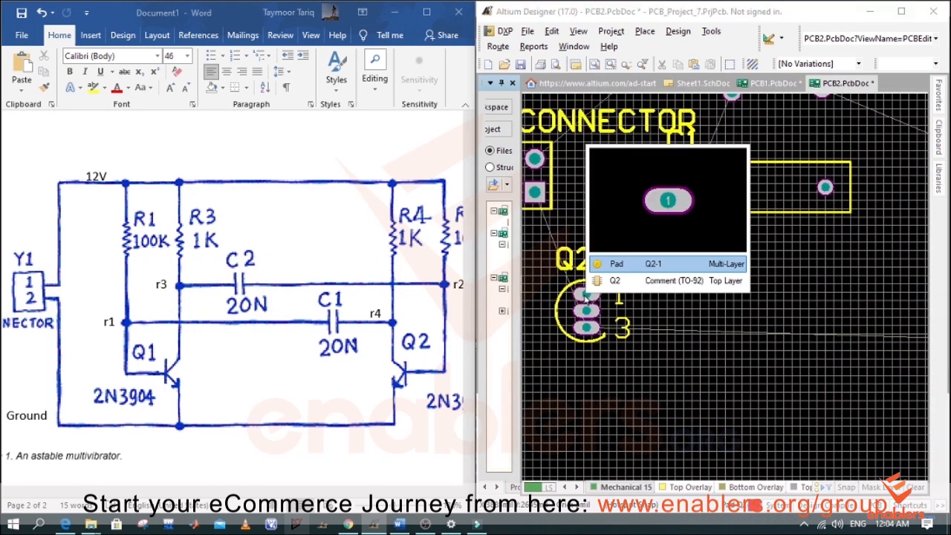
pyautogui.click(624, 267)
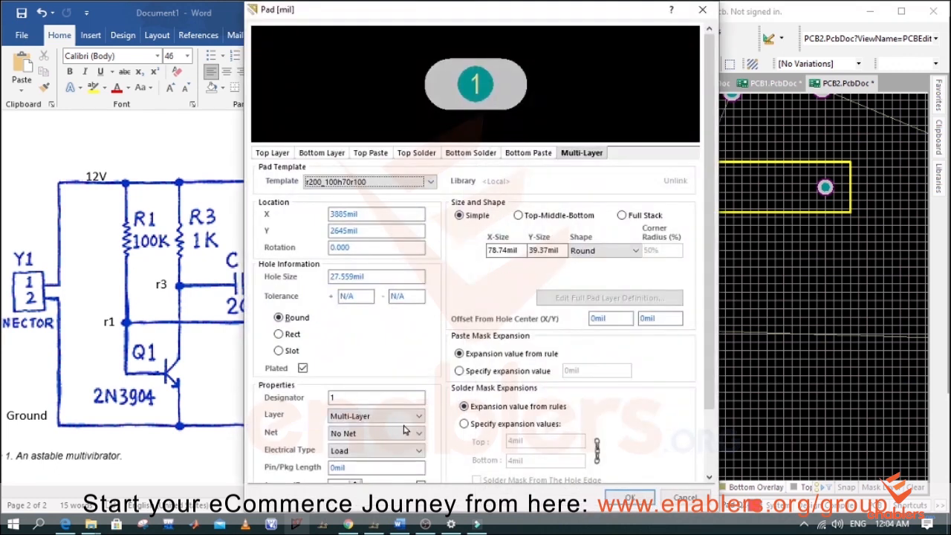
pyautogui.click(398, 433)
pyautogui.click(351, 483)
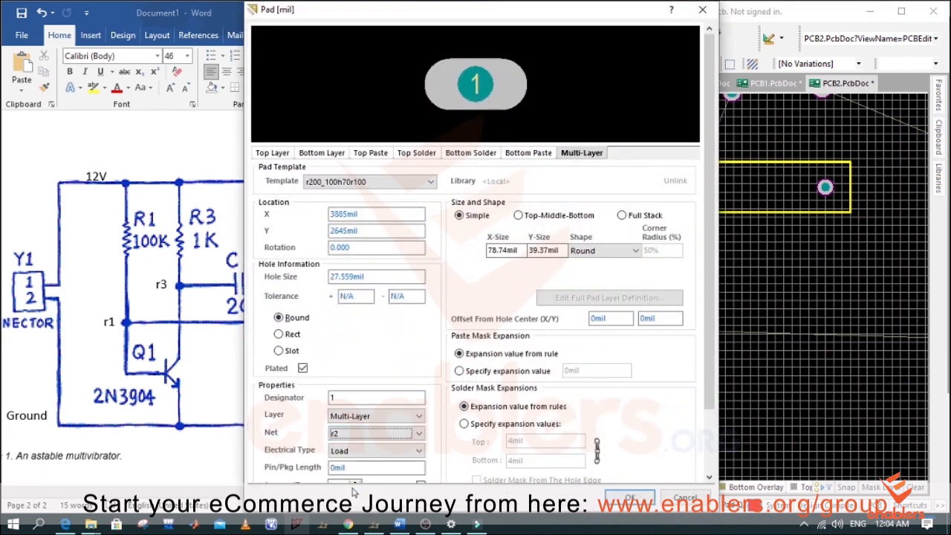
pyautogui.click(629, 497)
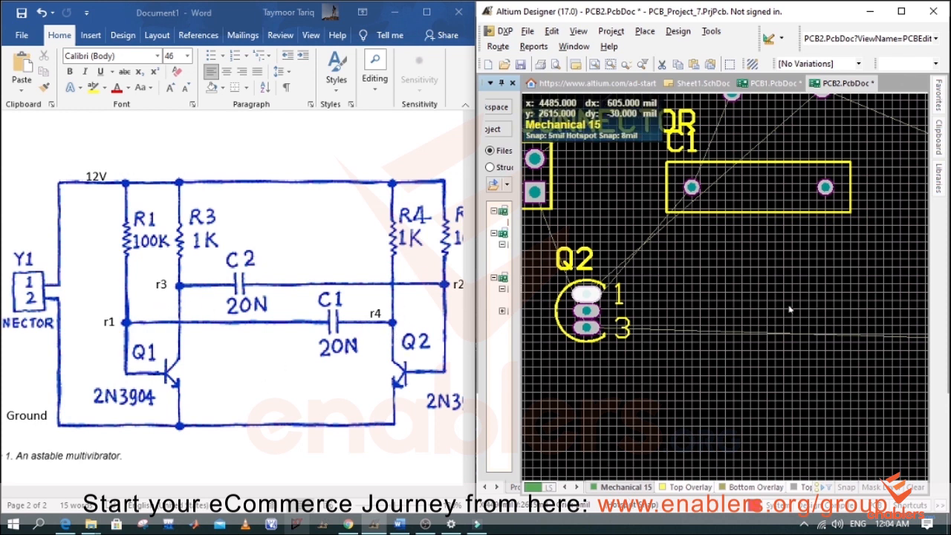
# Assign pad 2 of capacitor C1 to the r3 net.
pyautogui.moveTo(835, 277); pyautogui.dragTo(622, 282, button='right')
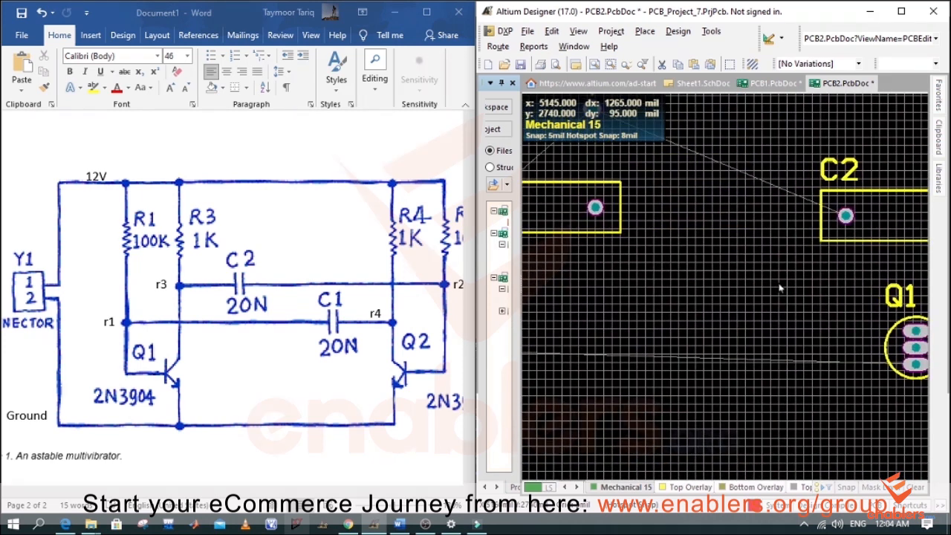
pyautogui.moveTo(775, 286); pyautogui.dragTo(633, 314, button='right')
pyautogui.moveTo(850, 299); pyautogui.dragTo(764, 346, button='right')
pyautogui.moveTo(784, 354); pyautogui.dragTo(792, 354, button='right')
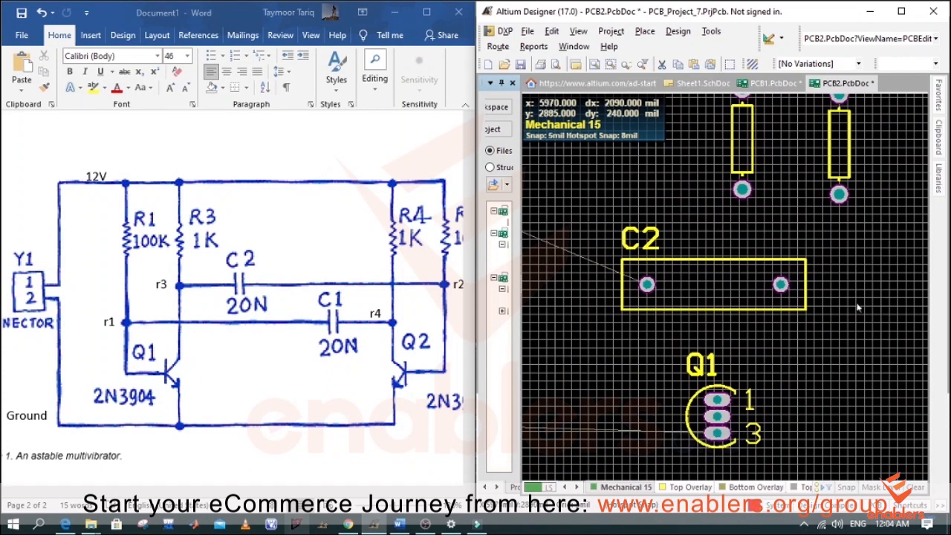
pyautogui.scroll(2, 788, 220)
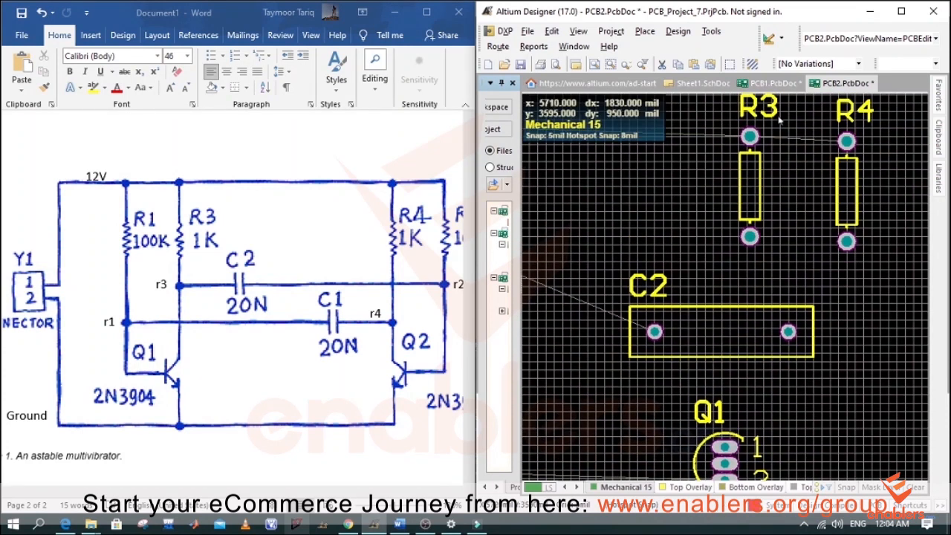
pyautogui.click(753, 235)
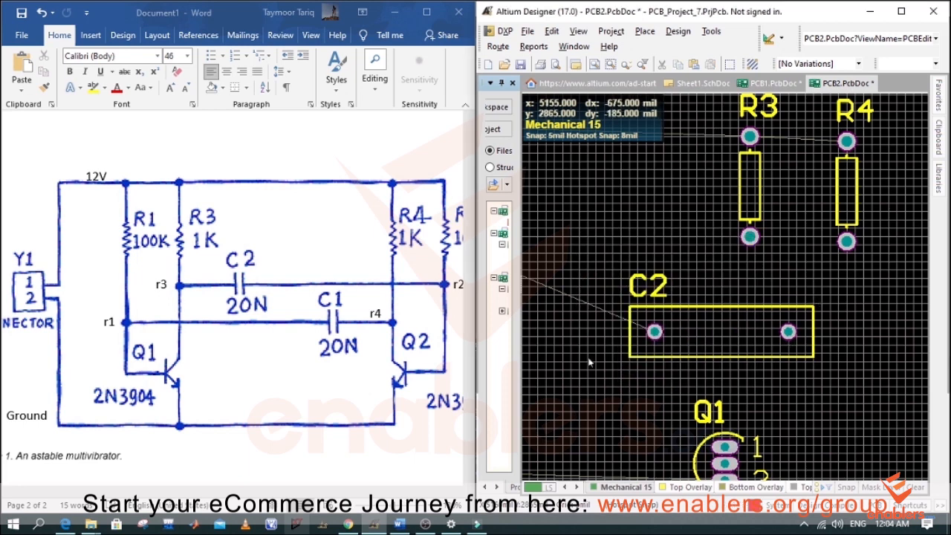
pyautogui.moveTo(588, 362); pyautogui.dragTo(764, 348)
pyautogui.moveTo(586, 362); pyautogui.dragTo(729, 317, button='right')
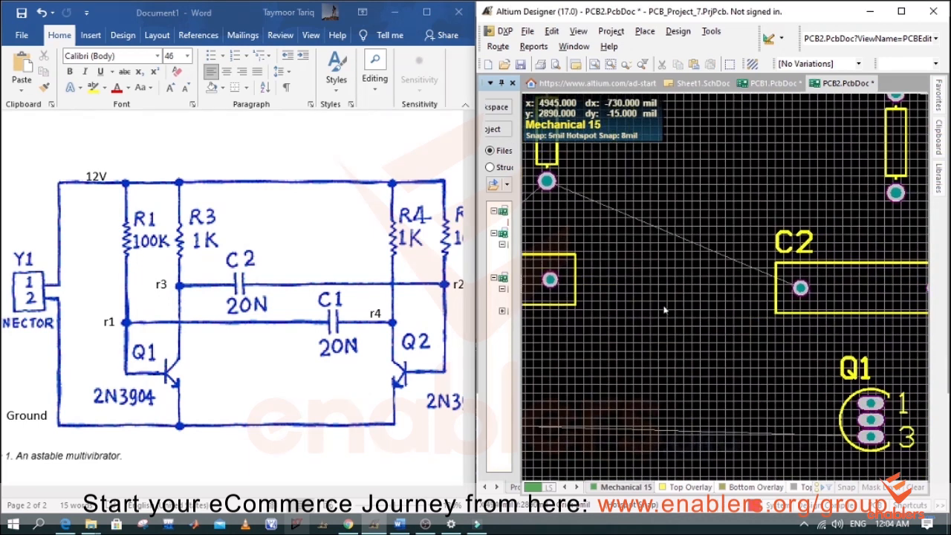
pyautogui.moveTo(665, 310); pyautogui.dragTo(900, 327, button='right')
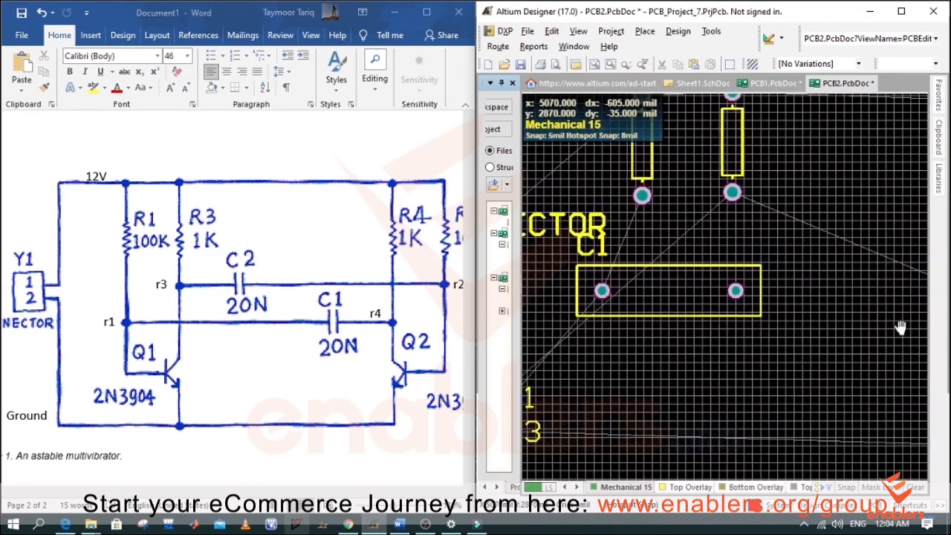
pyautogui.click(736, 293)
pyautogui.click(626, 266)
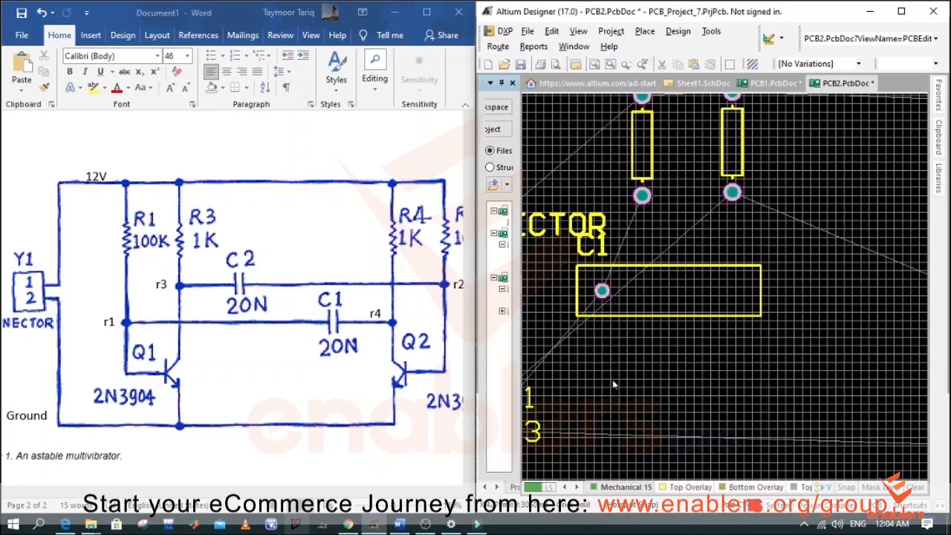
pyautogui.click(405, 434)
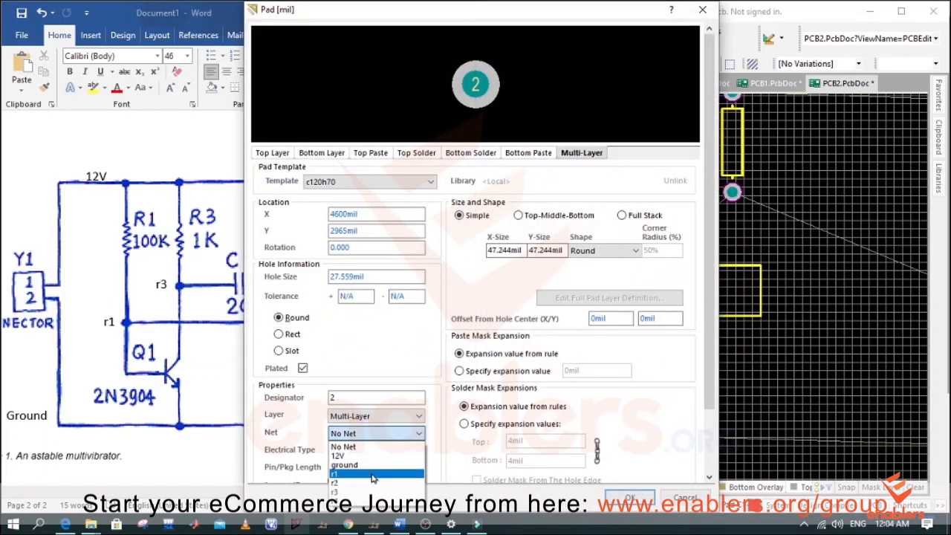
pyautogui.click(364, 493)
pyautogui.click(633, 497)
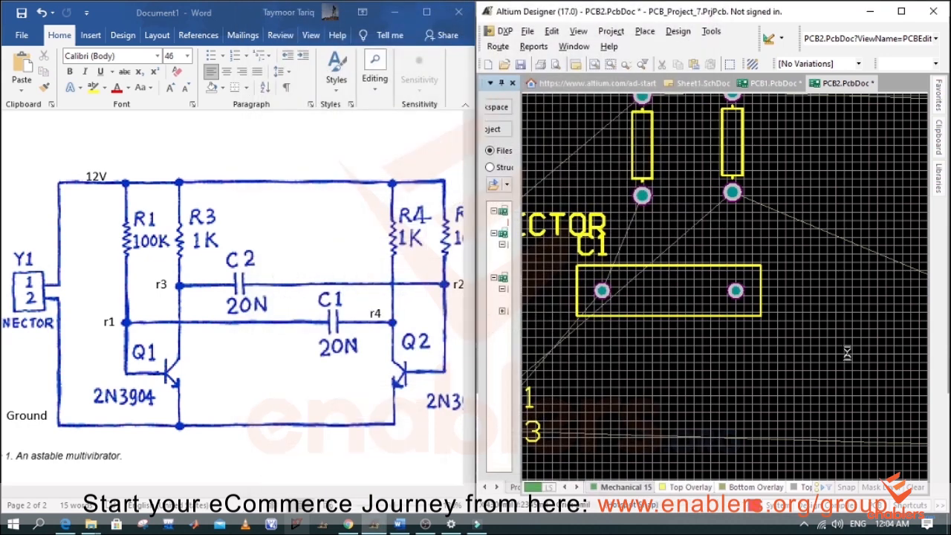
# Check which net is assigned to pad 1 of resistor R4 without changing its properties.
pyautogui.moveTo(807, 358); pyautogui.dragTo(622, 364, button='right')
pyautogui.moveTo(818, 381); pyautogui.dragTo(618, 370, button='right')
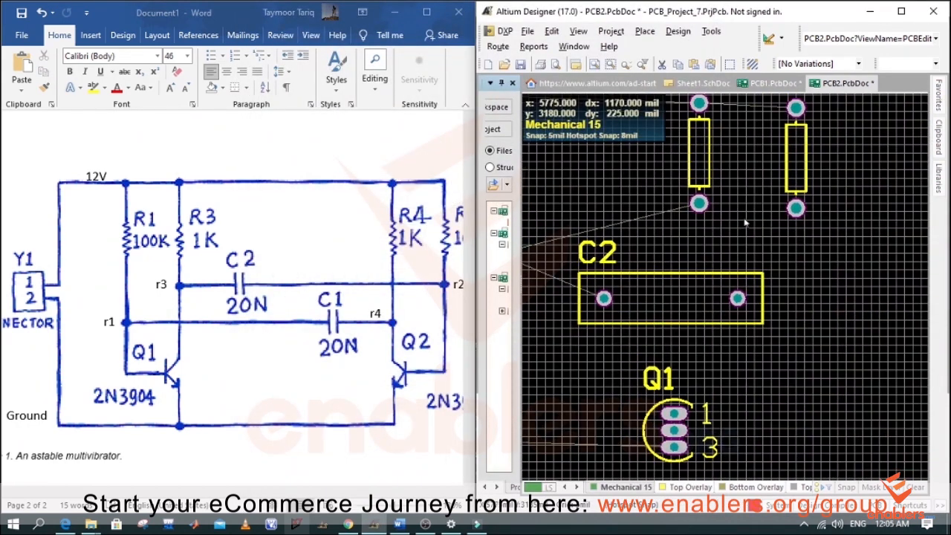
pyautogui.scroll(3, 743, 209)
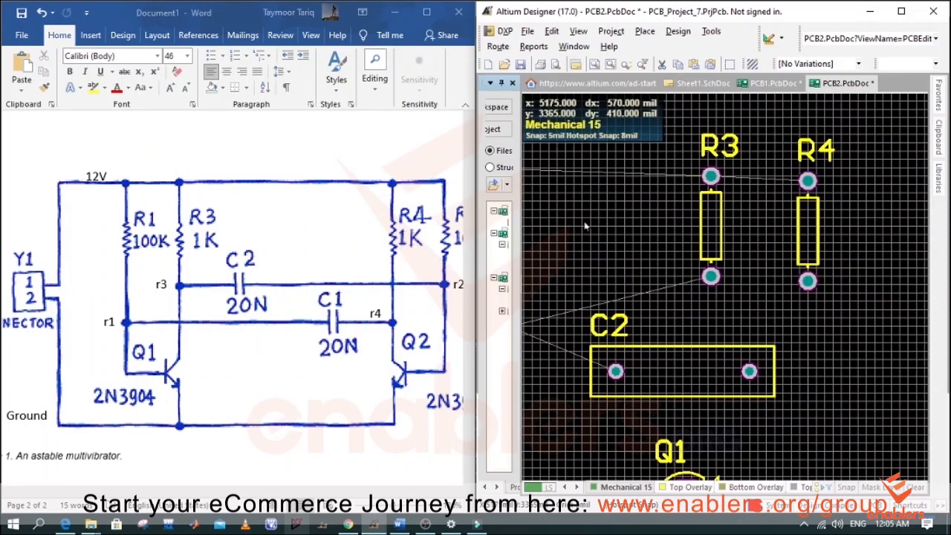
pyautogui.moveTo(807, 361); pyautogui.dragTo(790, 329, button='right')
pyautogui.click(795, 253)
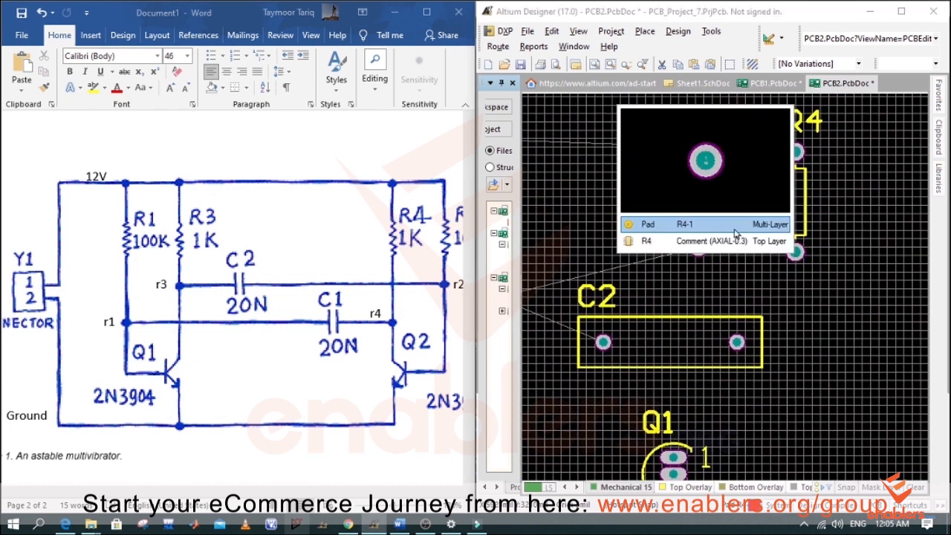
pyautogui.click(709, 231)
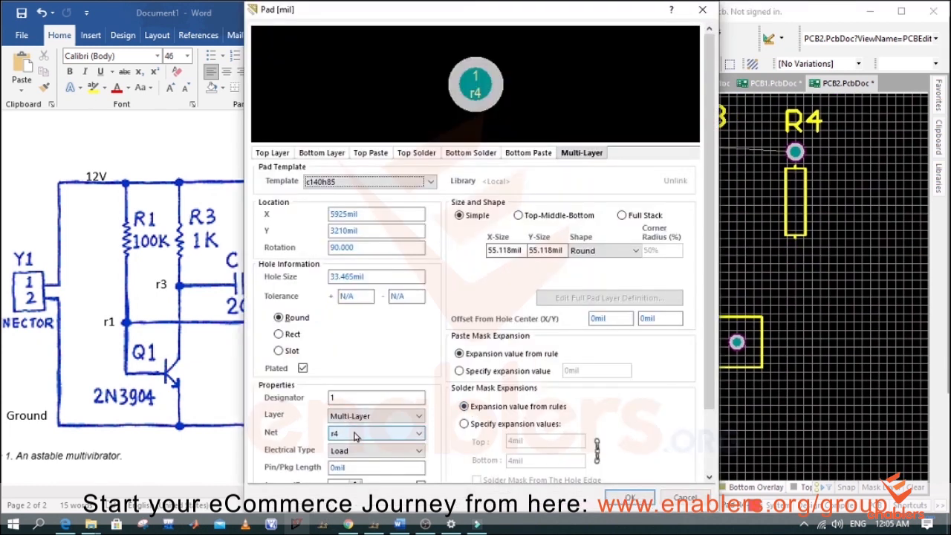
pyautogui.press('Escape')
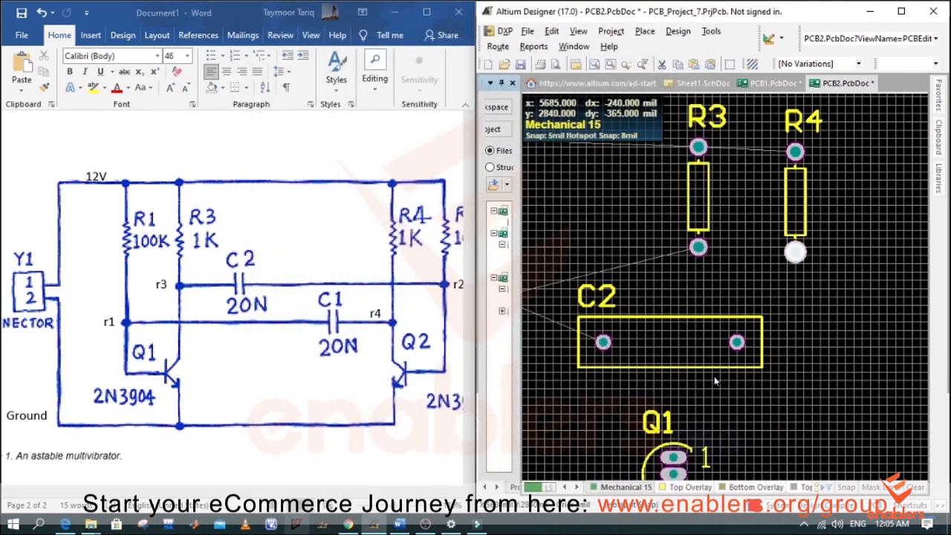
# Assign pad 2 of capacitor C2 to the r4 net.
pyautogui.doubleClick(737, 341)
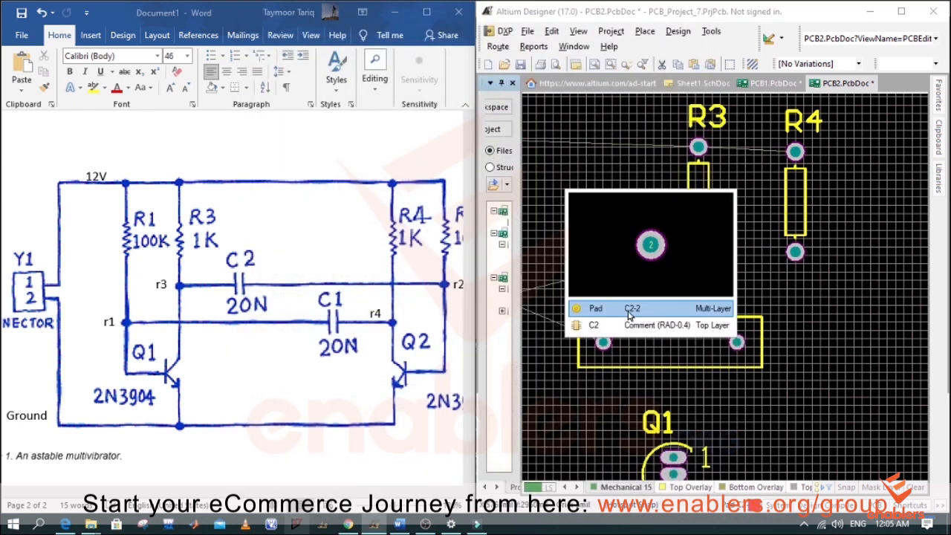
pyautogui.click(629, 309)
pyautogui.click(364, 433)
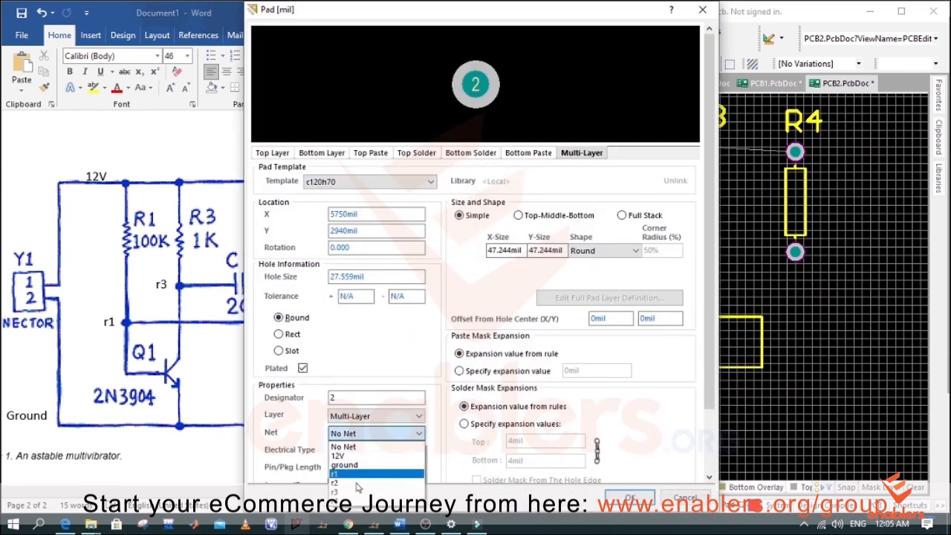
pyautogui.click(350, 483)
pyautogui.click(629, 498)
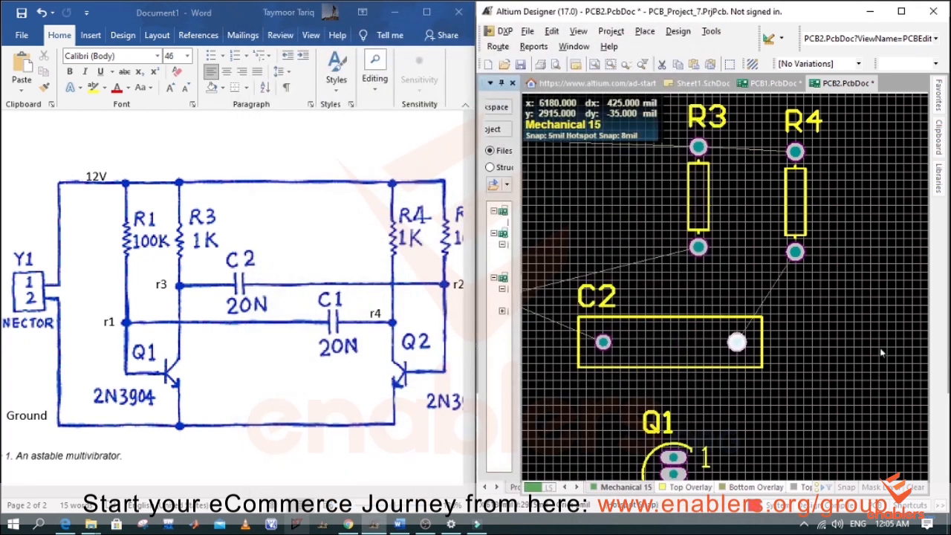
# Assign pad 2 of transistor Q1 to the r4 net.
pyautogui.scroll(-5, 854, 364)
pyautogui.scroll(3, 810, 382)
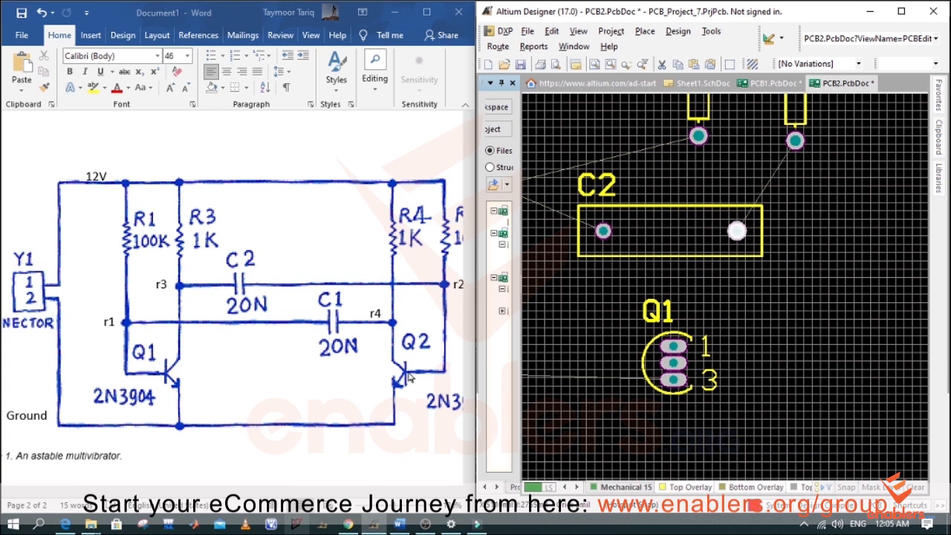
pyautogui.click(673, 364)
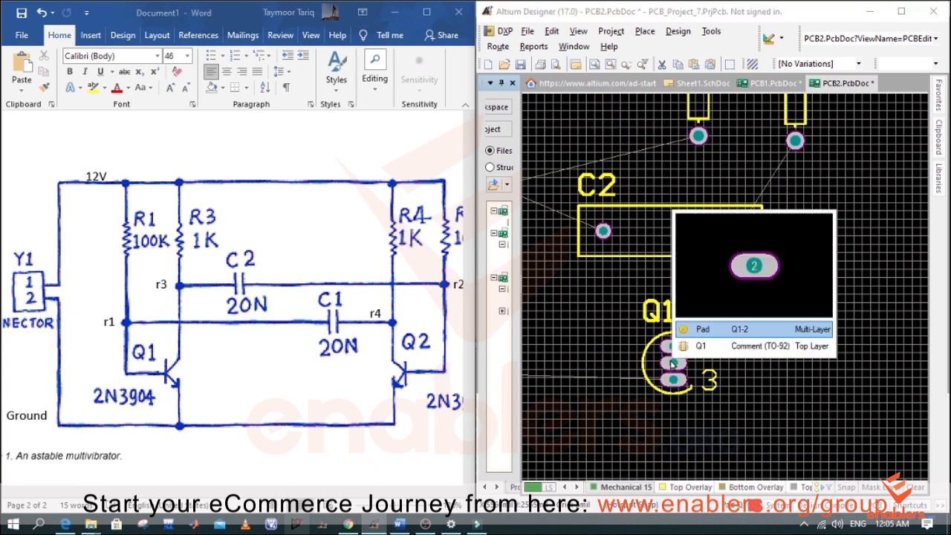
pyautogui.click(722, 329)
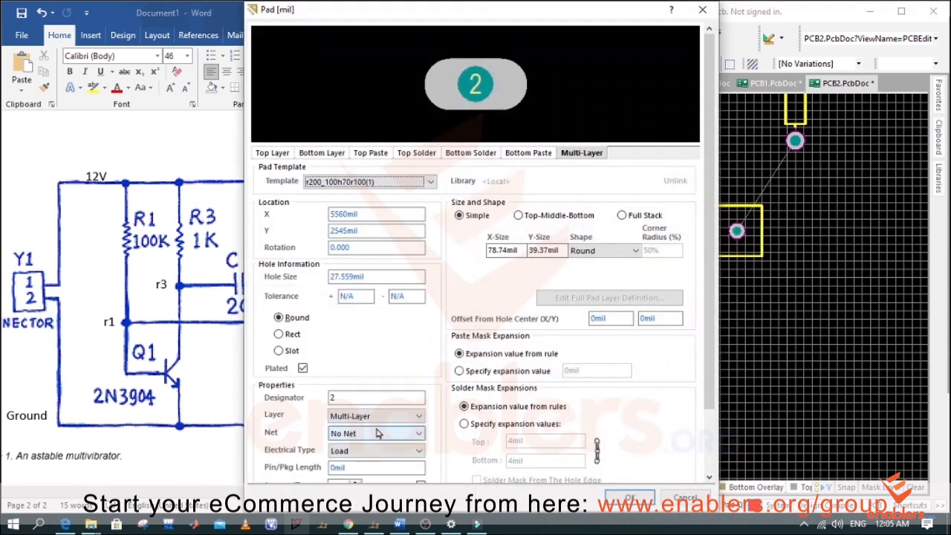
pyautogui.click(377, 433)
pyautogui.click(353, 502)
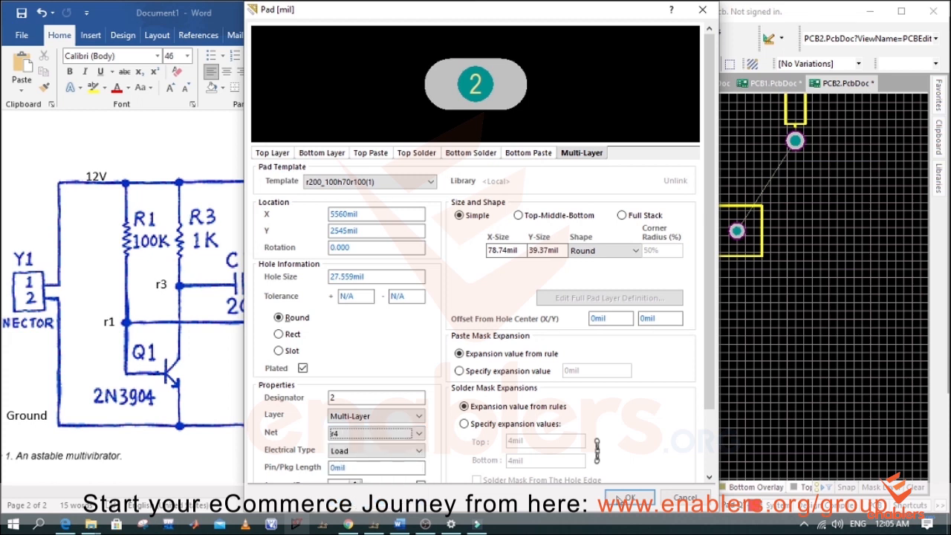
pyautogui.click(630, 498)
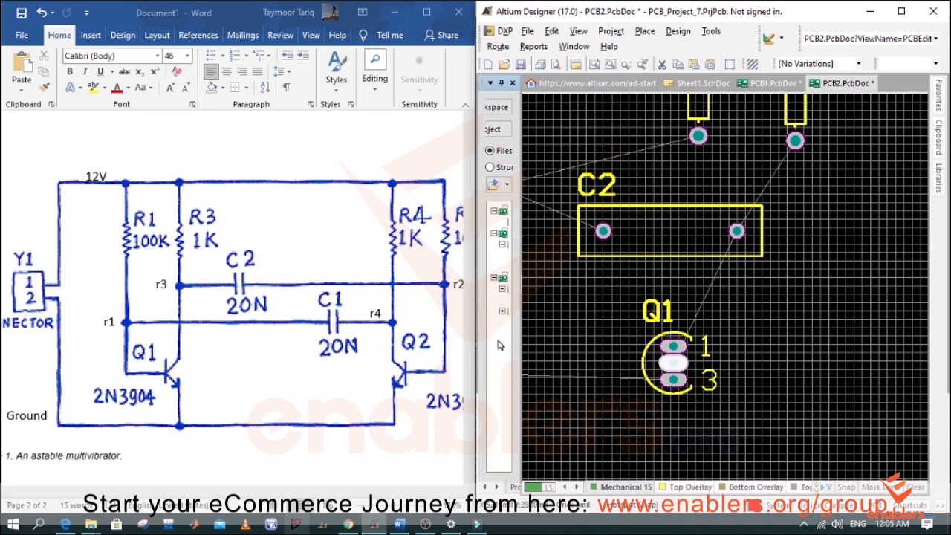
# Assign pad 1 of transistor Q1 to the r3 net.
pyautogui.click(671, 343)
pyautogui.click(672, 344)
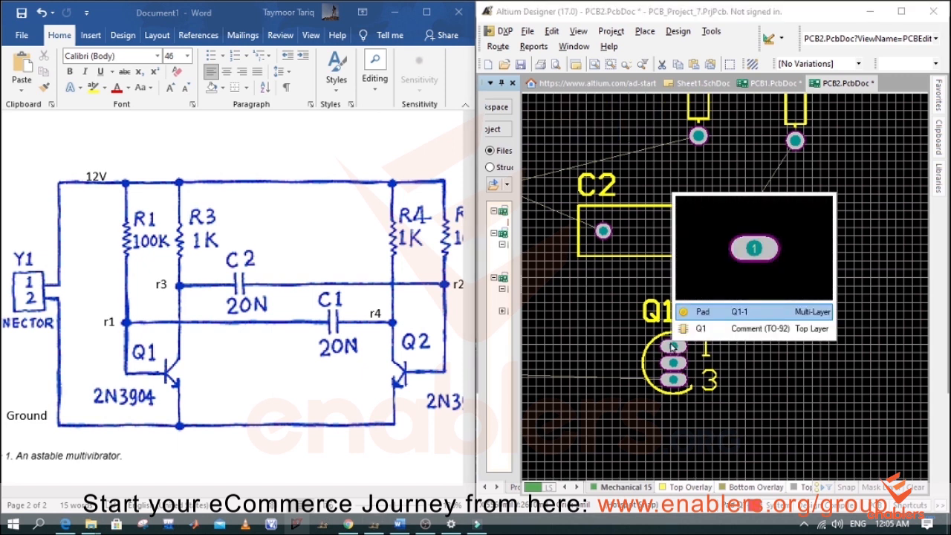
pyautogui.click(702, 313)
pyautogui.click(357, 434)
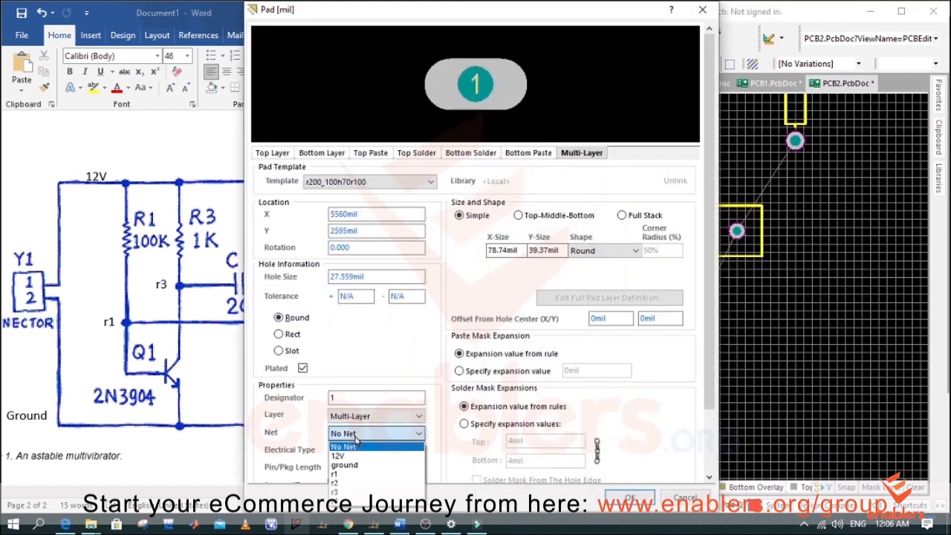
pyautogui.click(344, 492)
pyautogui.click(630, 497)
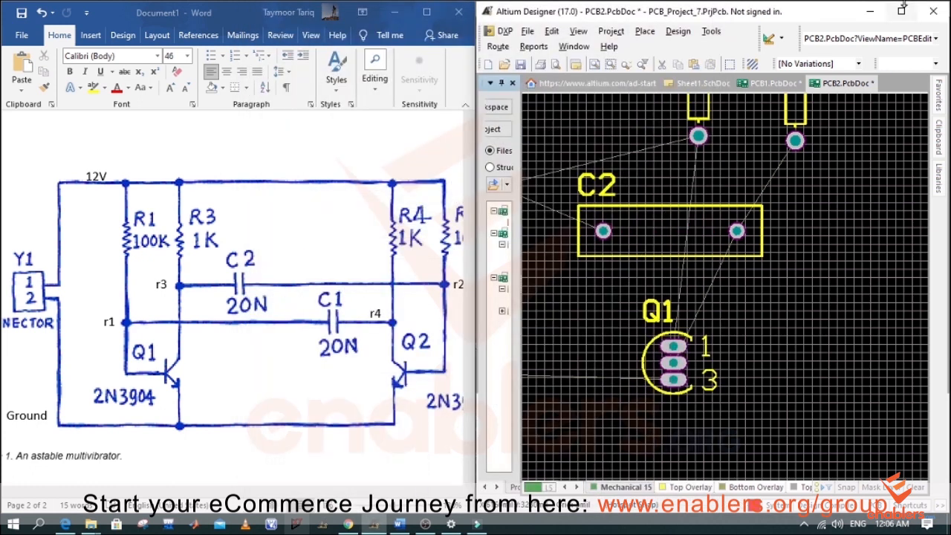
# Maximize the PCB editor and shift R3, R4, R1 and R2 into a roughly aligned row, with R3 closer to R2.
pyautogui.click(902, 9)
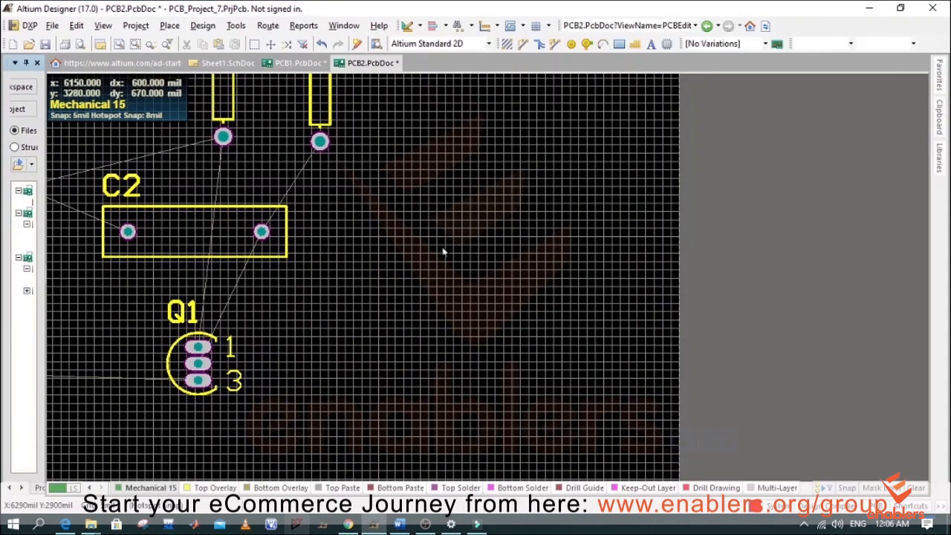
pyautogui.keyDown('ctrl'); pyautogui.scroll(-3, 644, 215); pyautogui.keyUp('ctrl')
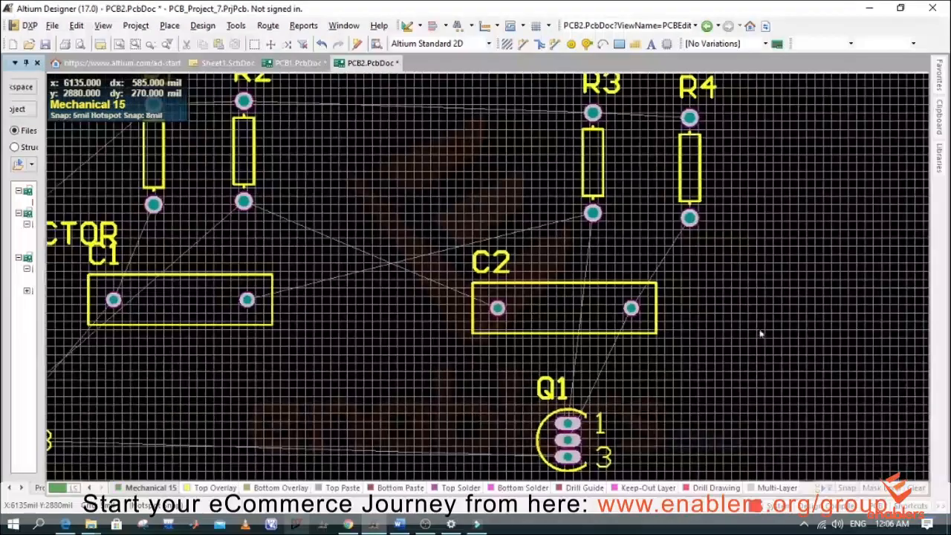
pyautogui.keyDown('ctrl'); pyautogui.scroll(-1, 273, 271); pyautogui.keyUp('ctrl')
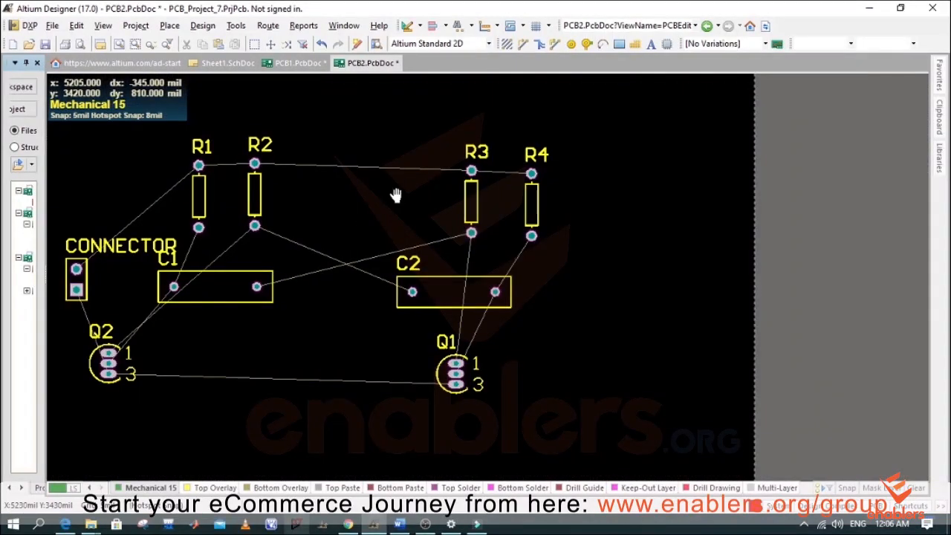
pyautogui.moveTo(396, 195); pyautogui.dragTo(475, 195, button='right')
pyautogui.moveTo(555, 180); pyautogui.dragTo(475, 176)
pyautogui.moveTo(610, 176); pyautogui.dragTo(586, 178)
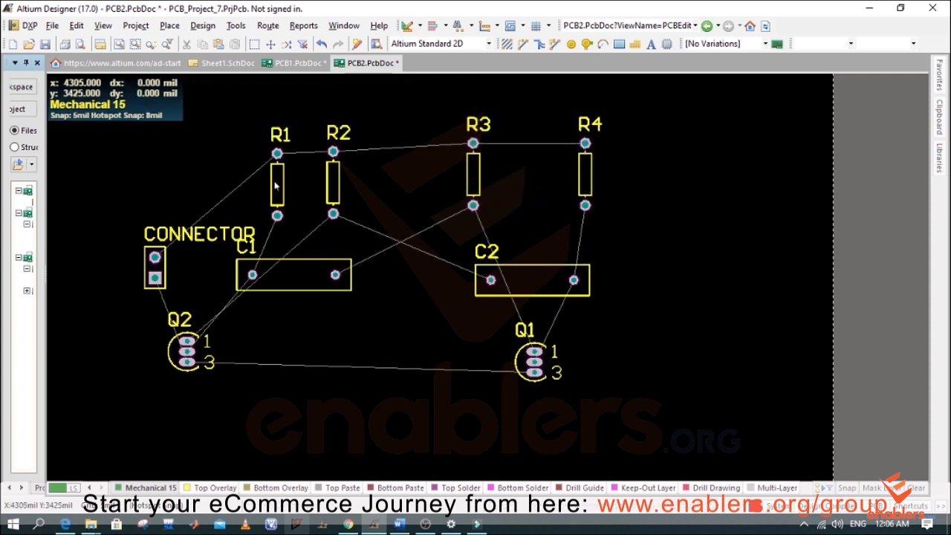
pyautogui.moveTo(276, 185); pyautogui.dragTo(277, 178)
pyautogui.moveTo(335, 186); pyautogui.dragTo(332, 186)
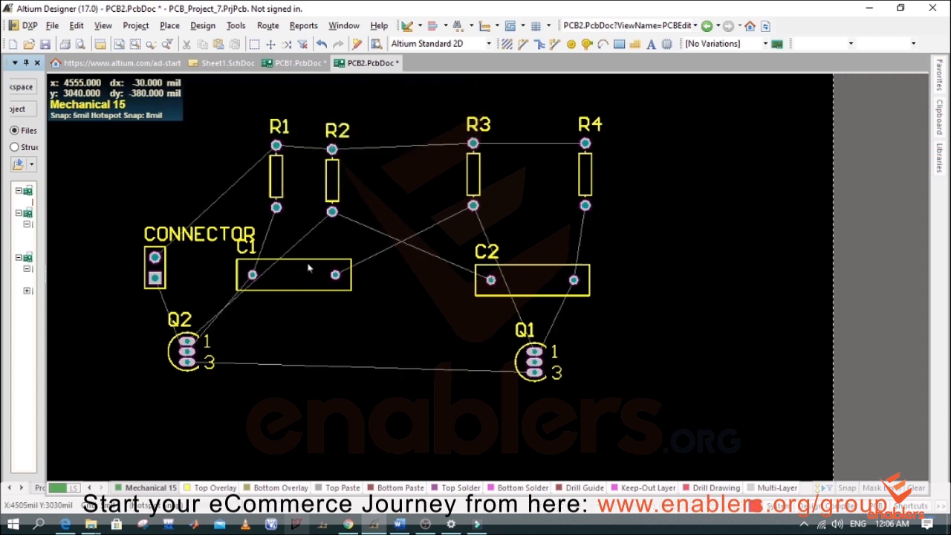
# Move C1 beneath R2, C2 up beneath R3 and R4, and Q1 directly below R3 to tighten the layout.
pyautogui.moveTo(310, 269); pyautogui.dragTo(352, 262)
pyautogui.moveTo(531, 280); pyautogui.dragTo(500, 254)
pyautogui.moveTo(338, 274); pyautogui.dragTo(338, 282)
pyautogui.moveTo(532, 364); pyautogui.dragTo(482, 340)
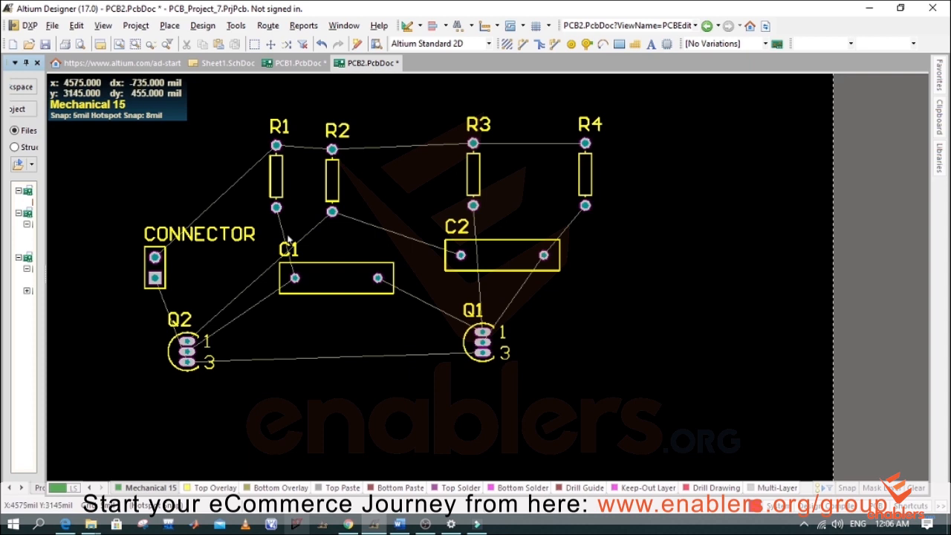
# Auto-route all connections with the Default 2 Layer Board strategy and close the routing messages.
pyautogui.click(266, 26)
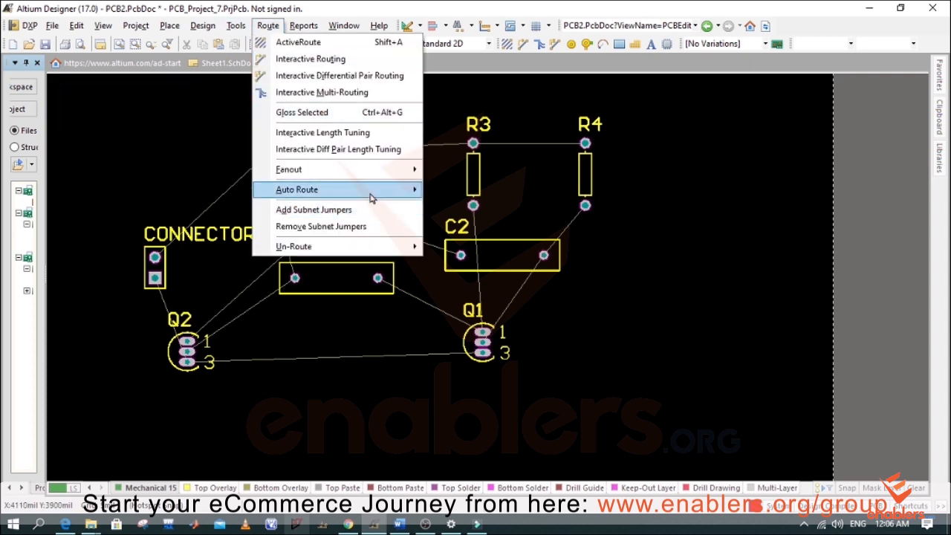
pyautogui.moveTo(371, 196)
pyautogui.click(448, 197)
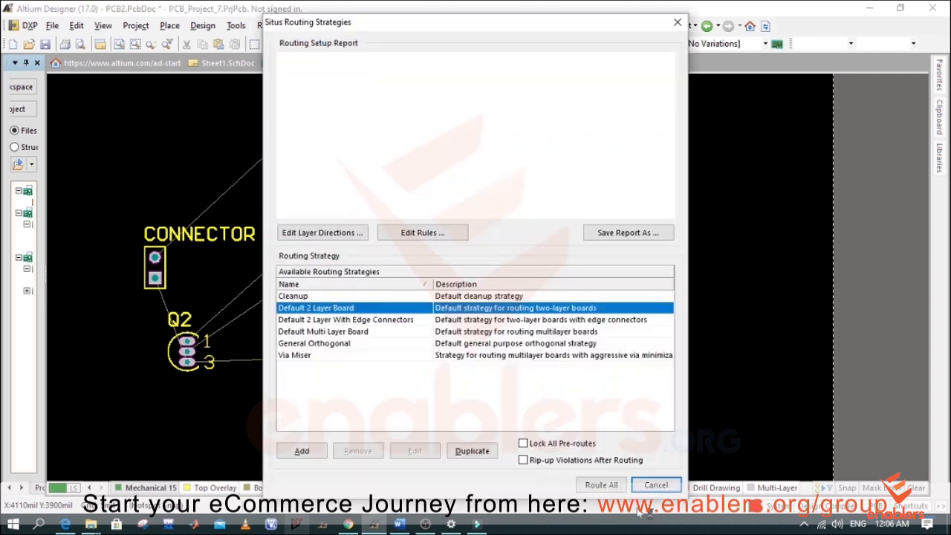
pyautogui.click(608, 484)
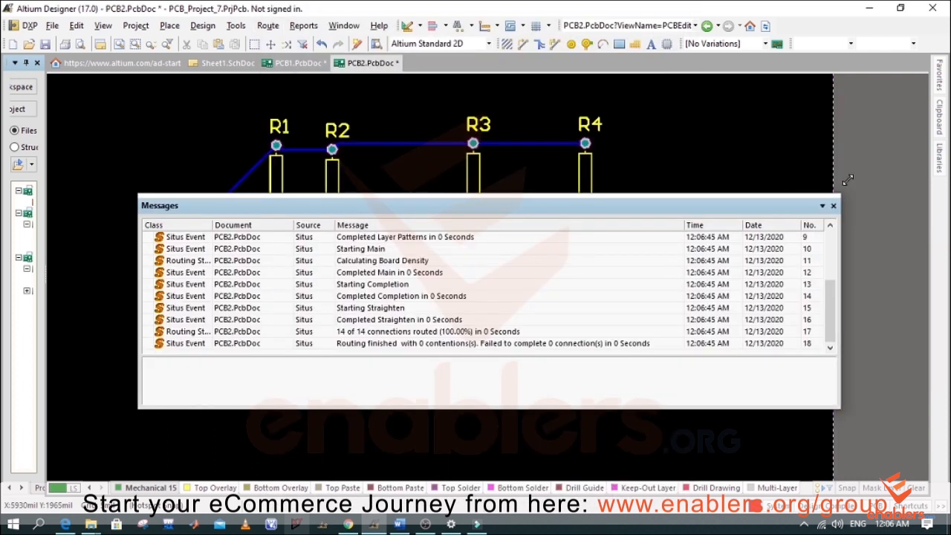
pyautogui.click(833, 206)
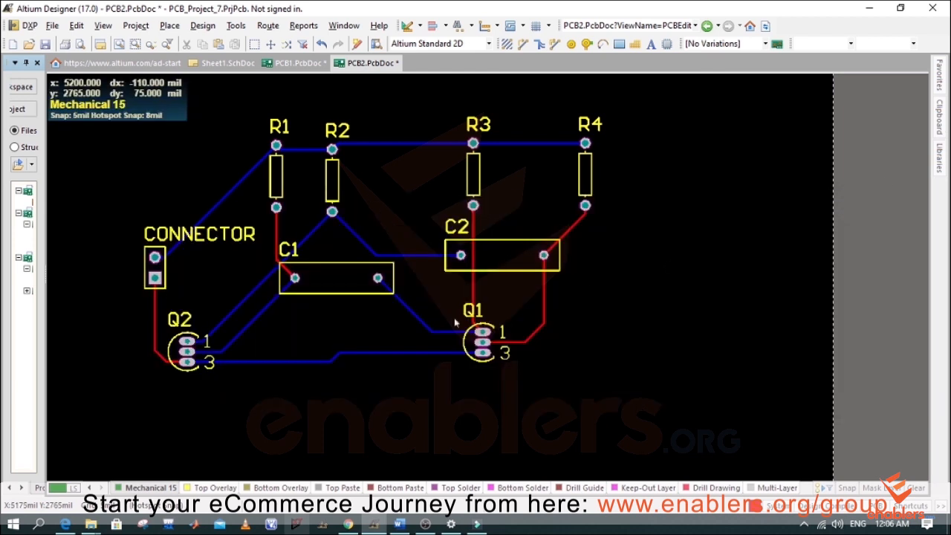